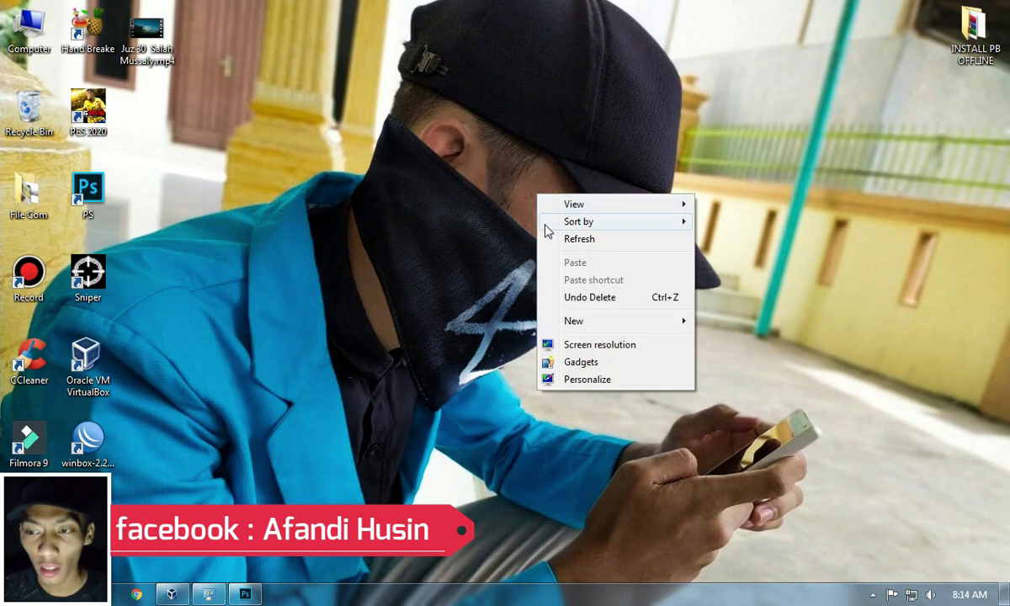
# Step: Refresh the desktop and bring up VirtualBox Manager from the taskbar
pyautogui.click(548, 240)
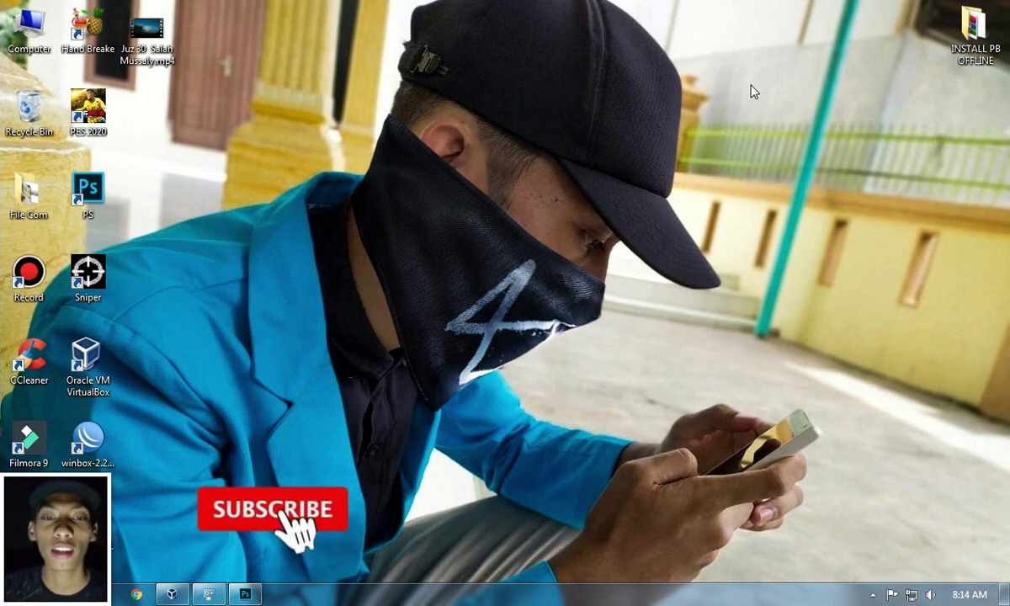
pyautogui.rightClick(701, 106)
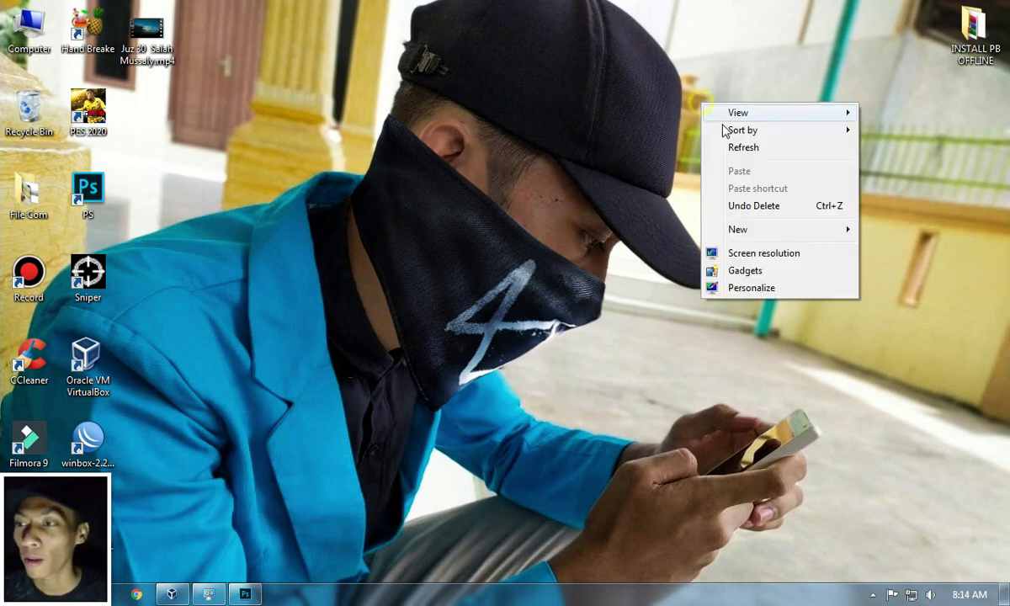
pyautogui.click(745, 148)
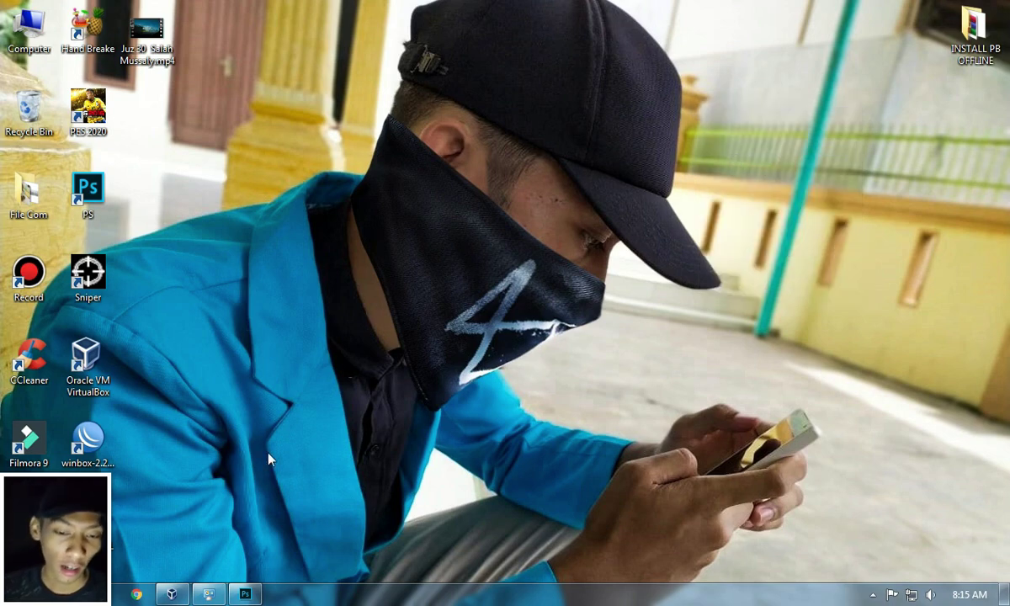
pyautogui.click(172, 594)
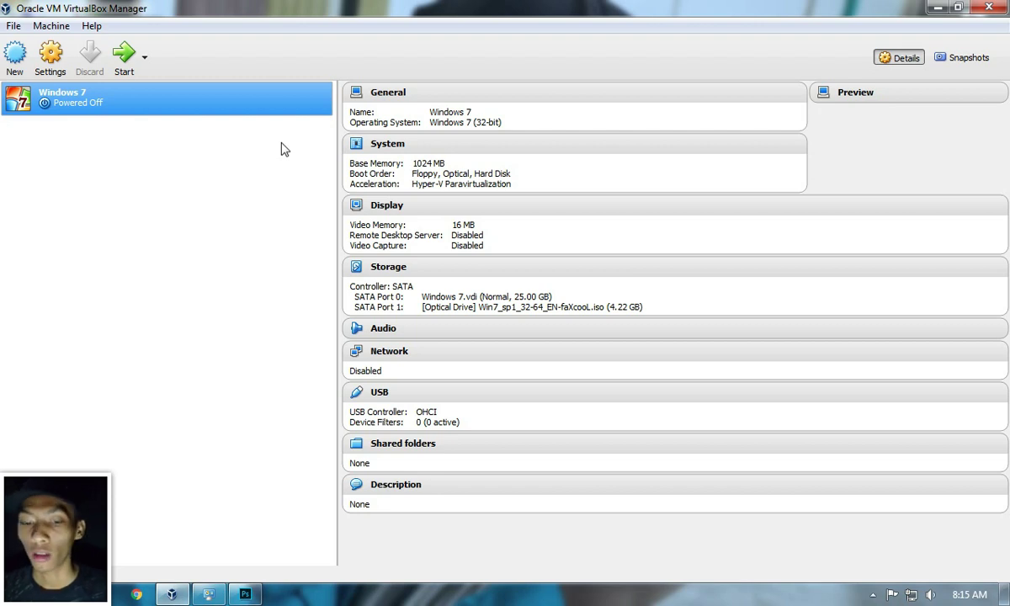
# Step: Inspect the host's Local Area Connection and VirtualBox Host-Only adapters, then minimize Network Connections
pyautogui.click(208, 594)
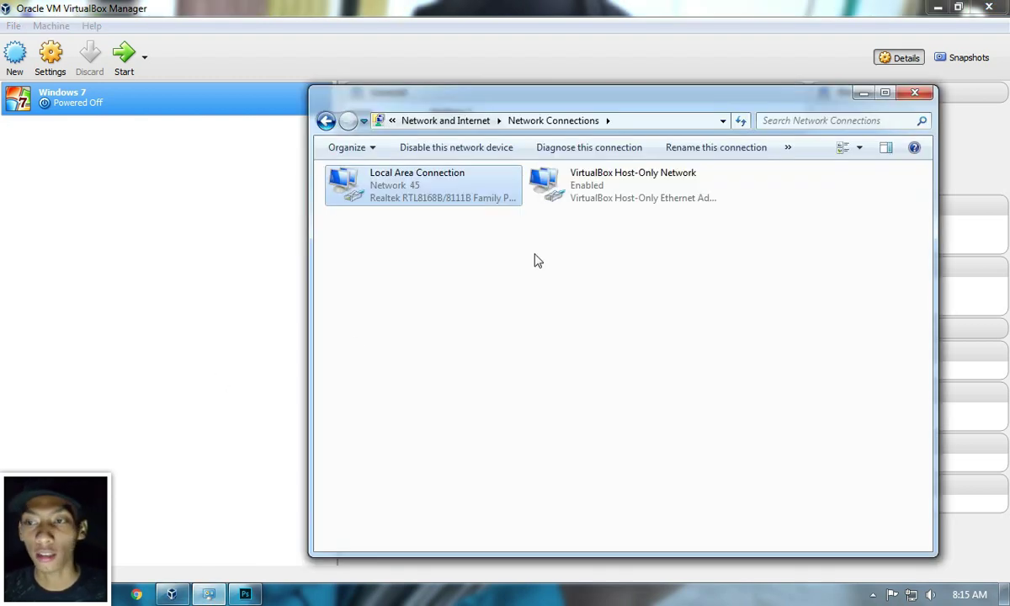
pyautogui.click(570, 254)
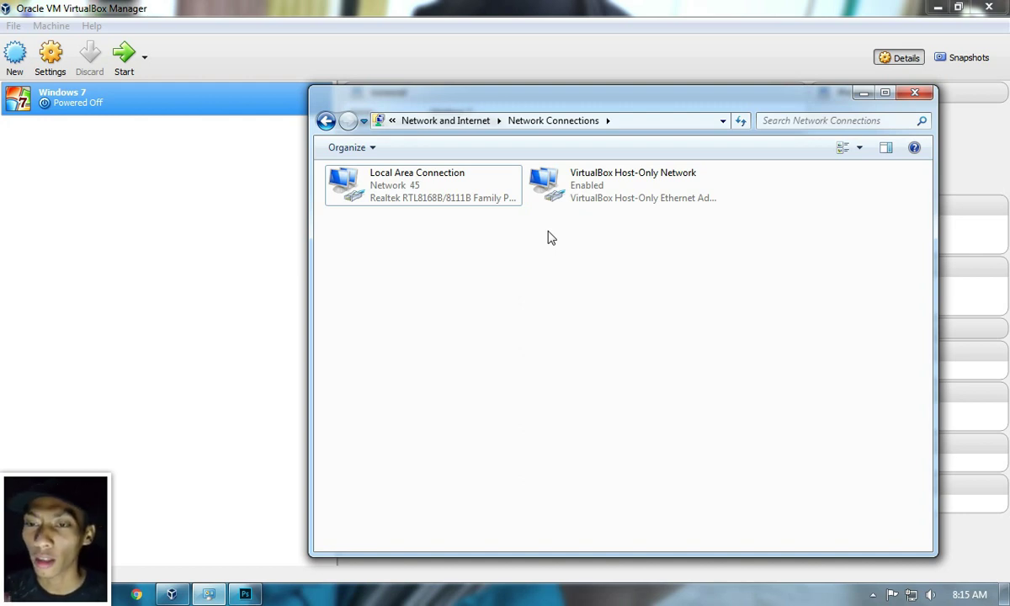
pyautogui.click(495, 202)
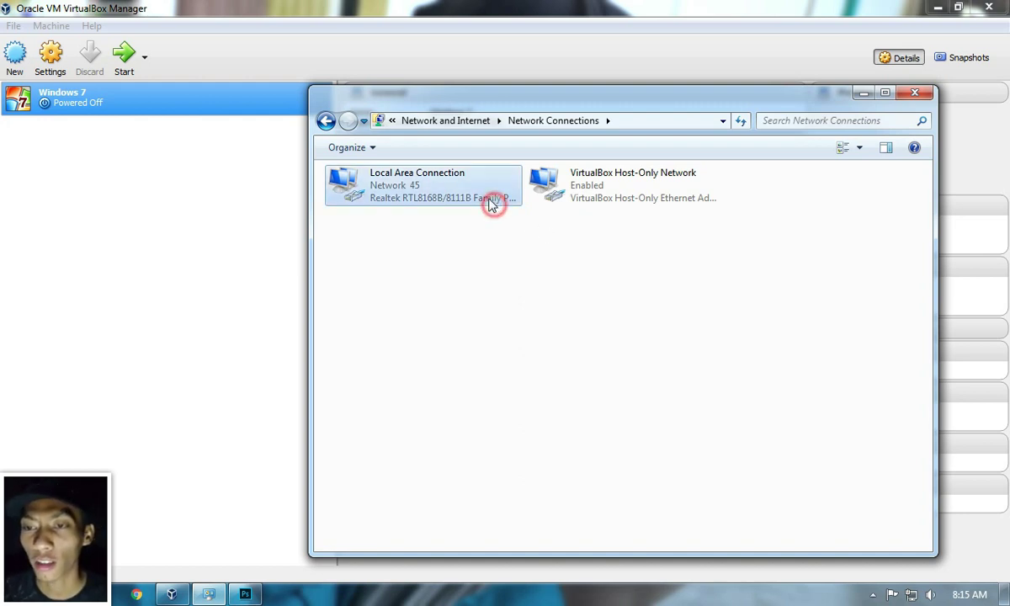
pyautogui.click(462, 238)
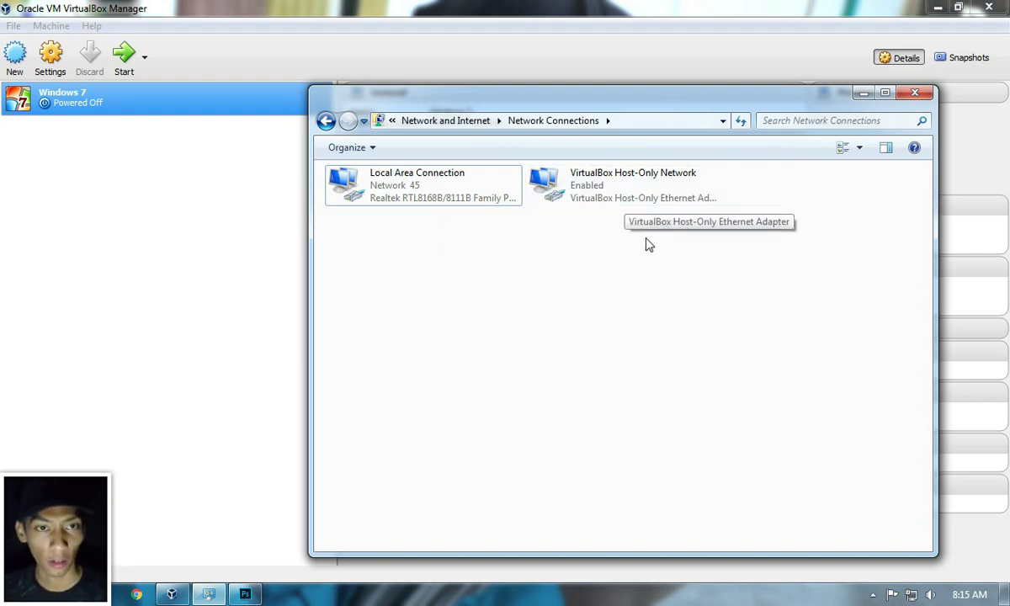
pyautogui.click(546, 192)
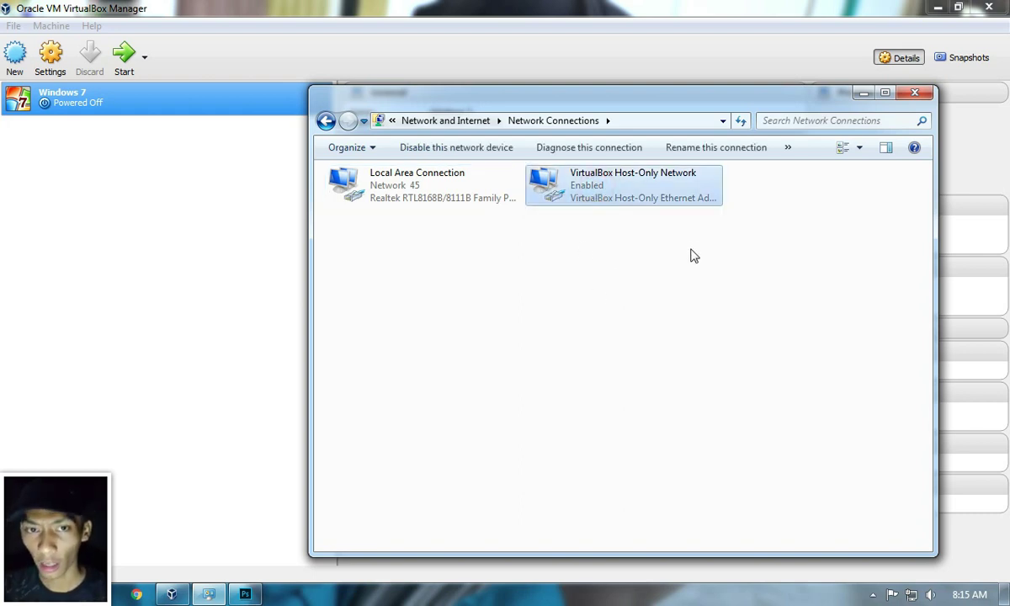
pyautogui.click(865, 93)
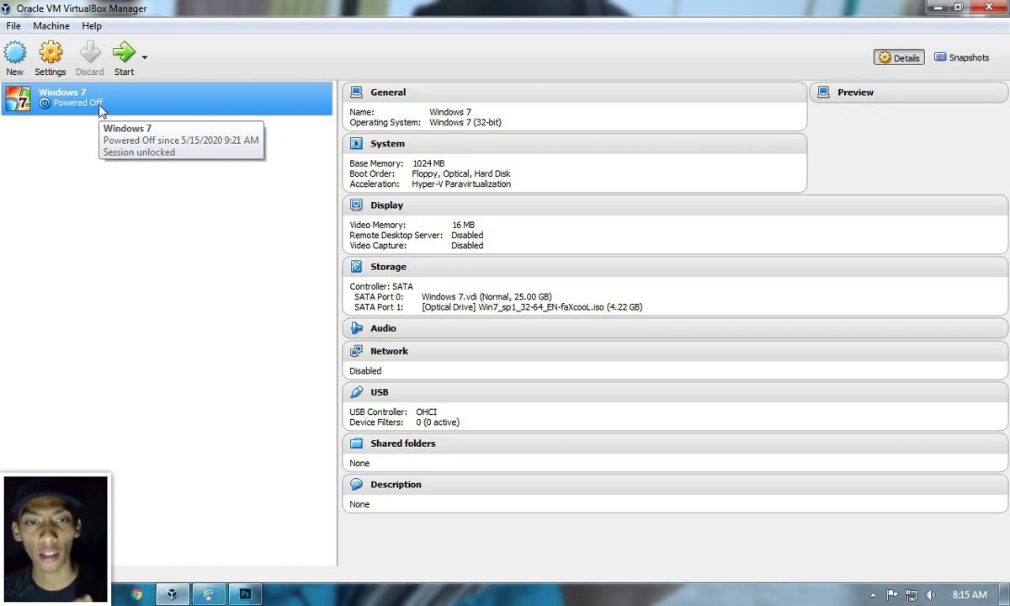
# Step: Name a new machine 'Router OS' with type Other and version Other/Unknown
pyautogui.click(15, 52)
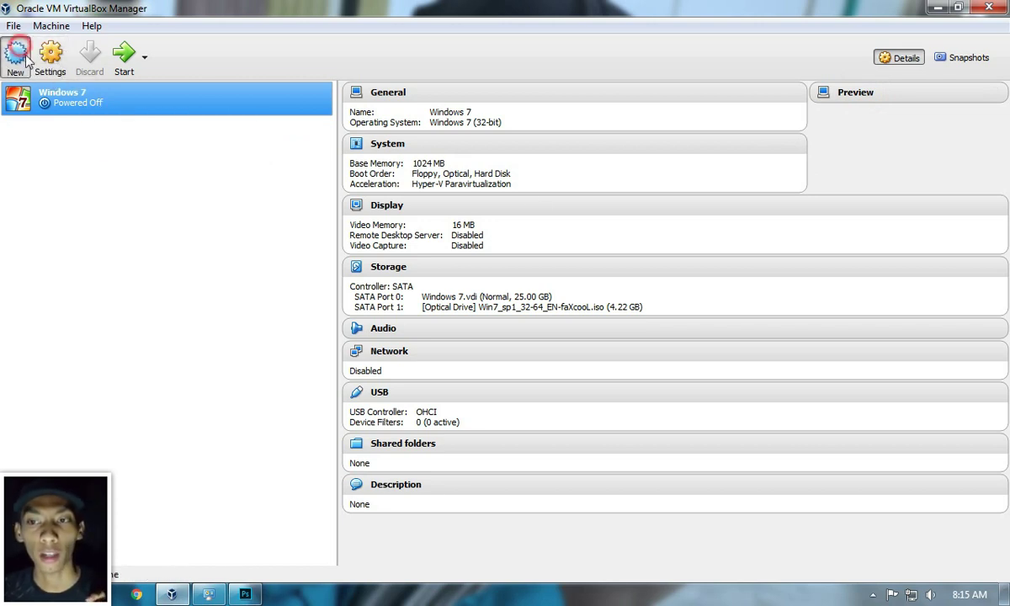
pyautogui.click(591, 289)
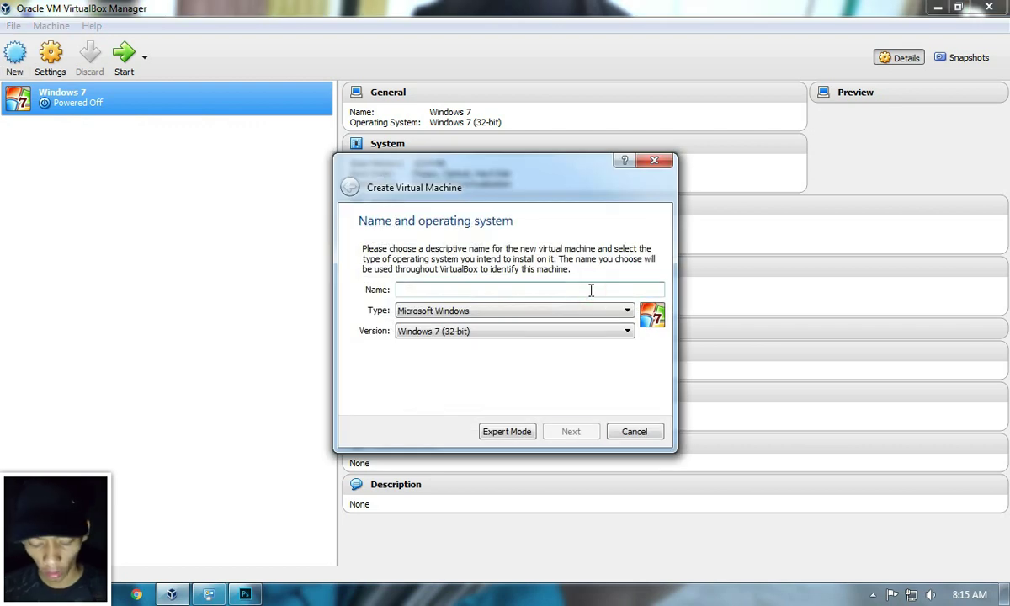
pyautogui.write('Router OS')
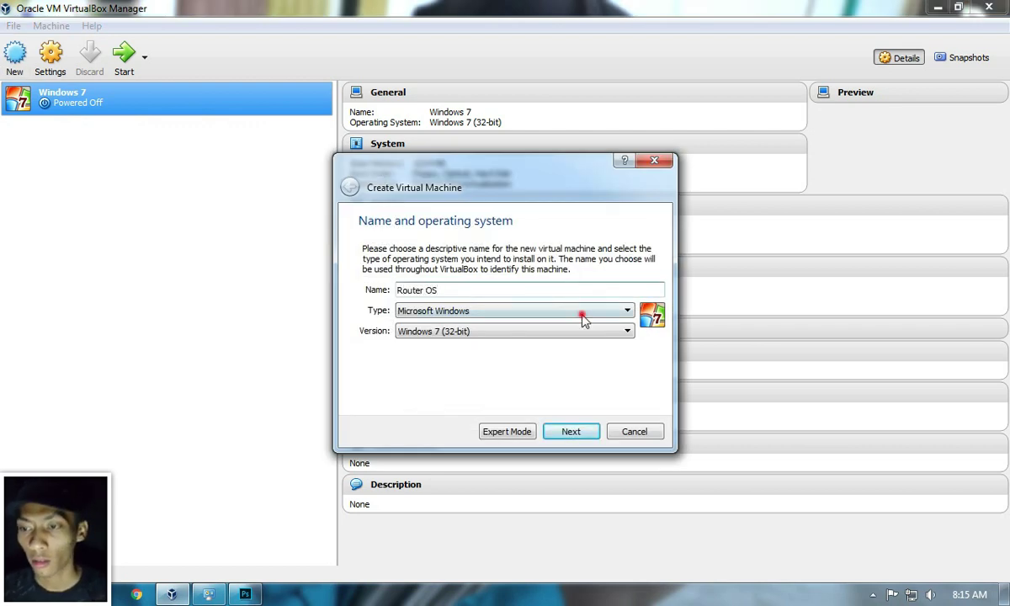
pyautogui.click(583, 320)
pyautogui.click(548, 376)
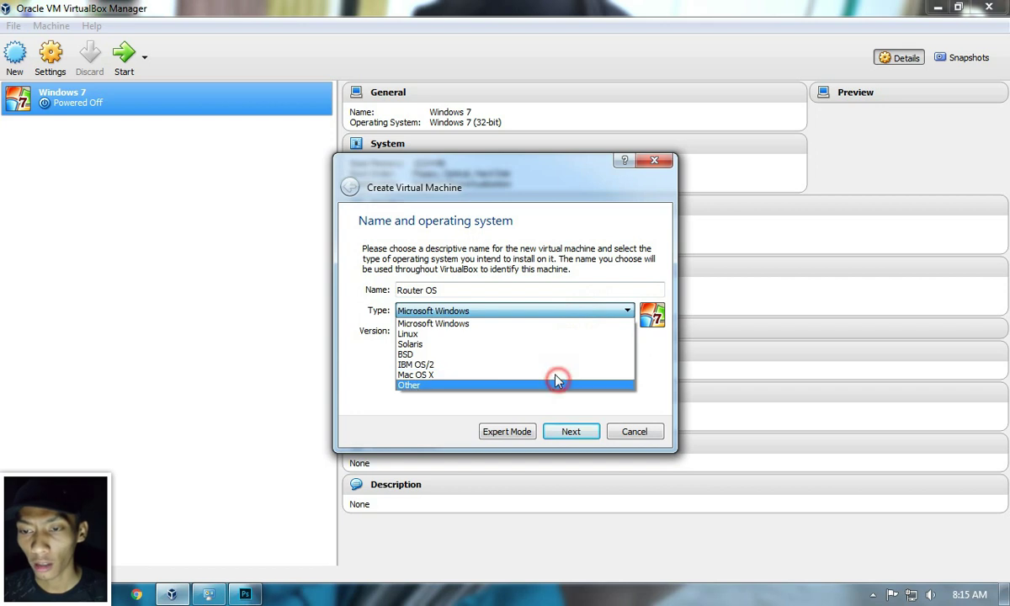
pyautogui.click(541, 329)
pyautogui.click(520, 396)
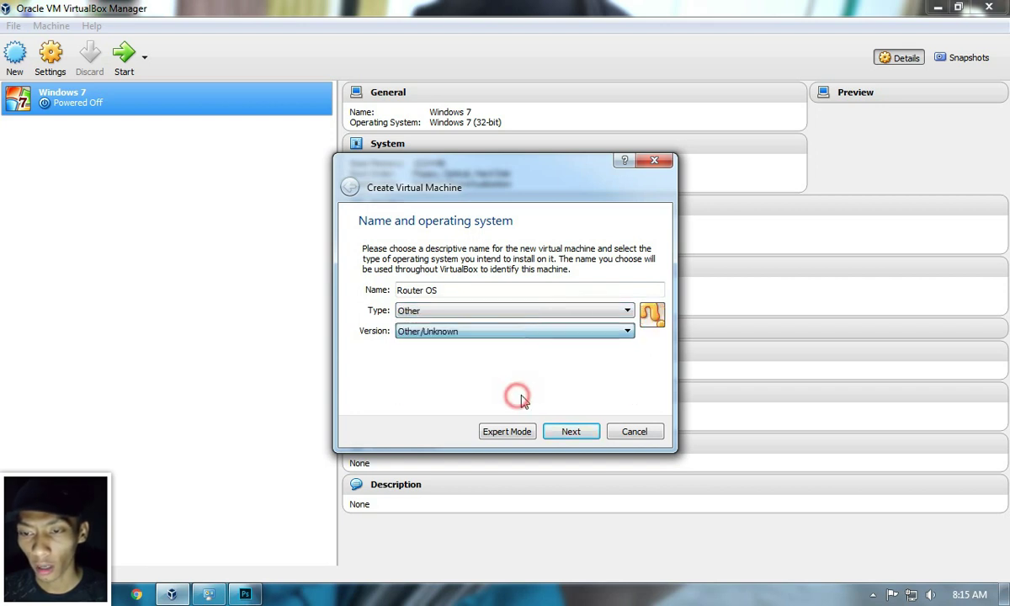
# Step: Keep 64 MB memory and set up a new 1 GB VDI hard disk
pyautogui.click(579, 440)
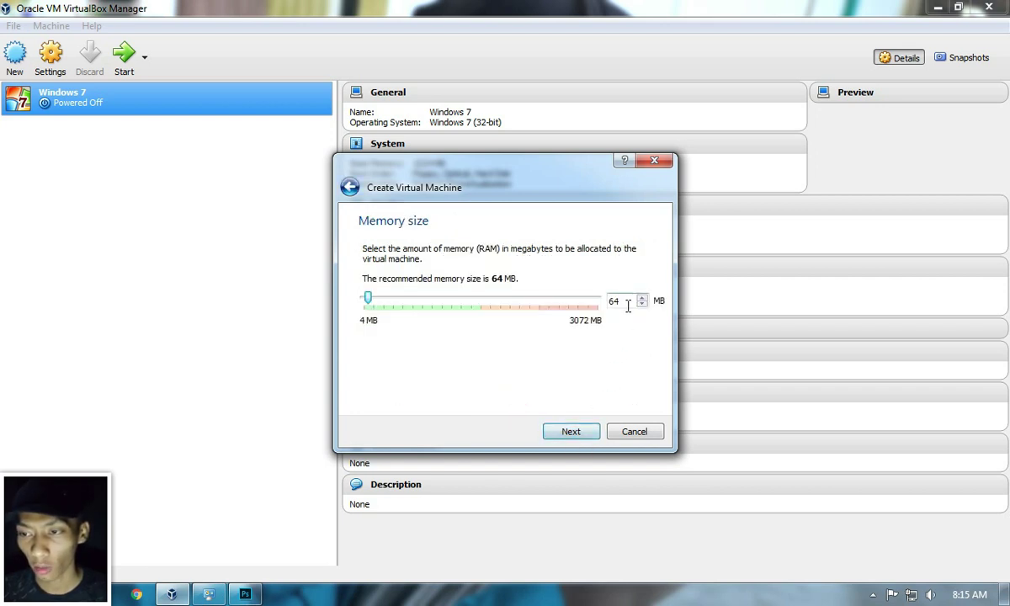
pyautogui.click(587, 434)
pyautogui.click(586, 435)
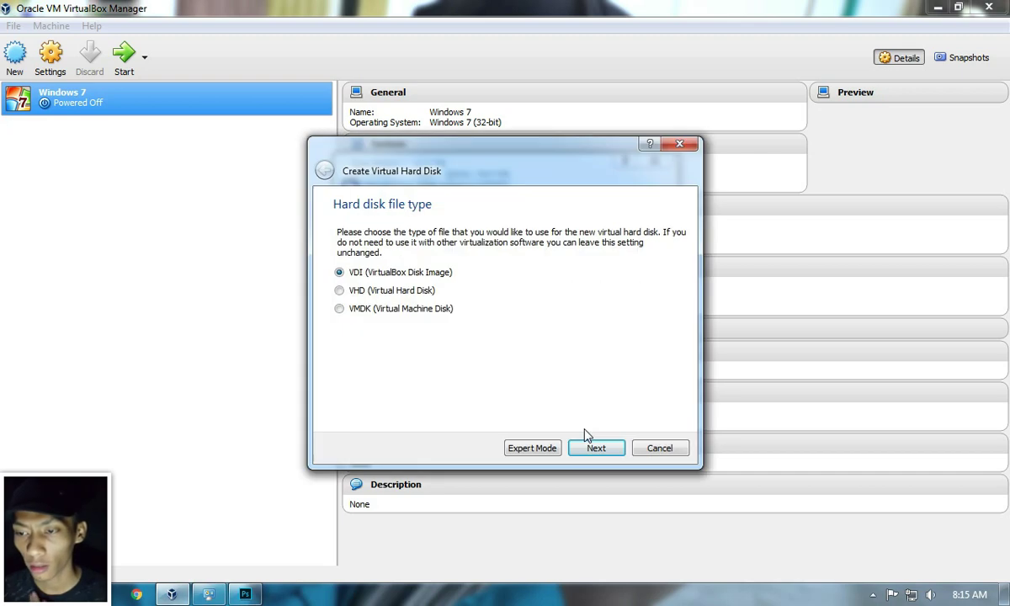
pyautogui.click(595, 448)
pyautogui.click(596, 448)
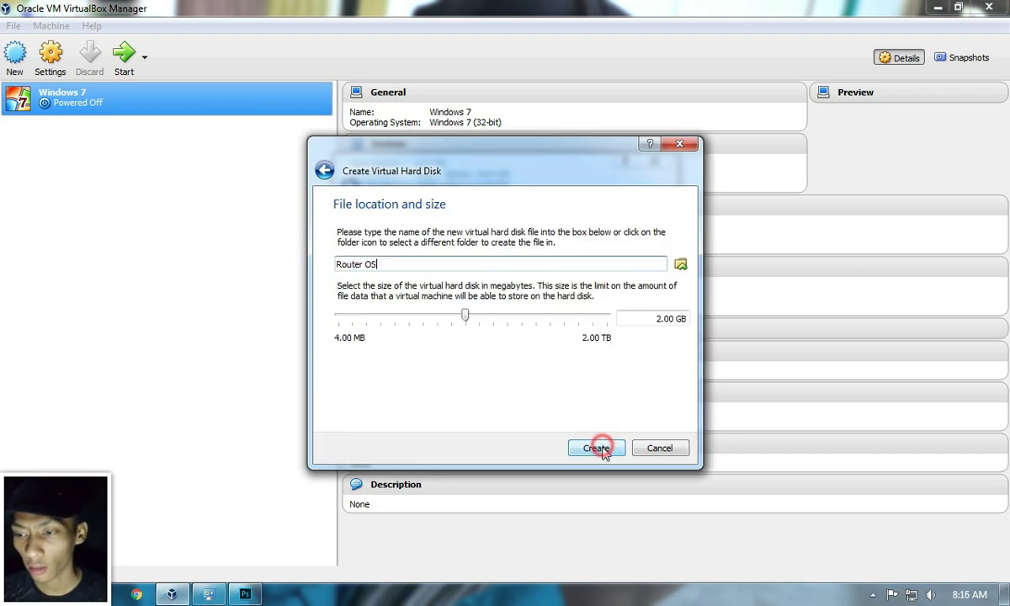
pyautogui.click(656, 319)
pyautogui.press('Delete')
pyautogui.write('1')
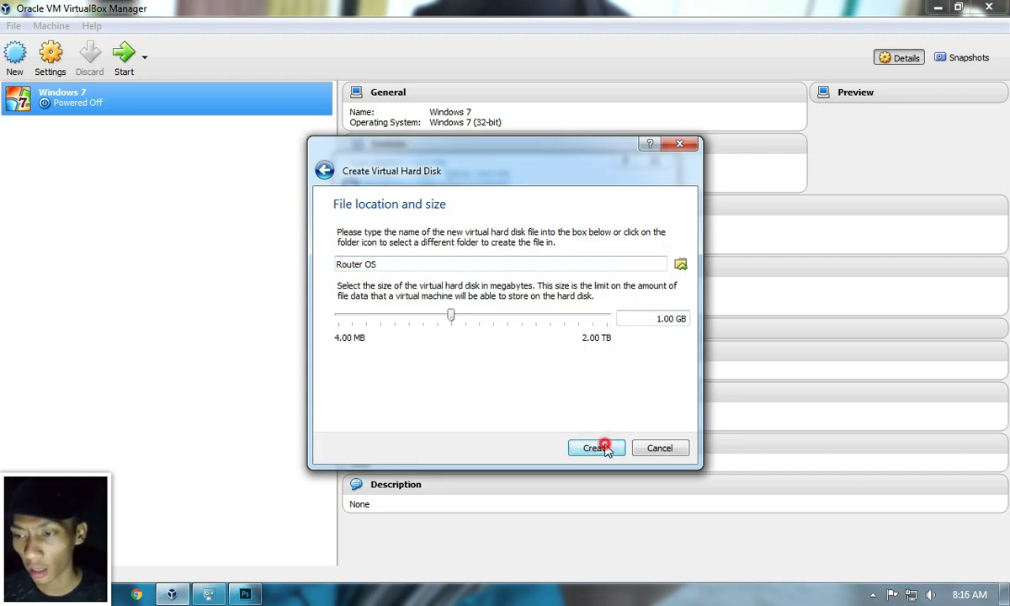
# Step: Create the Router OS machine and open its Settings
pyautogui.click(599, 447)
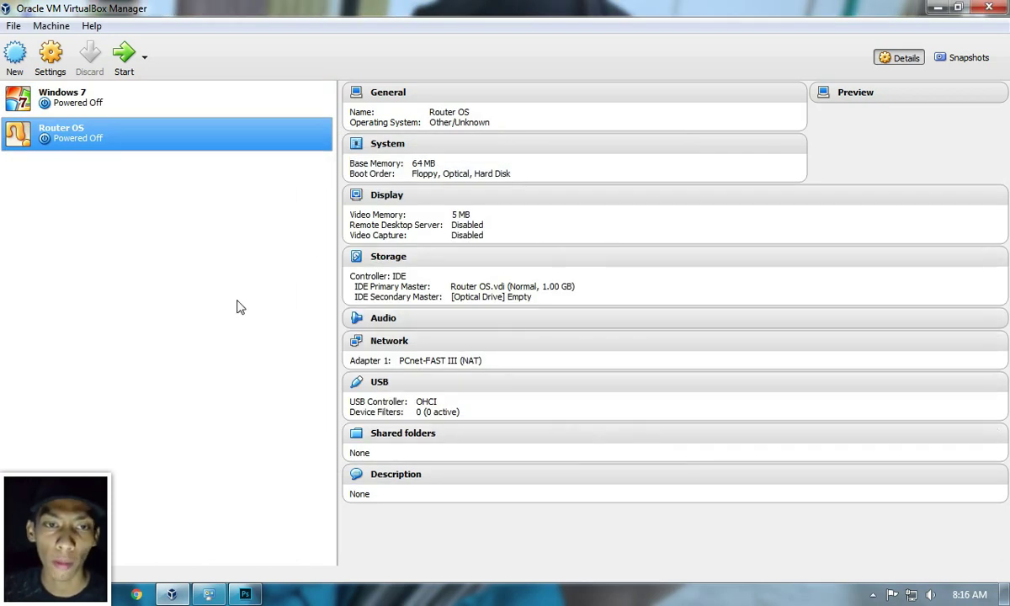
pyautogui.click(61, 73)
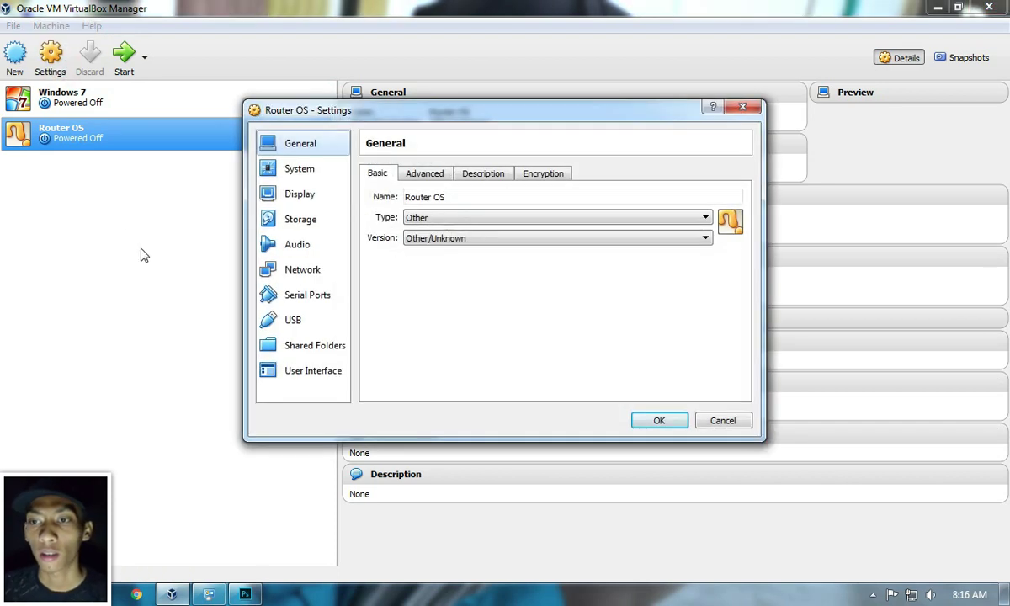
pyautogui.click(251, 594)
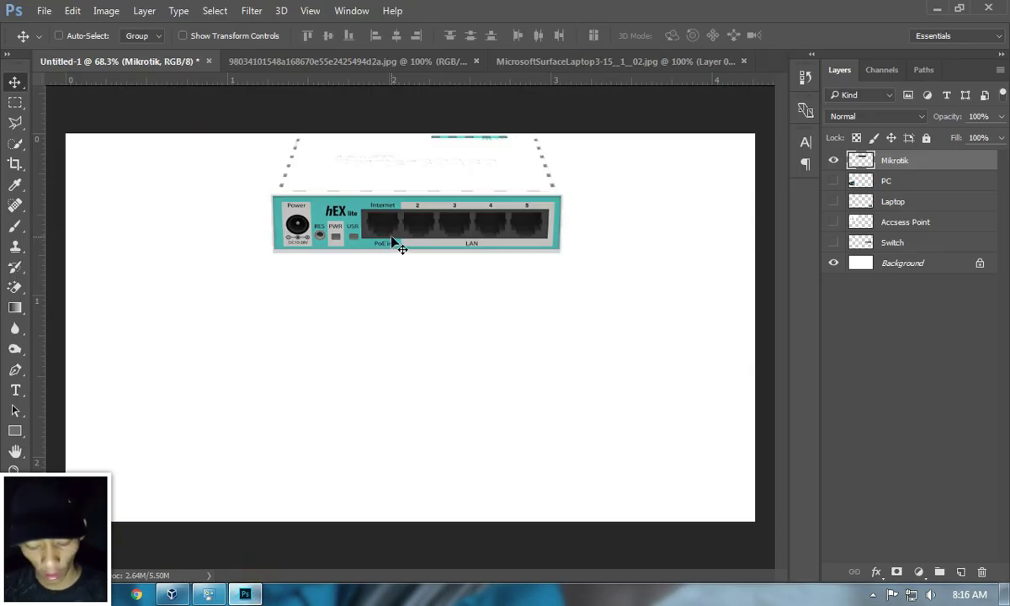
# Step: Draw a white Rectangle 1 shape covering ports 4 and 5 of the hEX router image
pyautogui.scroll(8, 391, 241)
pyautogui.scroll(-2, 397, 232)
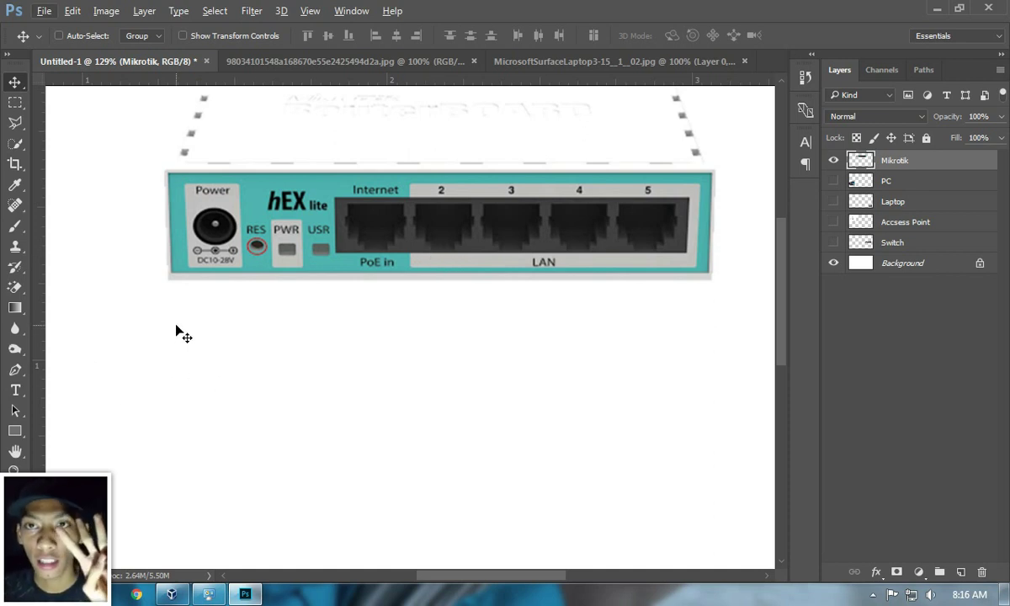
pyautogui.click(17, 430)
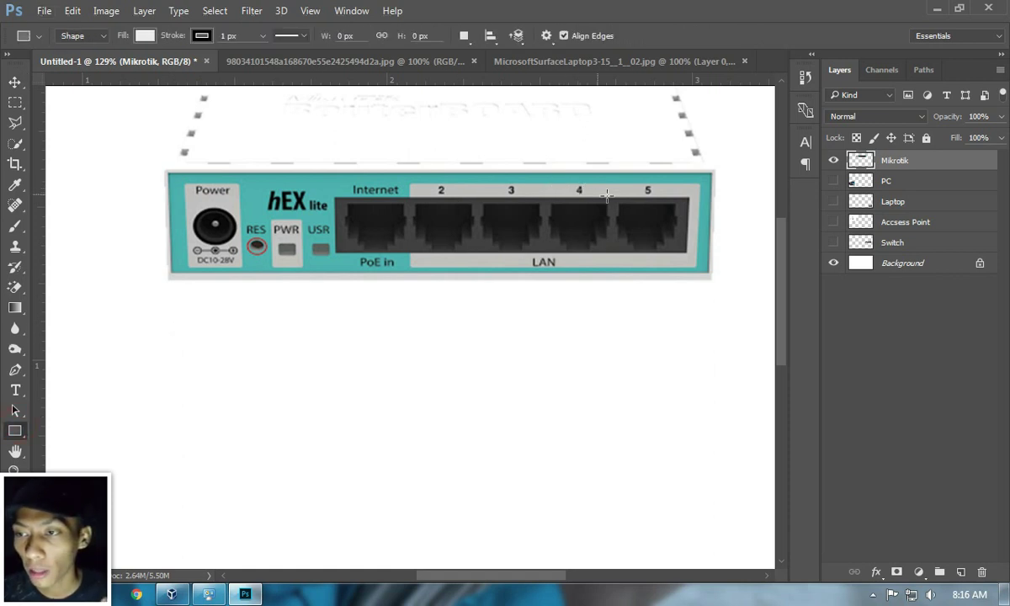
pyautogui.moveTo(543, 185)
pyautogui.mouseDown()
pyautogui.moveTo(698, 240)
pyautogui.moveTo(699, 263)
pyautogui.mouseUp()
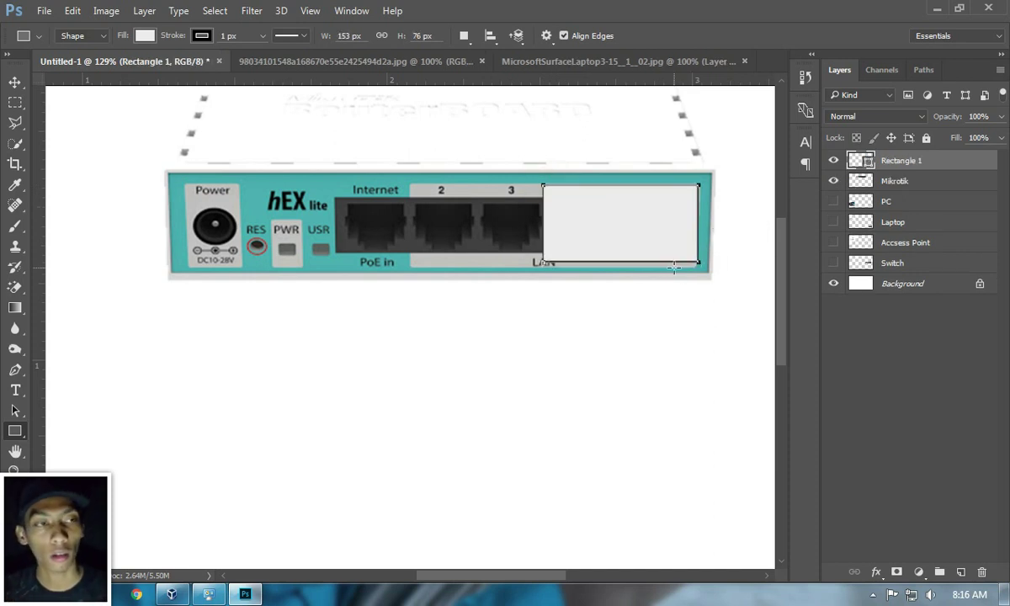
pyautogui.click(15, 82)
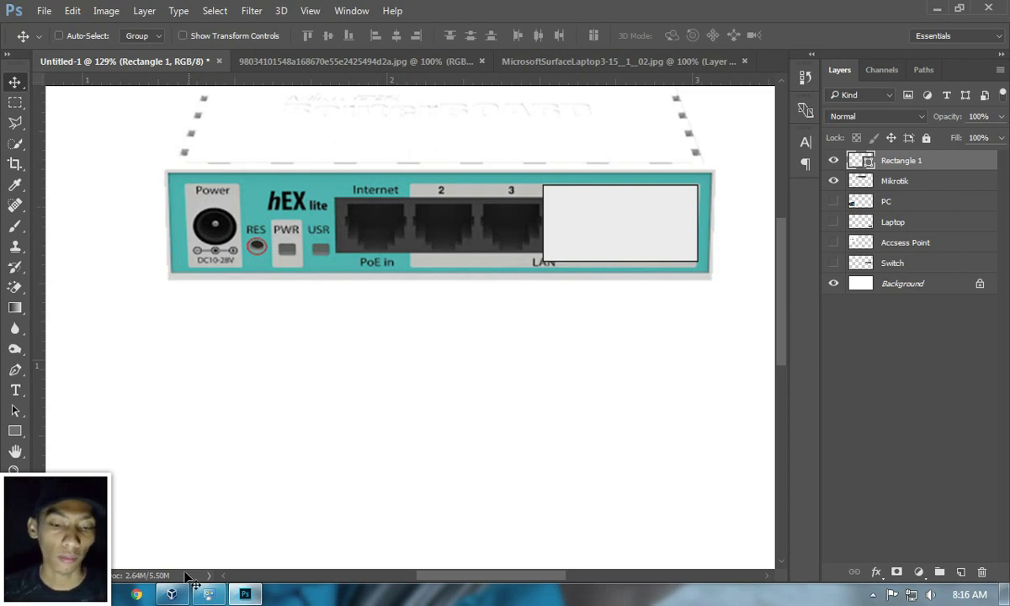
pyautogui.click(173, 595)
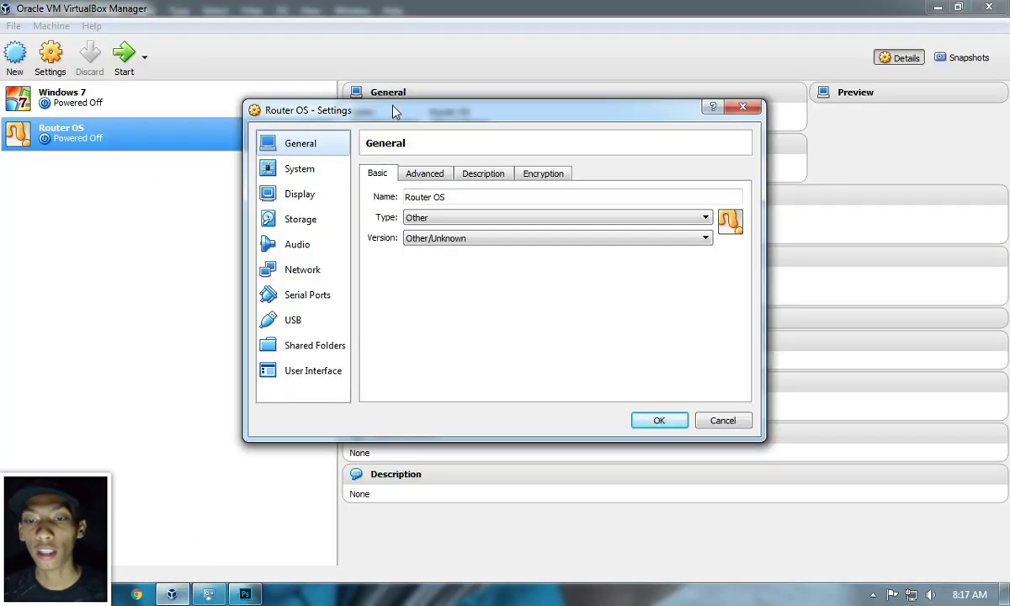
# Step: Reopen Router OS network settings and bridge Adapter 1 to the Realtek NIC
pyautogui.click(742, 107)
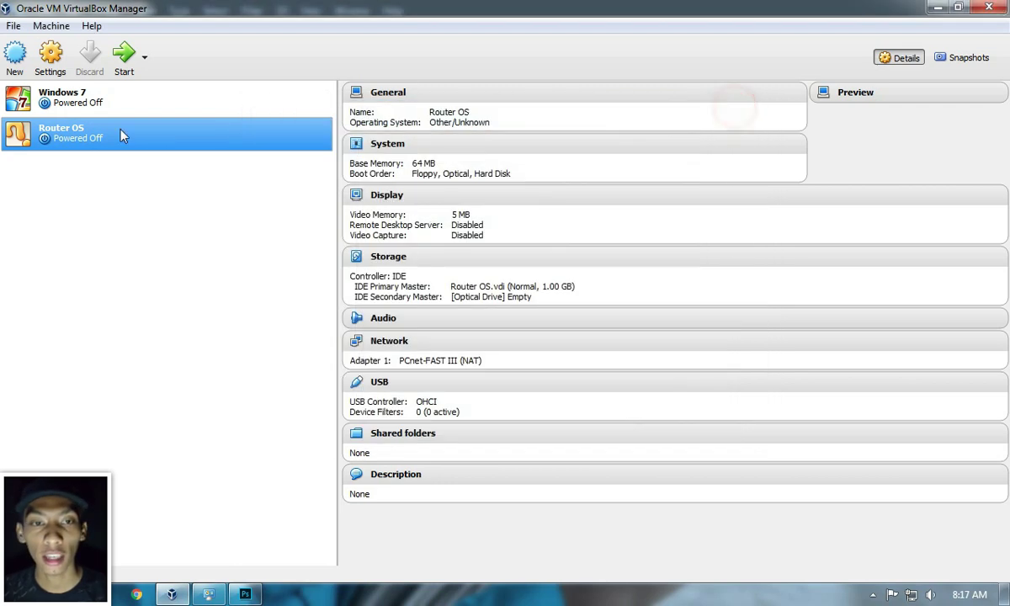
pyautogui.click(55, 53)
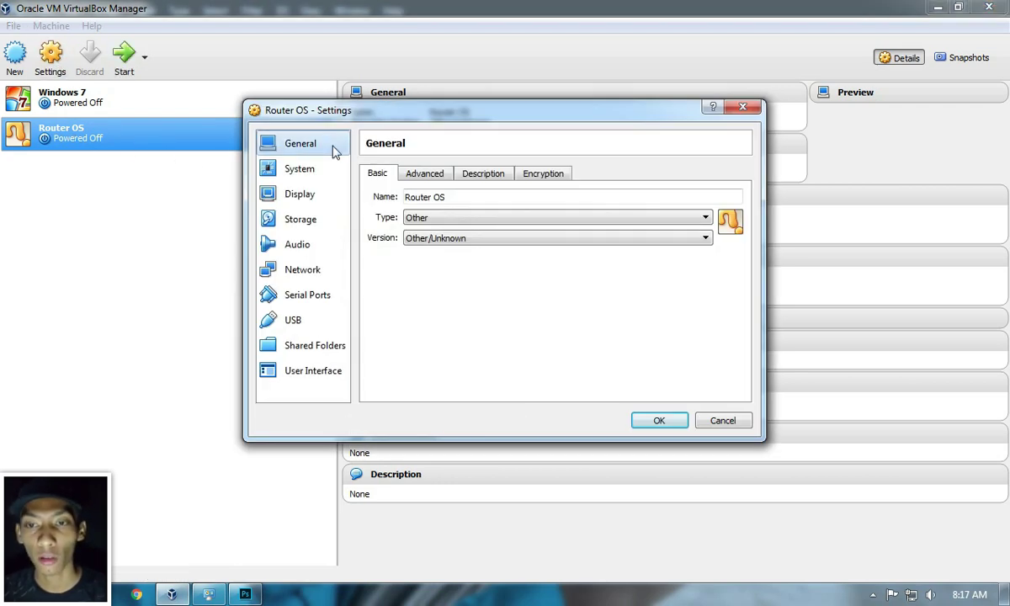
pyautogui.click(320, 274)
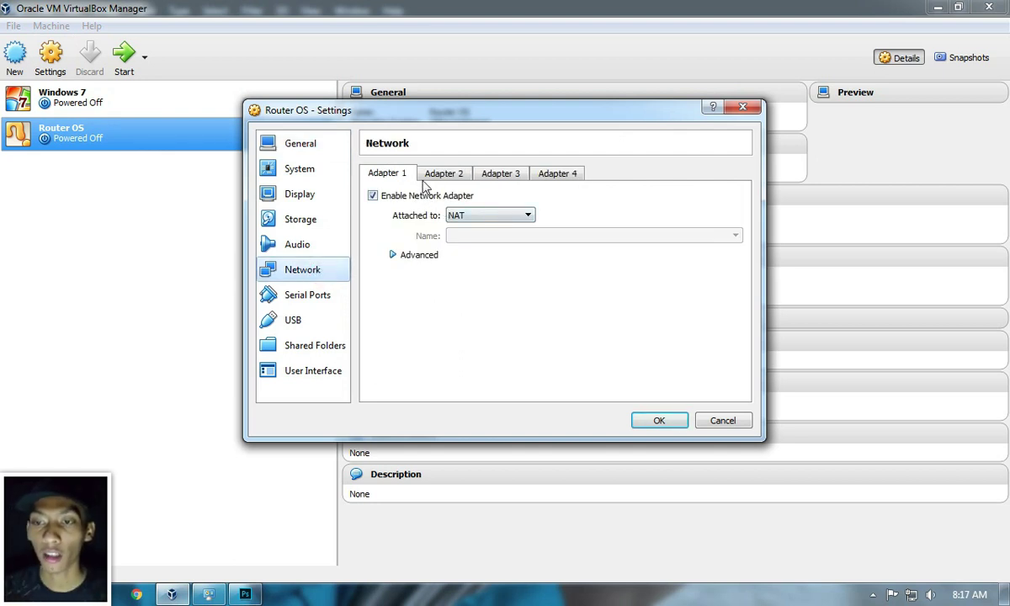
pyautogui.click(482, 217)
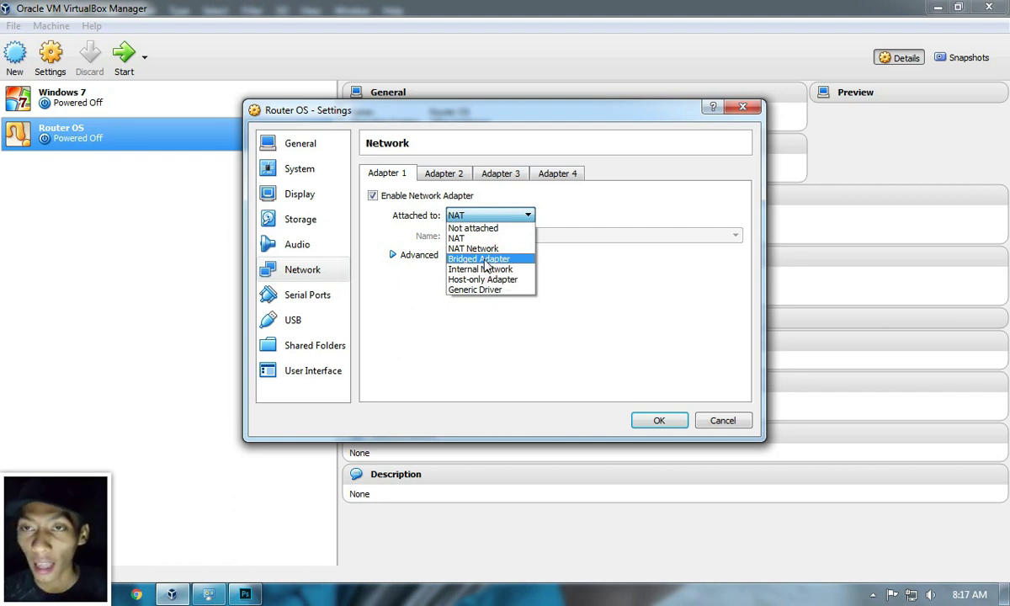
pyautogui.click(485, 261)
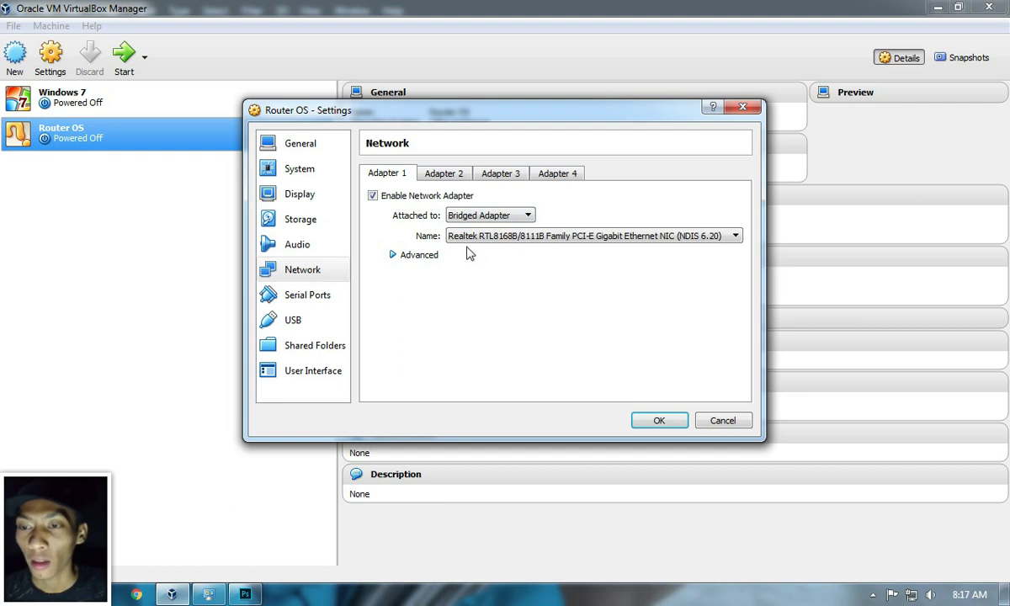
pyautogui.click(470, 238)
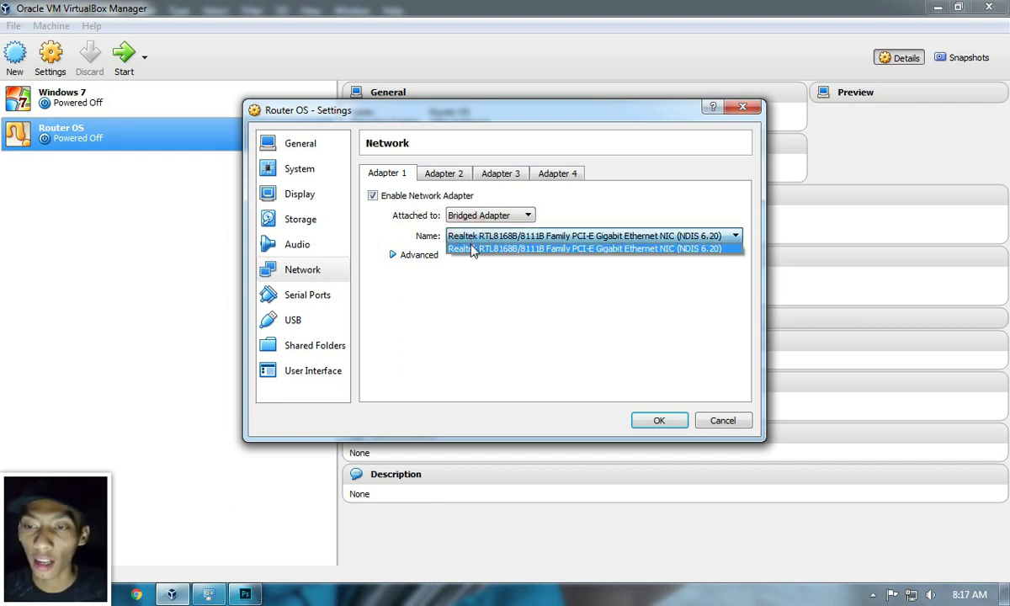
pyautogui.click(473, 249)
# Step: Check the host's Local Area Connection, confirm Realtek as Adapter 1's card, and view Adapter 2
pyautogui.click(208, 594)
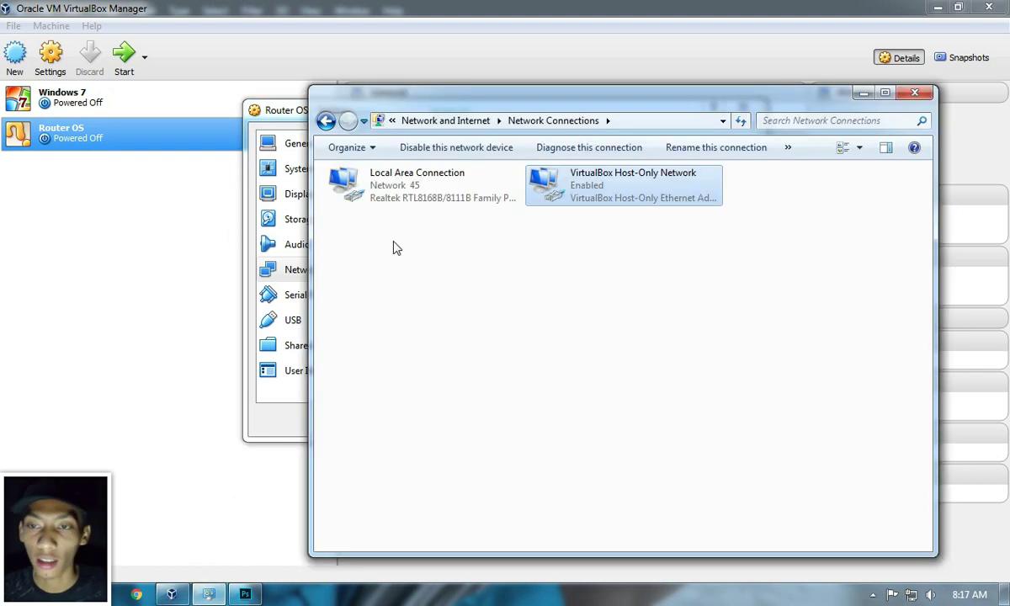
pyautogui.click(401, 200)
pyautogui.click(864, 93)
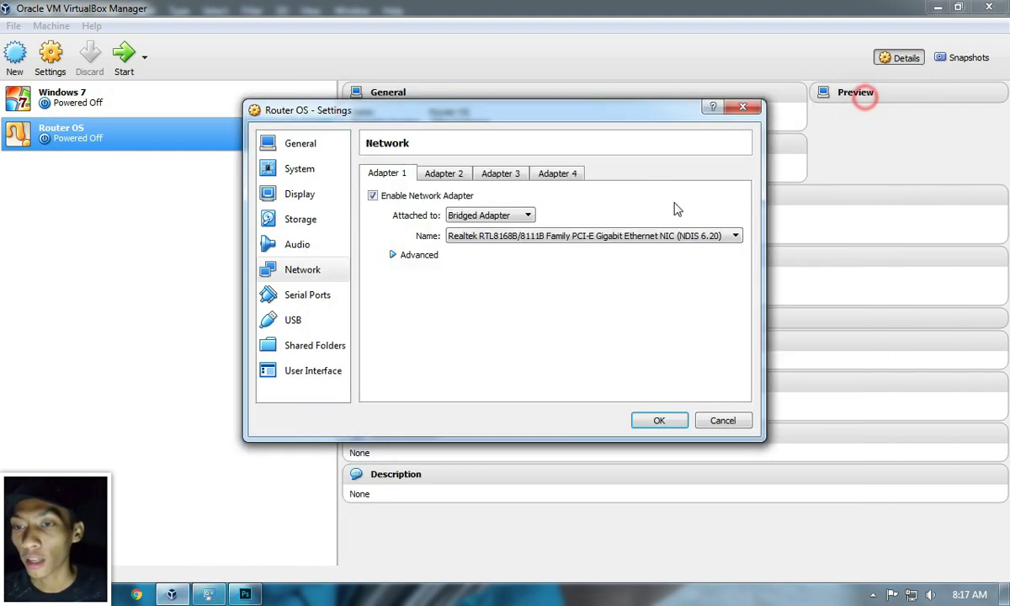
pyautogui.click(555, 237)
pyautogui.click(556, 249)
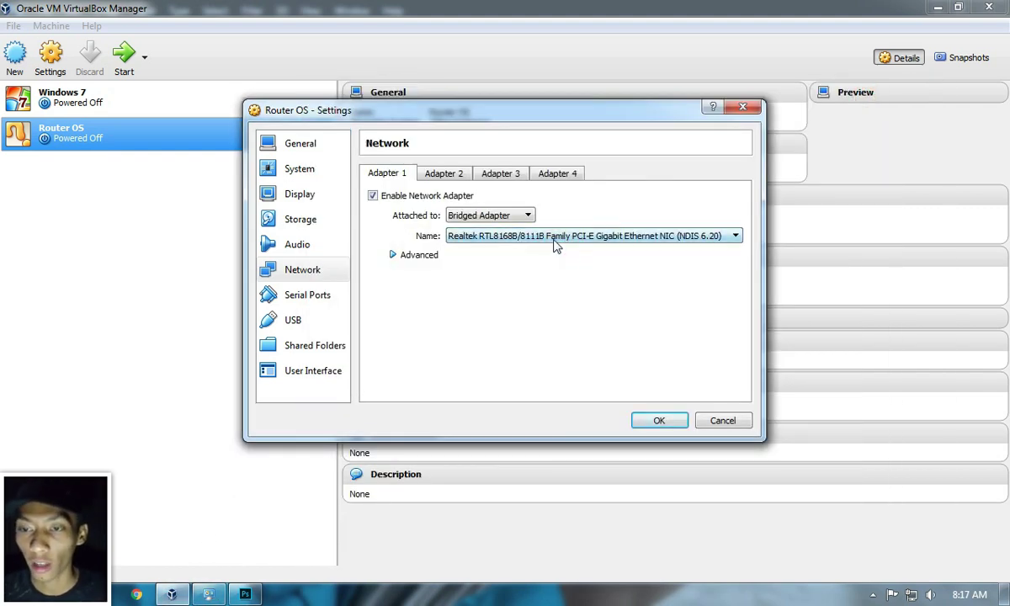
pyautogui.click(458, 174)
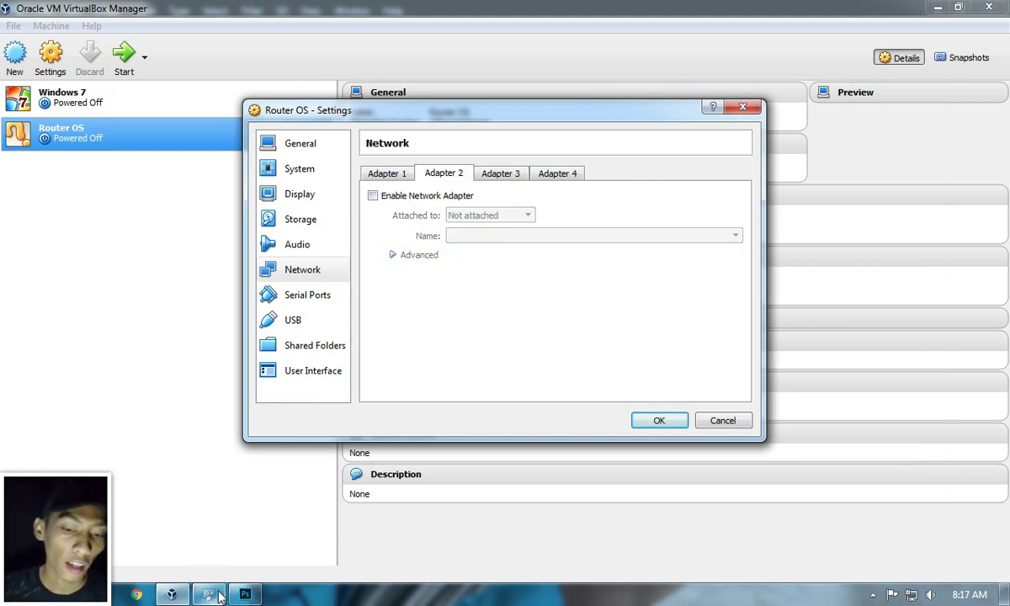
pyautogui.click(244, 593)
pyautogui.scroll(-5, 389, 328)
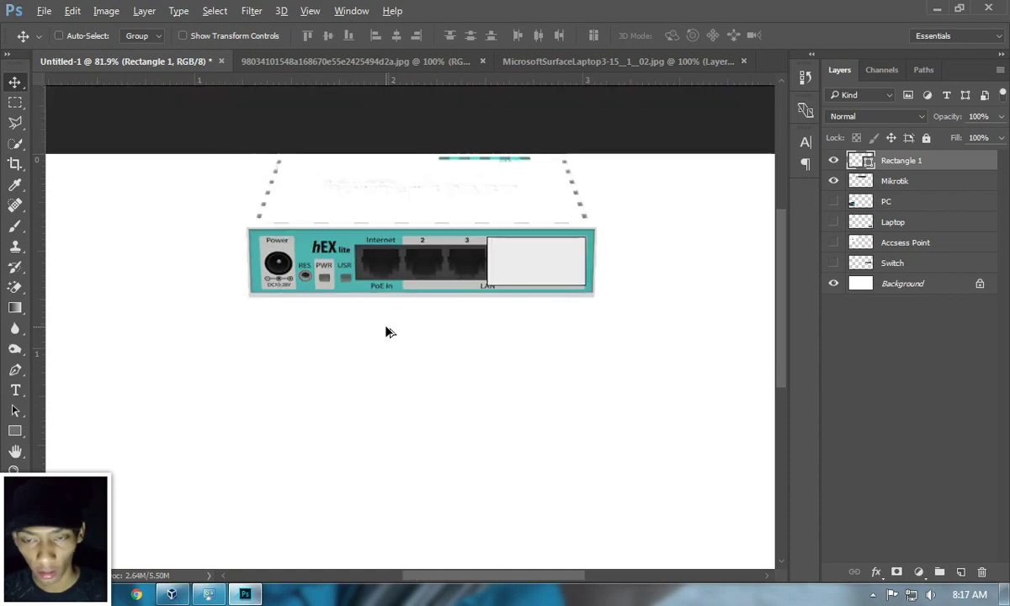
# Step: Show the access point and paint a red cable from it to the router on a new layer
pyautogui.scroll(2, 389, 337)
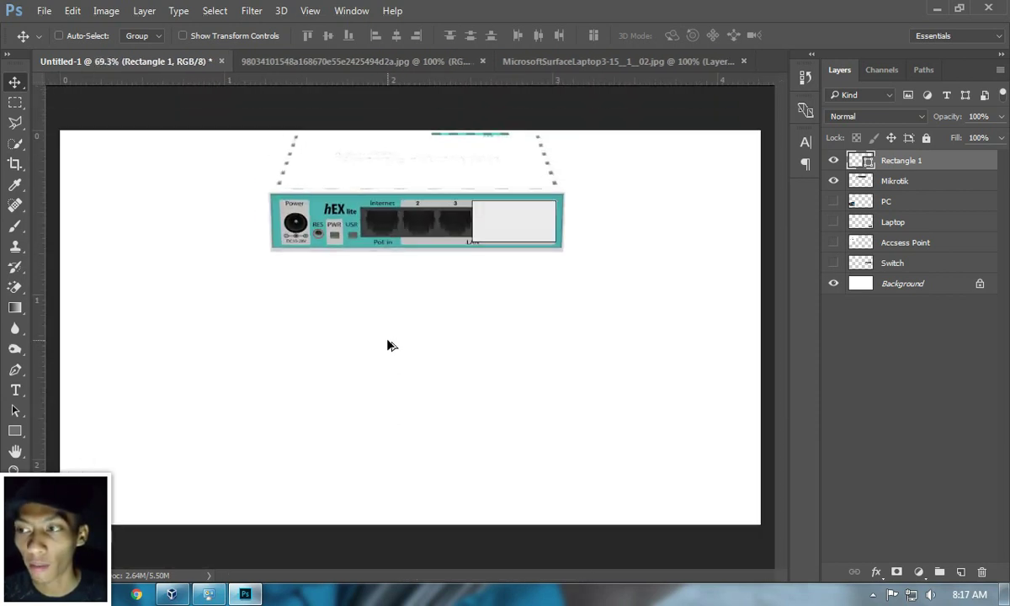
pyautogui.click(833, 243)
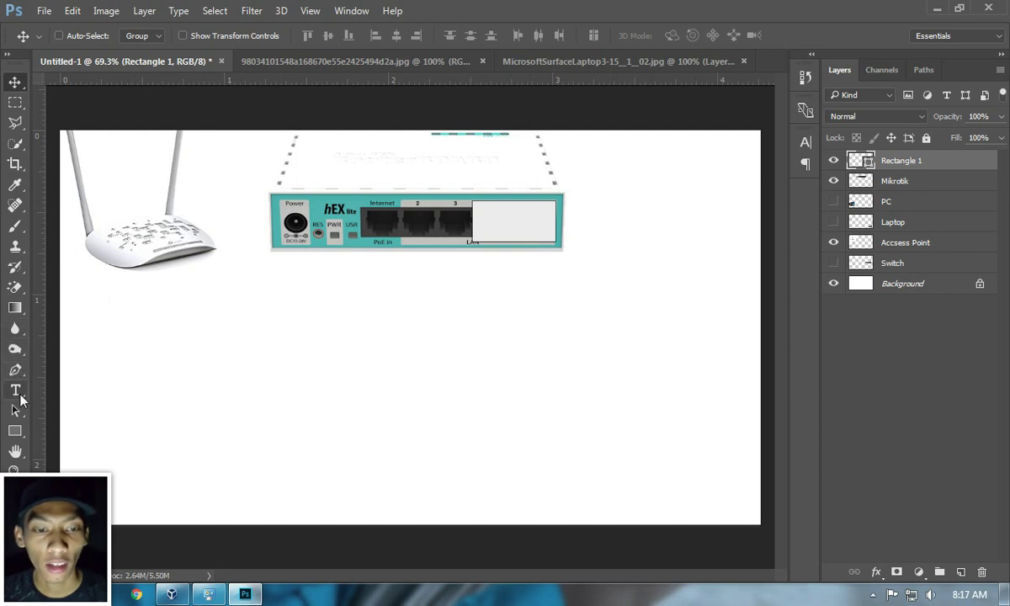
pyautogui.click(15, 226)
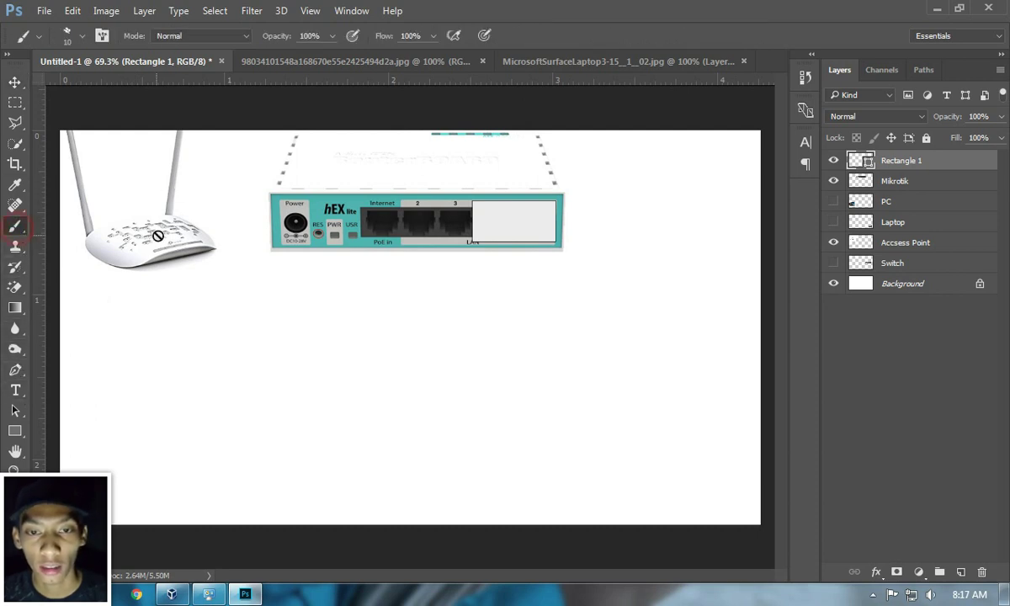
pyautogui.click(961, 572)
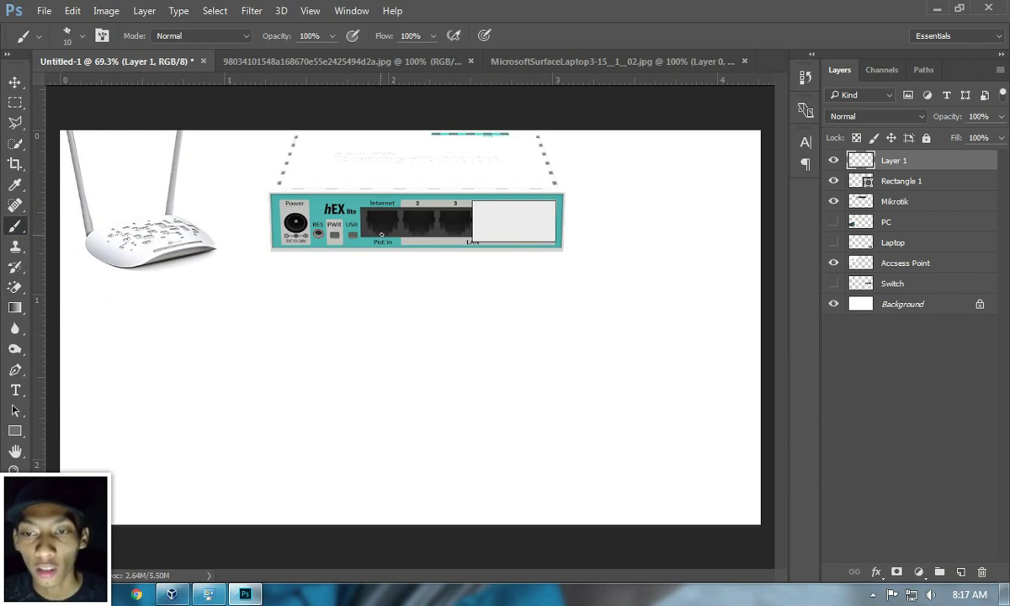
pyautogui.moveTo(381, 232)
pyautogui.mouseDown()
pyautogui.moveTo(370, 270)
pyautogui.moveTo(232, 271)
pyautogui.moveTo(164, 240)
pyautogui.mouseUp()
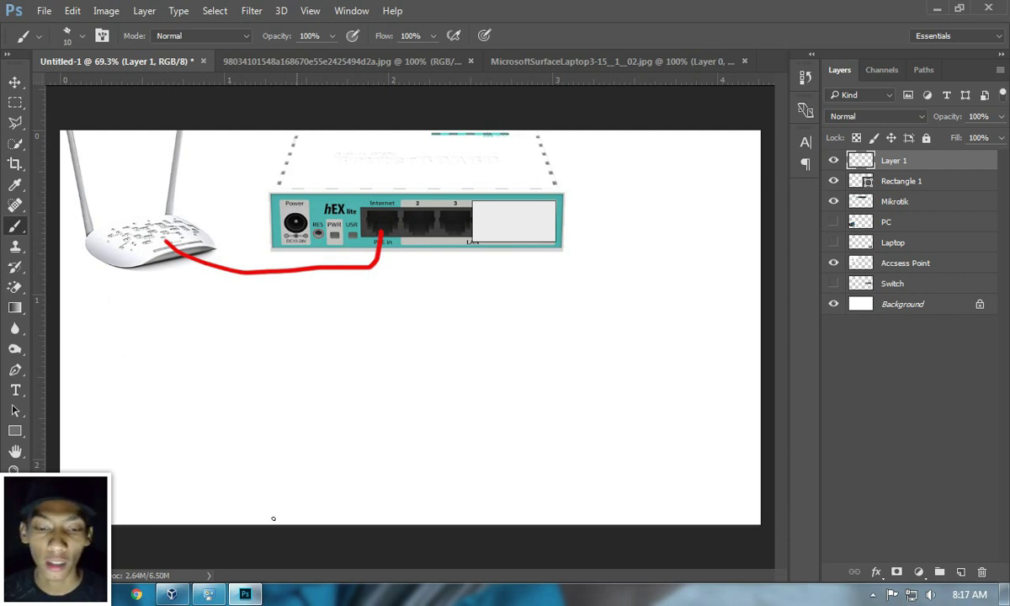
pyautogui.click(171, 594)
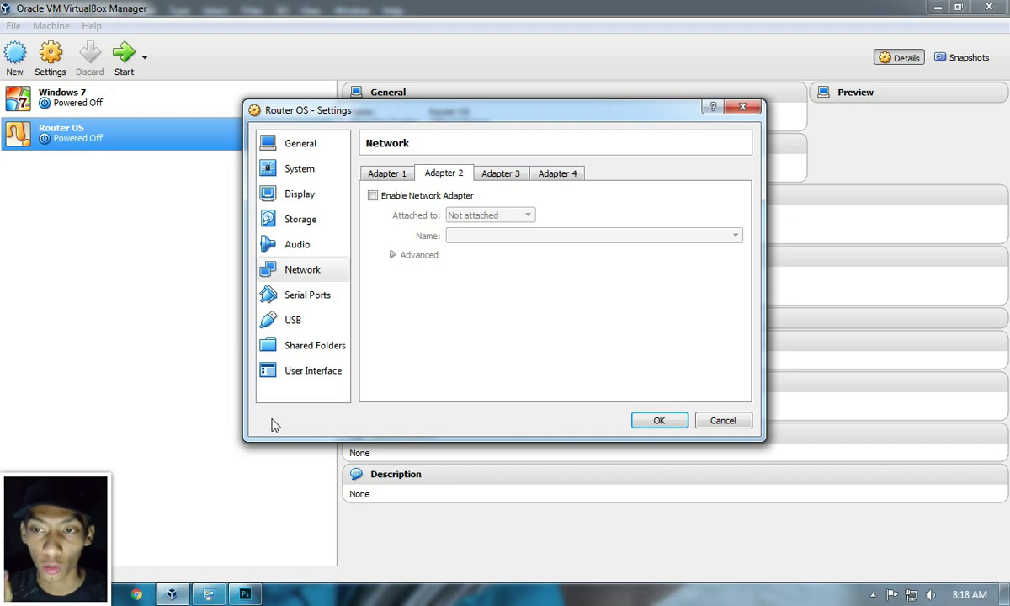
# Step: Show the switch and paint a red cable from router port 2 to it
pyautogui.click(245, 594)
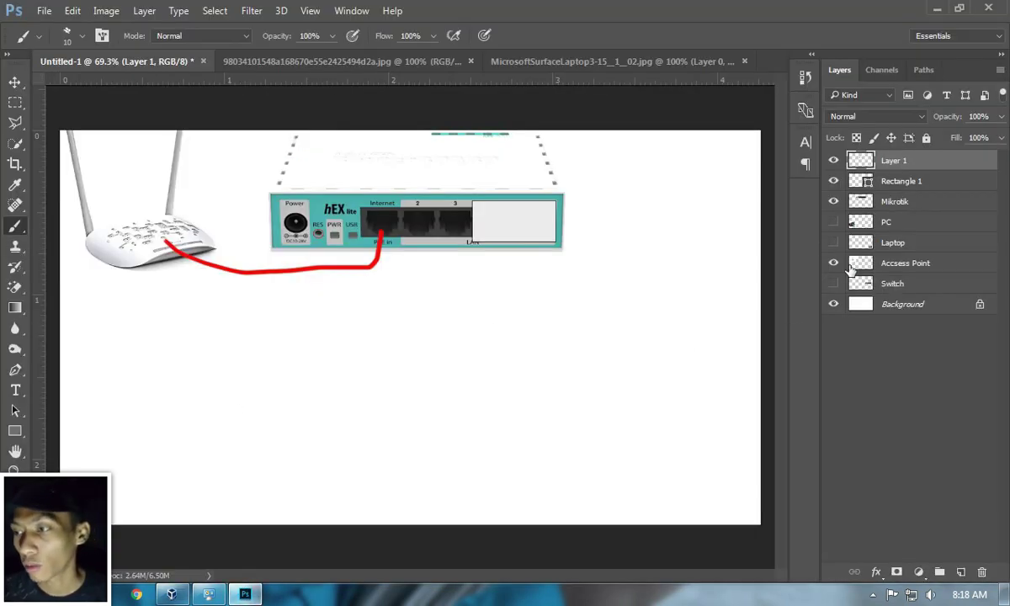
pyautogui.click(834, 283)
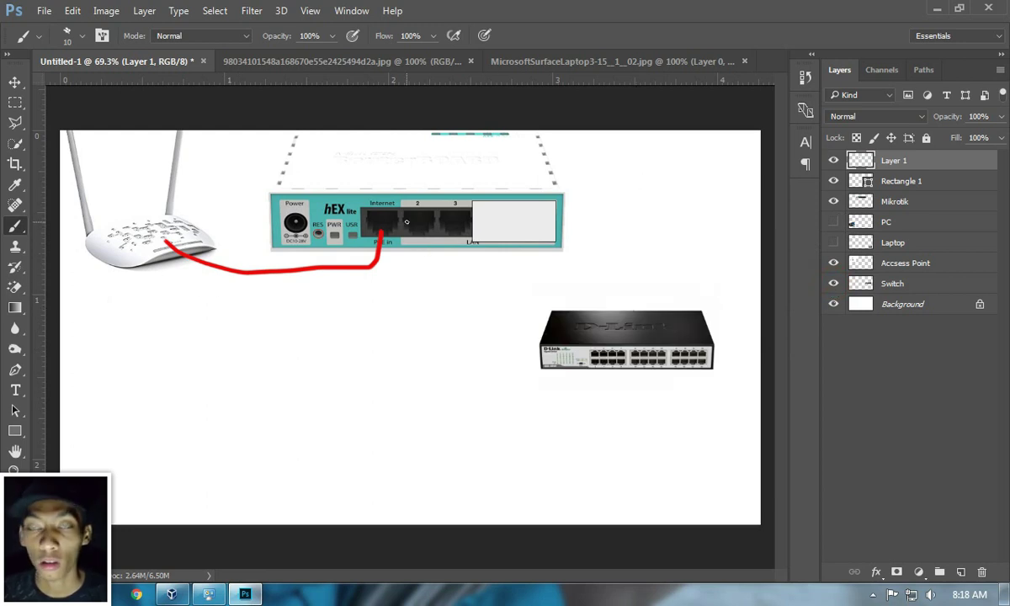
pyautogui.moveTo(413, 219)
pyautogui.mouseDown()
pyautogui.moveTo(419, 277)
pyautogui.moveTo(471, 324)
pyautogui.moveTo(594, 351)
pyautogui.mouseUp()
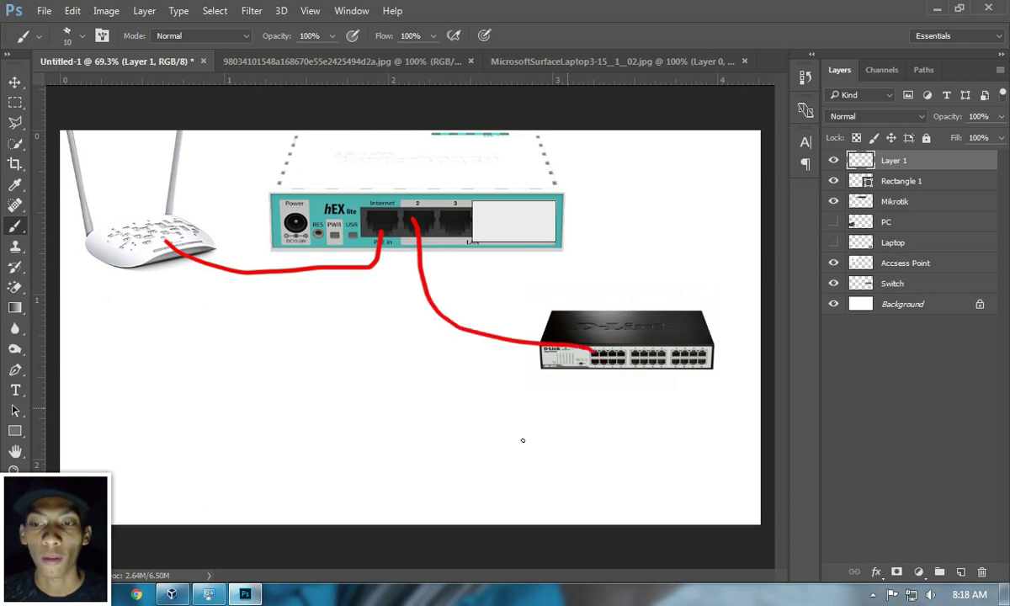
pyautogui.click(171, 594)
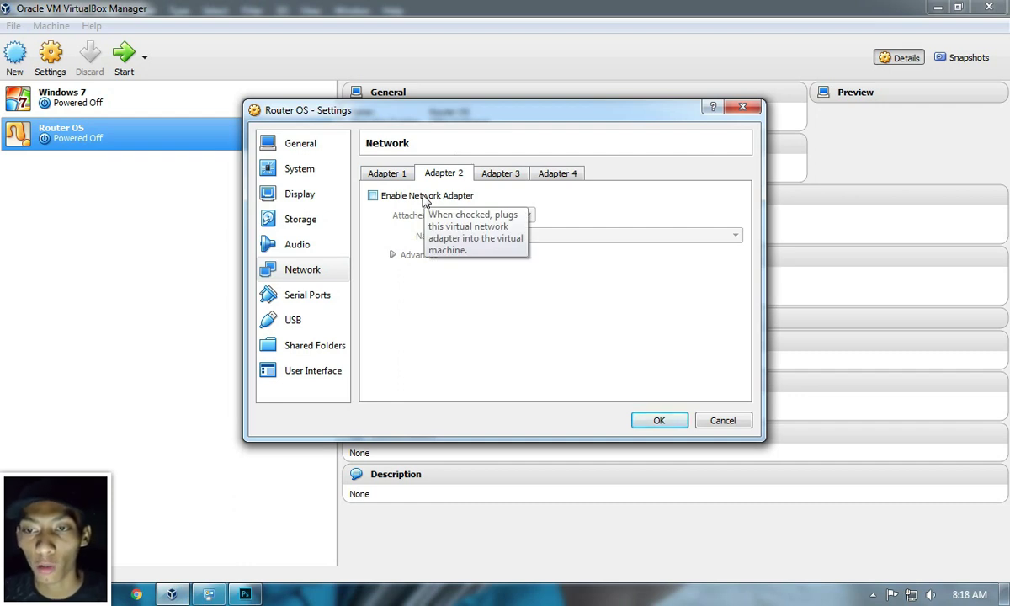
# Step: Enable Adapter 2 and attach it to the Internal Network named 'intnet'
pyautogui.click(423, 199)
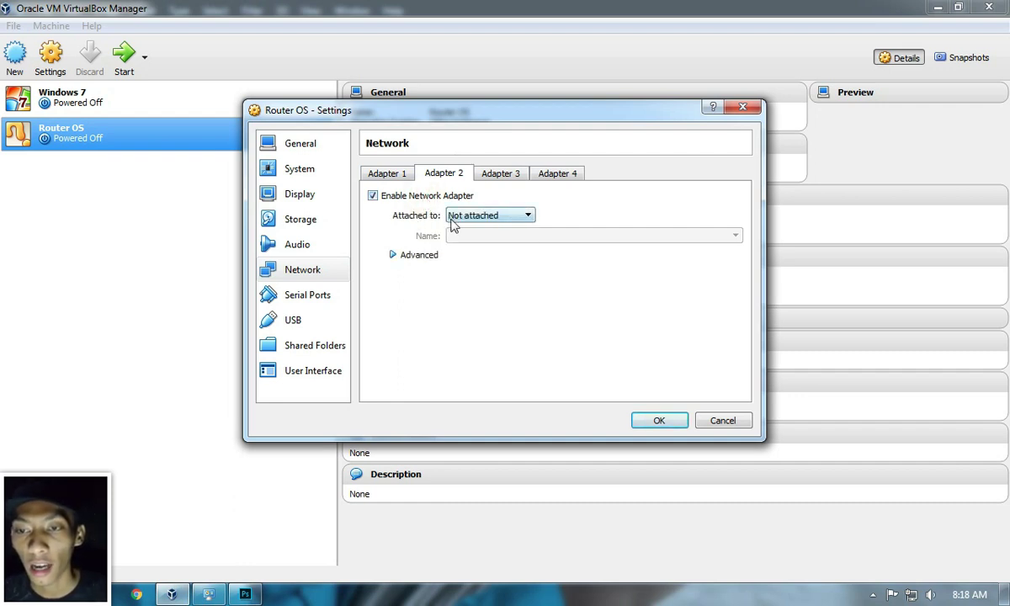
pyautogui.click(457, 217)
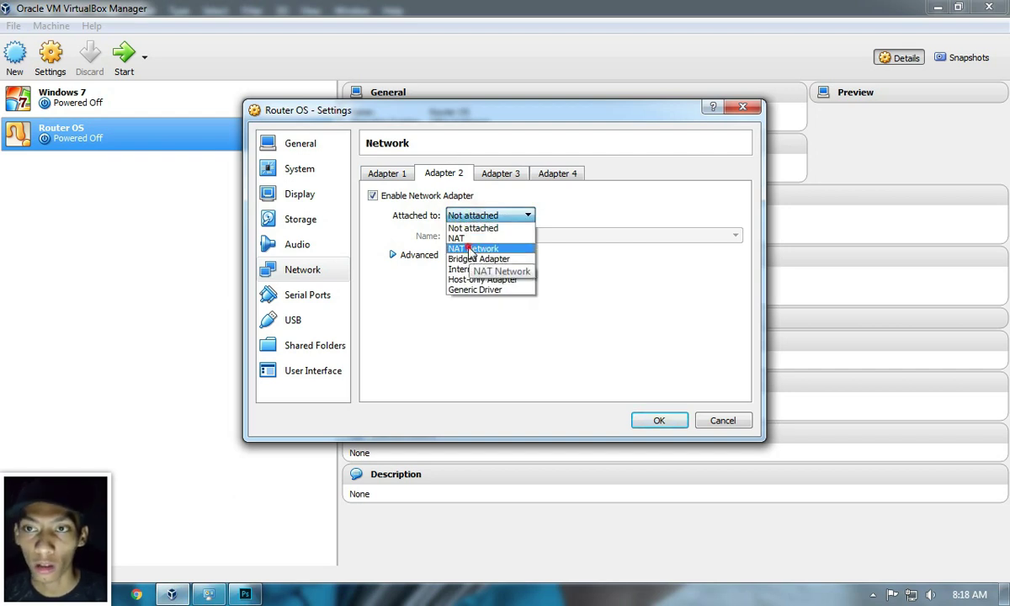
pyautogui.click(471, 250)
pyautogui.click(474, 216)
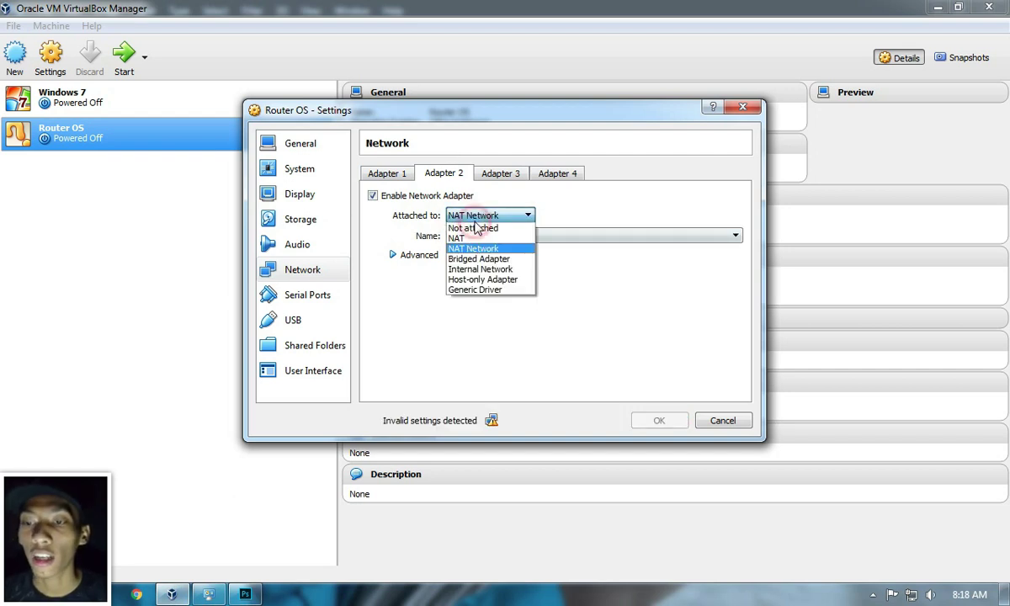
pyautogui.click(478, 269)
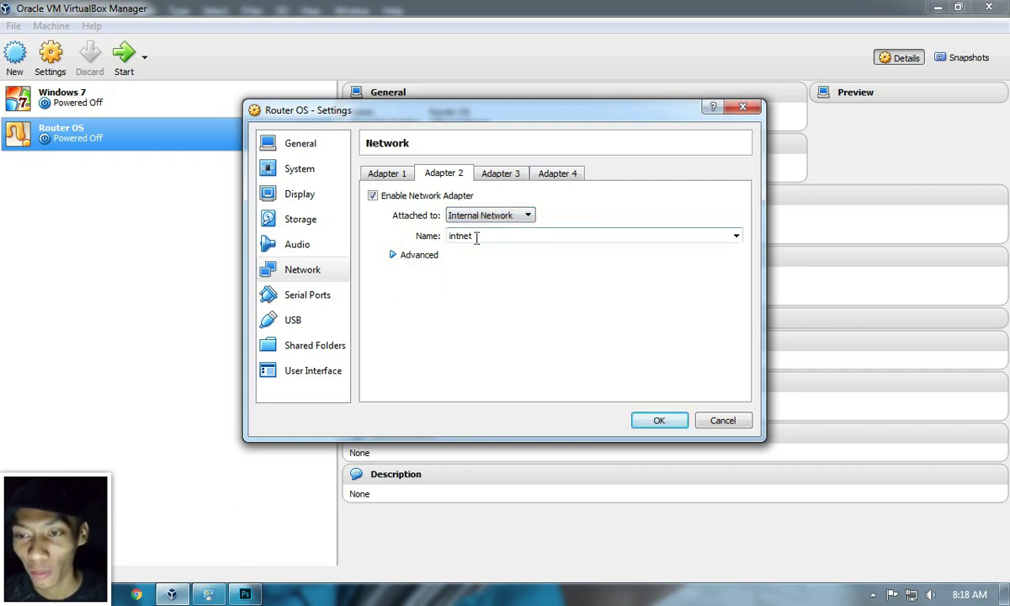
pyautogui.doubleClick(474, 236)
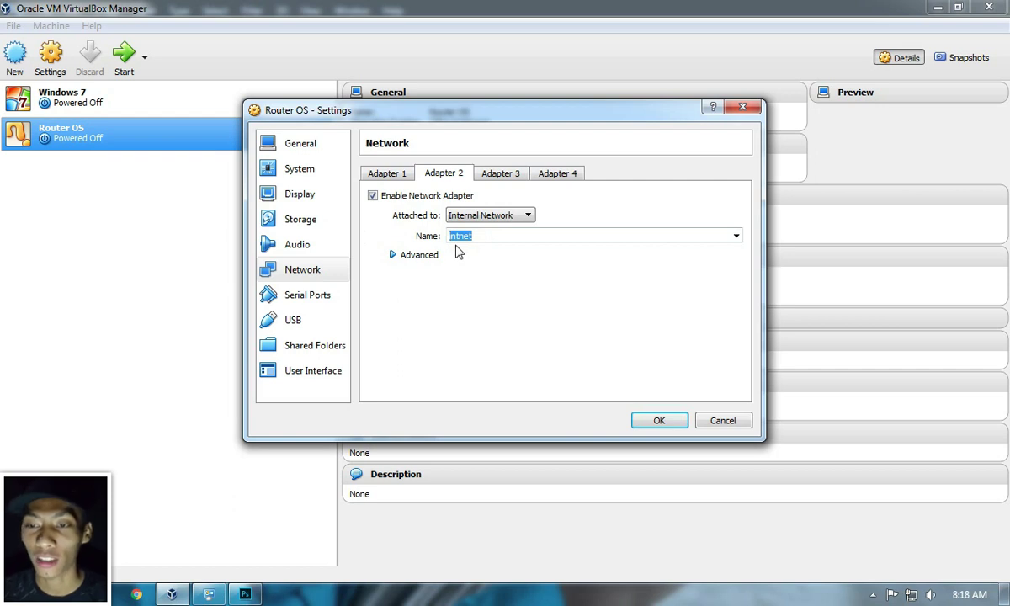
pyautogui.click(495, 236)
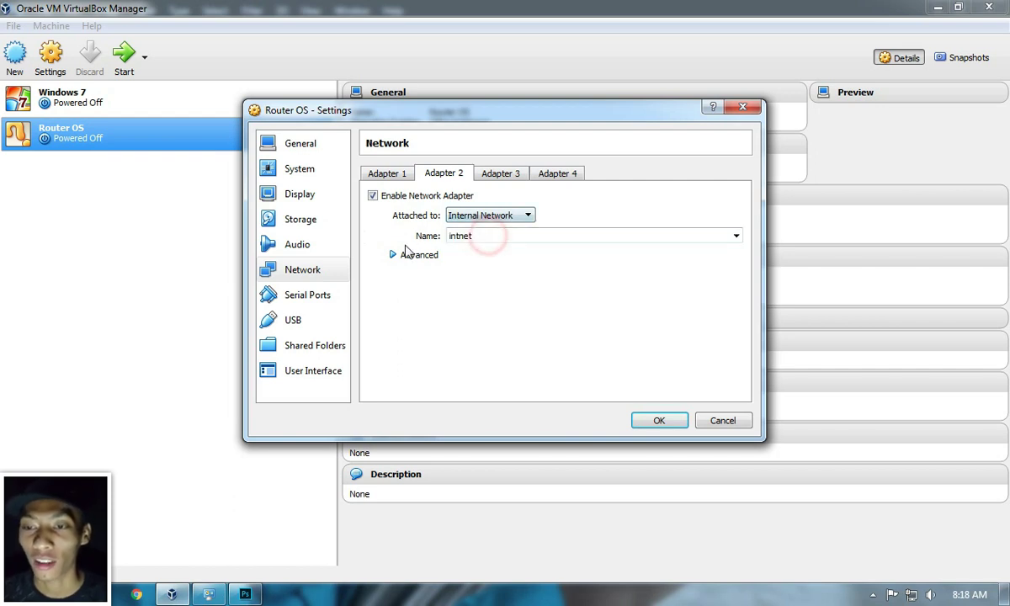
pyautogui.click(500, 175)
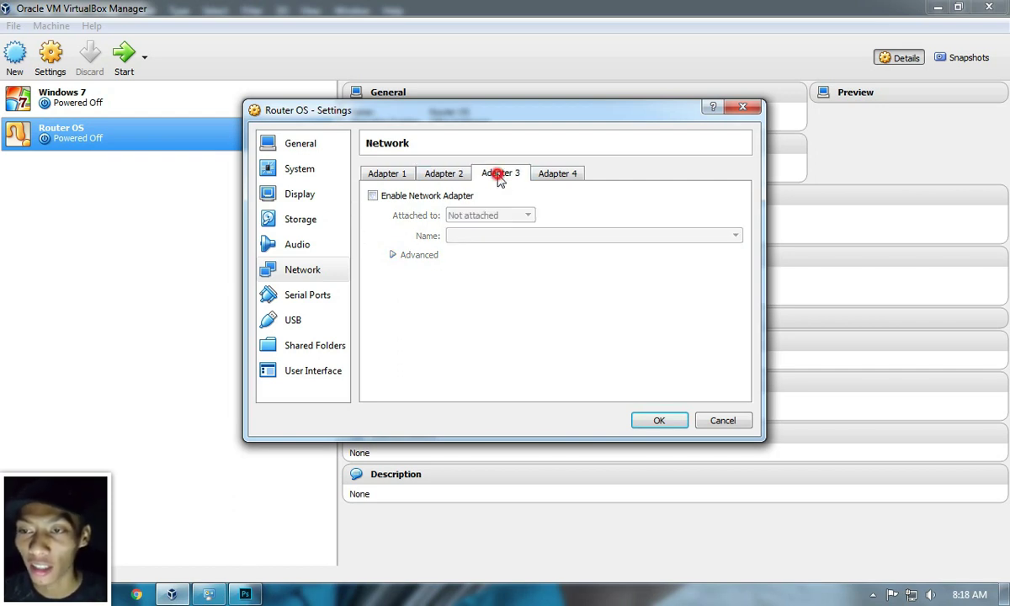
pyautogui.click(244, 594)
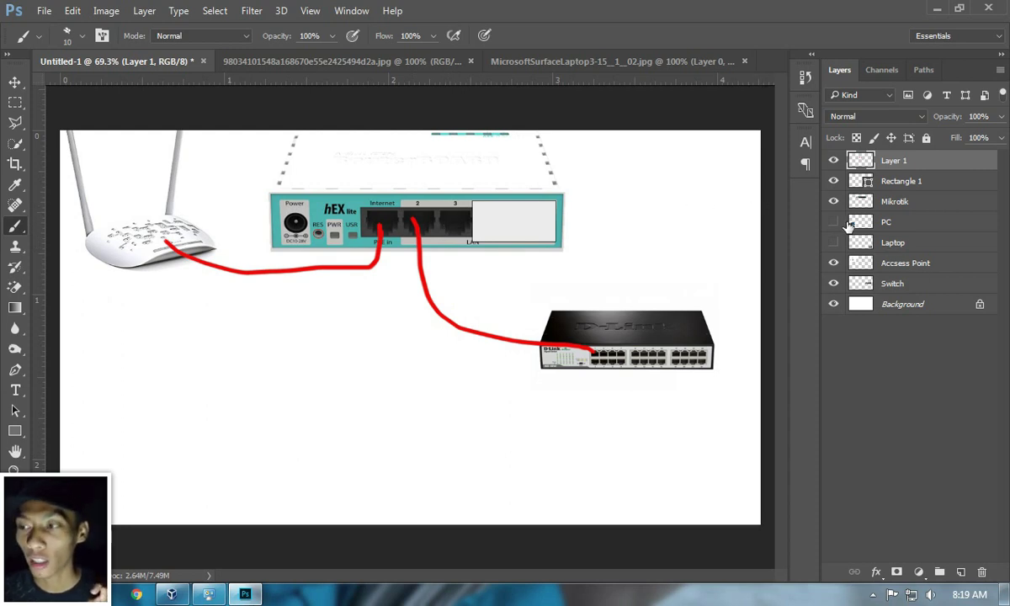
# Step: Show the PC image and draw a red cable from router port 3 to it
pyautogui.click(834, 223)
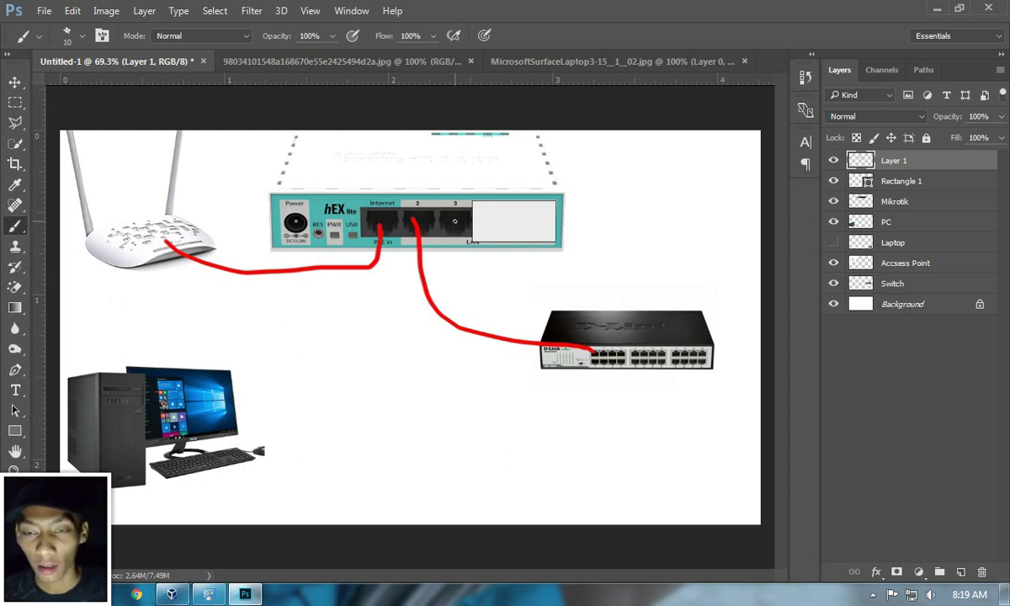
pyautogui.moveTo(455, 220)
pyautogui.mouseDown()
pyautogui.moveTo(450, 253)
pyautogui.moveTo(358, 334)
pyautogui.moveTo(189, 392)
pyautogui.mouseUp()
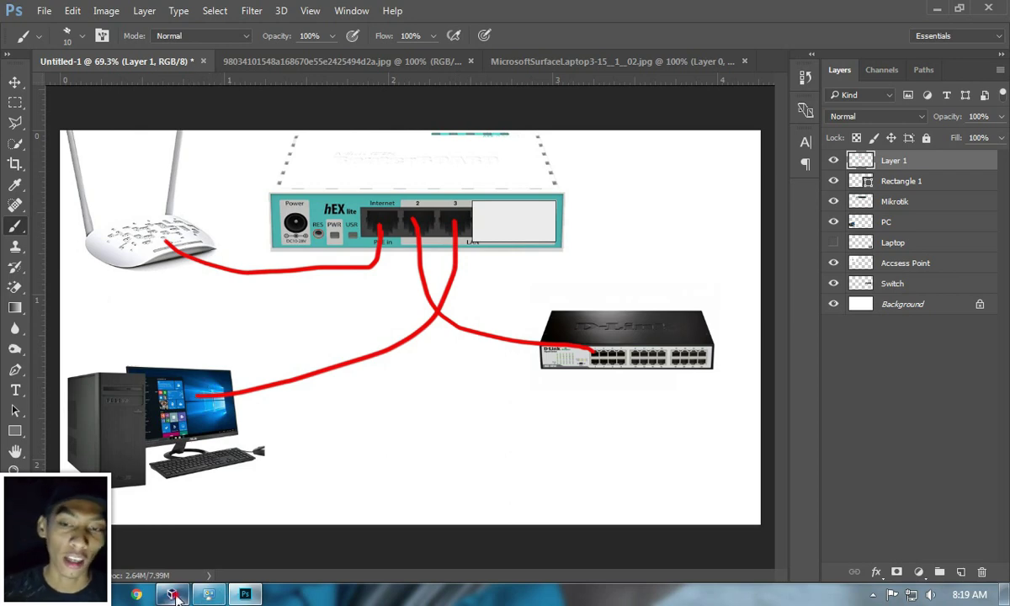
pyautogui.click(172, 594)
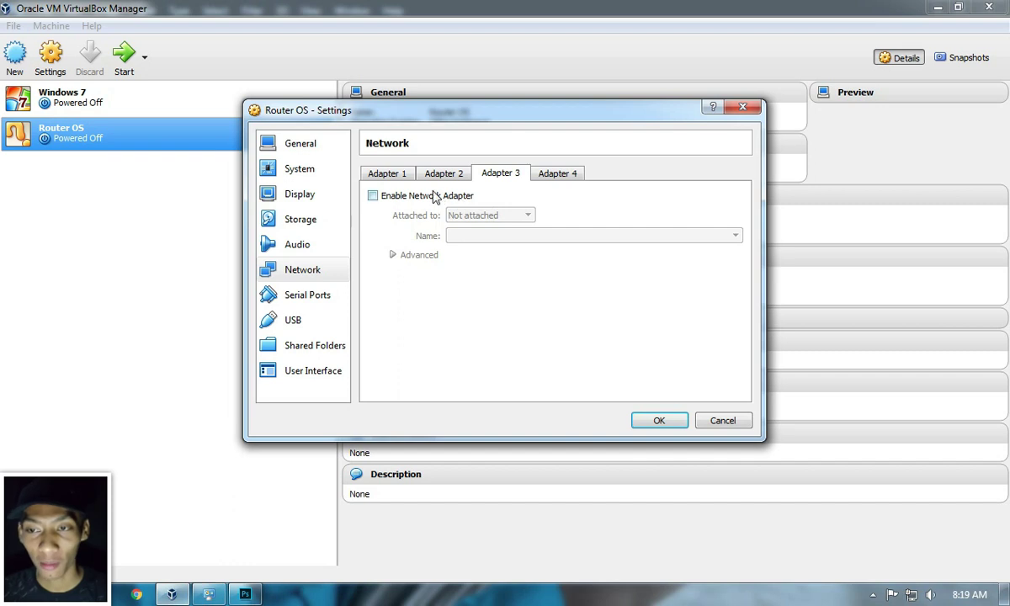
# Step: Enable Adapter 3 as a Host-only Adapter, verify the host connections, and save with OK
pyautogui.click(373, 195)
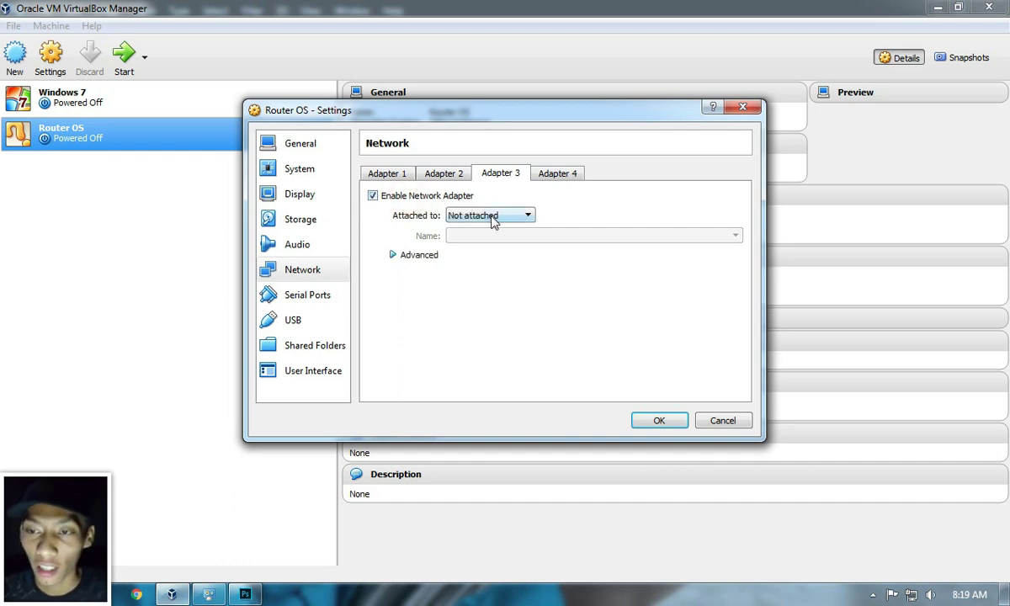
pyautogui.click(494, 217)
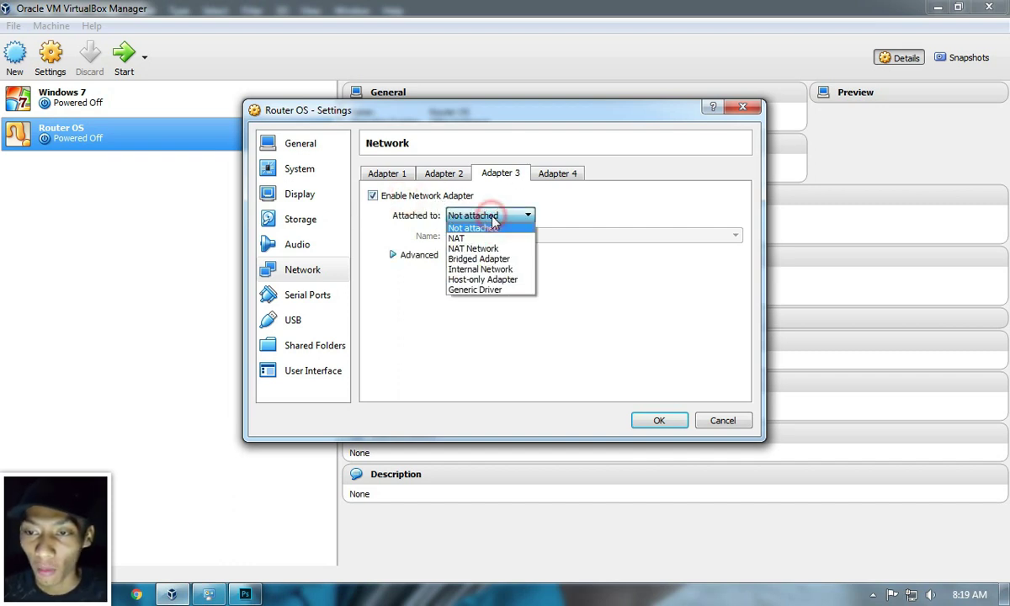
pyautogui.click(492, 280)
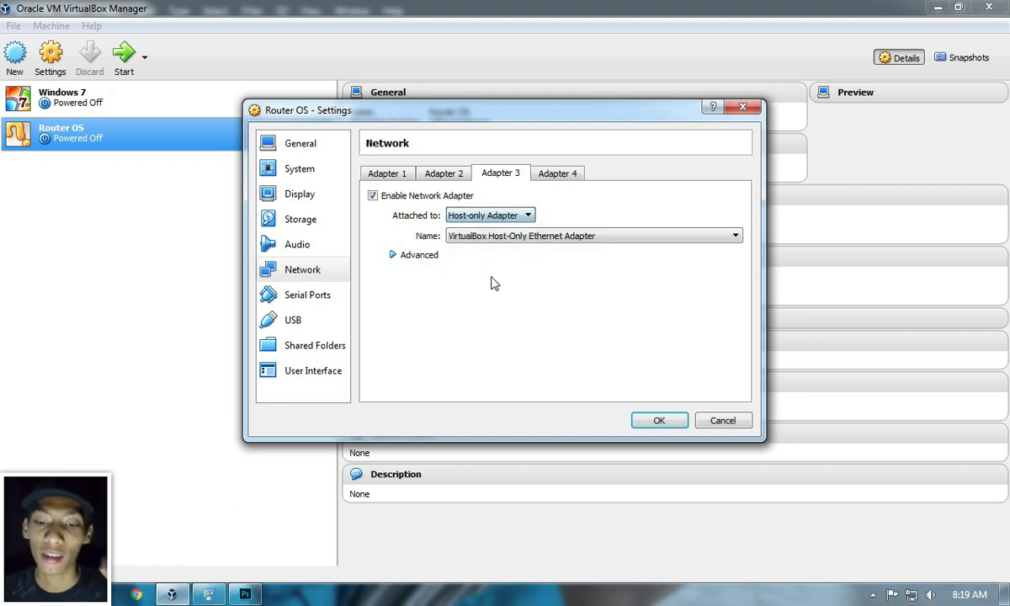
pyautogui.click(209, 595)
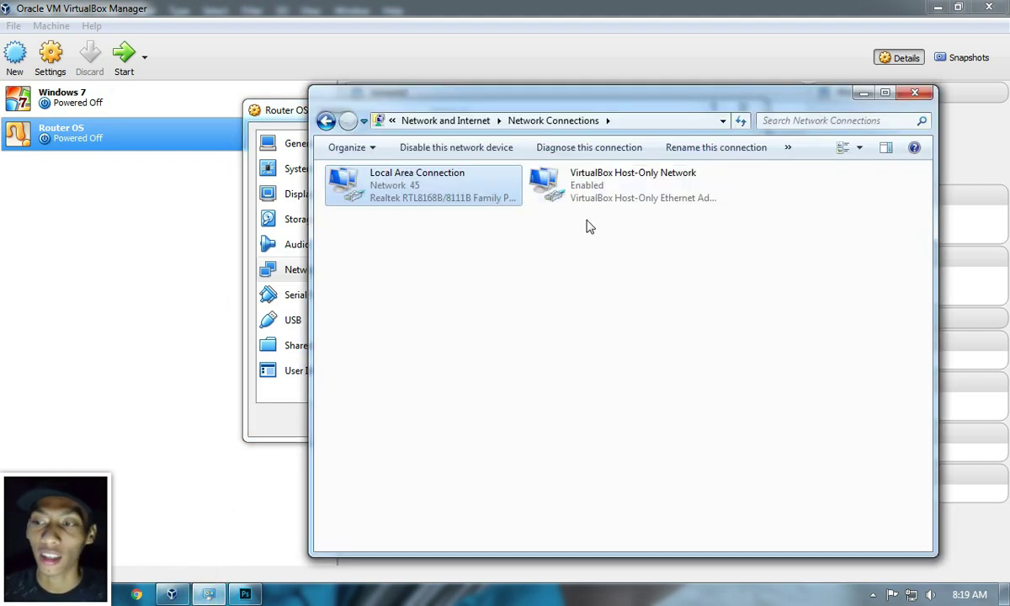
pyautogui.click(632, 193)
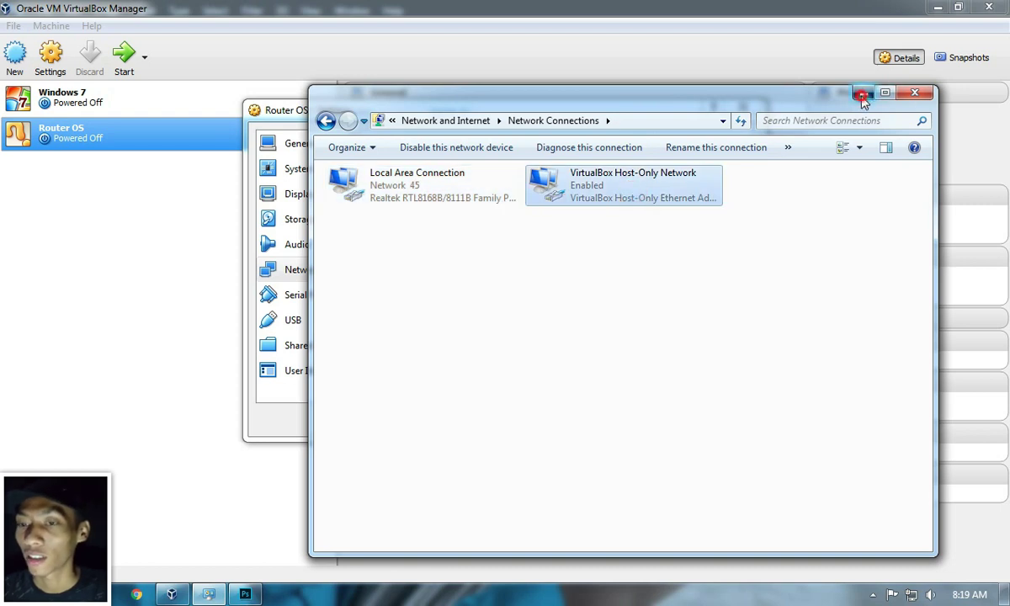
pyautogui.click(915, 92)
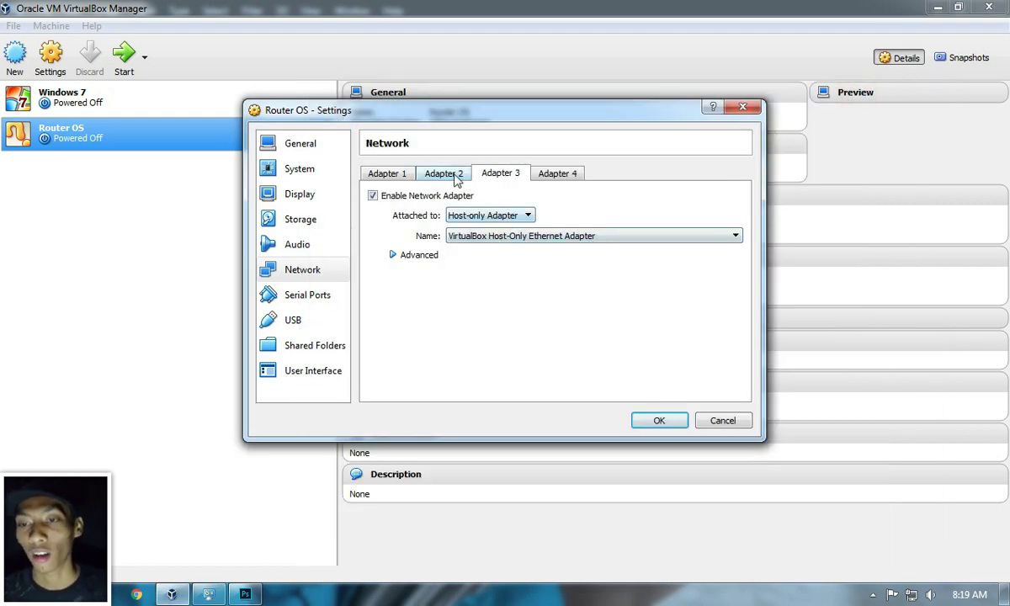
pyautogui.click(408, 174)
pyautogui.click(656, 420)
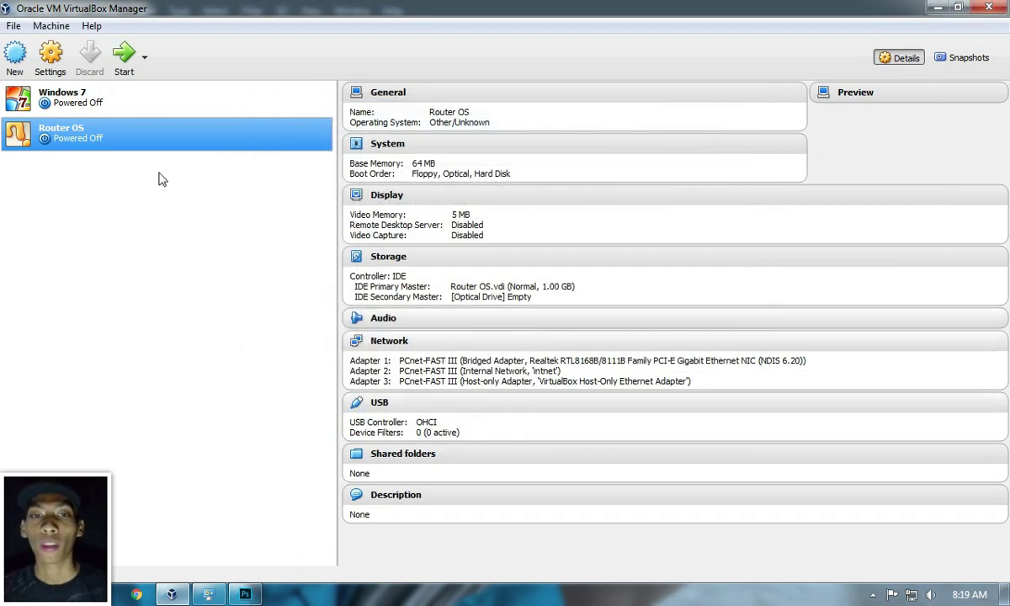
# Step: Start Router OS booting from ISO > MikroTik RouterOS > Mikrotik-5.18_Full_Lev6.iso
pyautogui.click(128, 64)
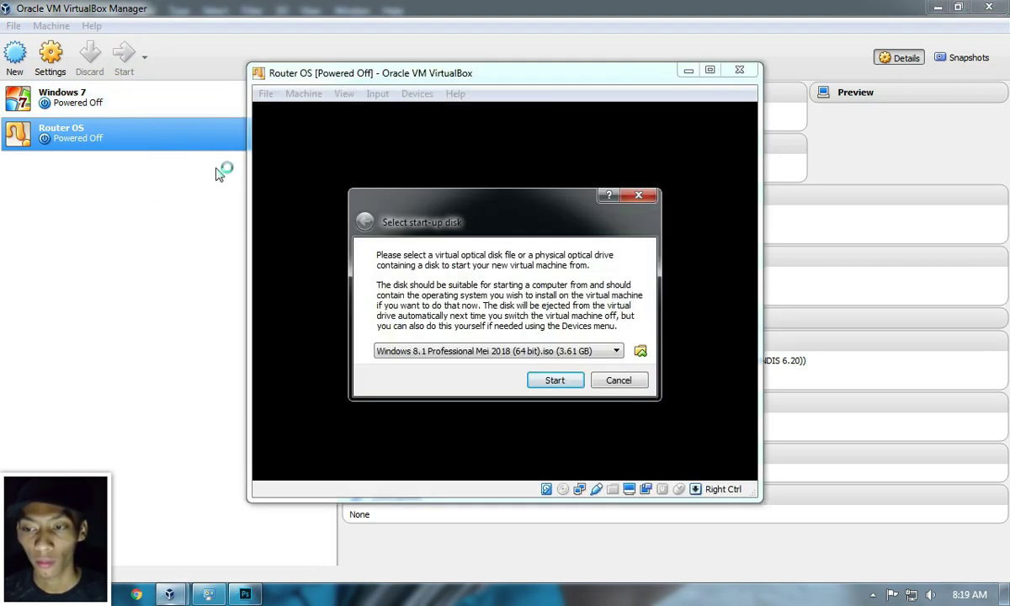
pyautogui.click(639, 352)
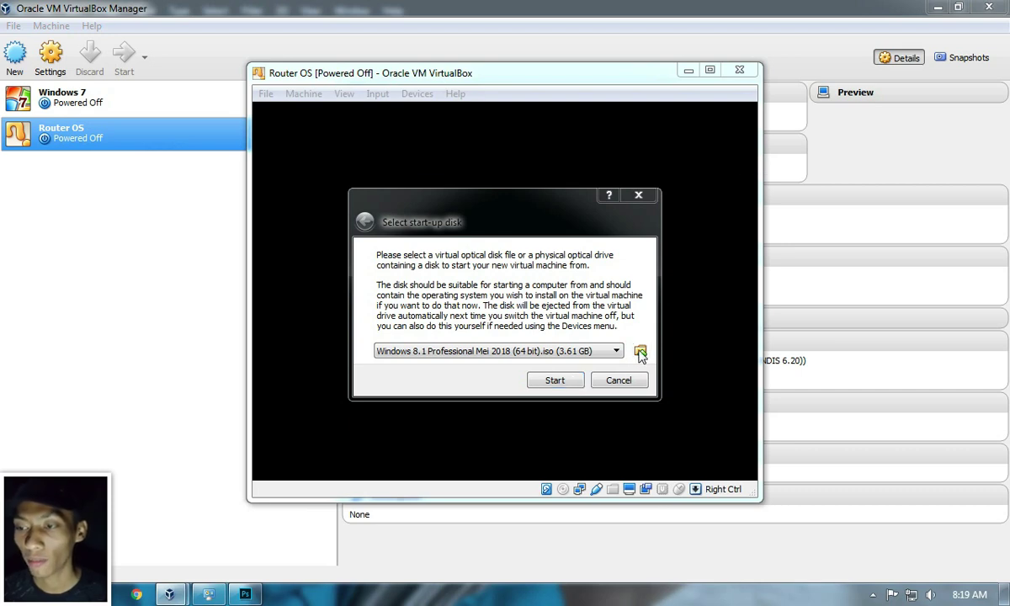
pyautogui.click(516, 213)
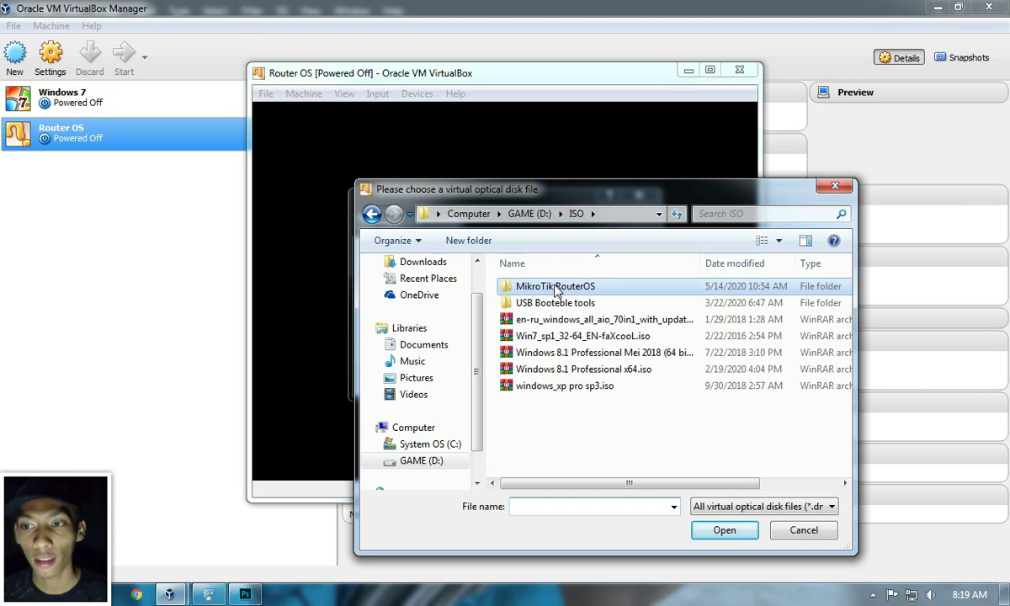
pyautogui.doubleClick(555, 286)
pyautogui.click(558, 289)
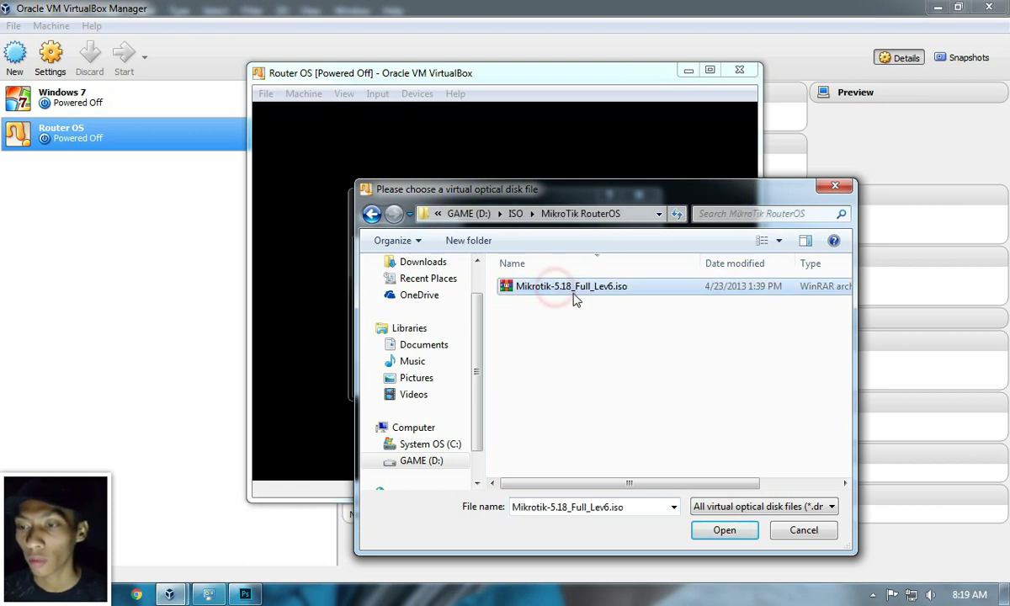
pyautogui.doubleClick(574, 290)
pyautogui.click(557, 378)
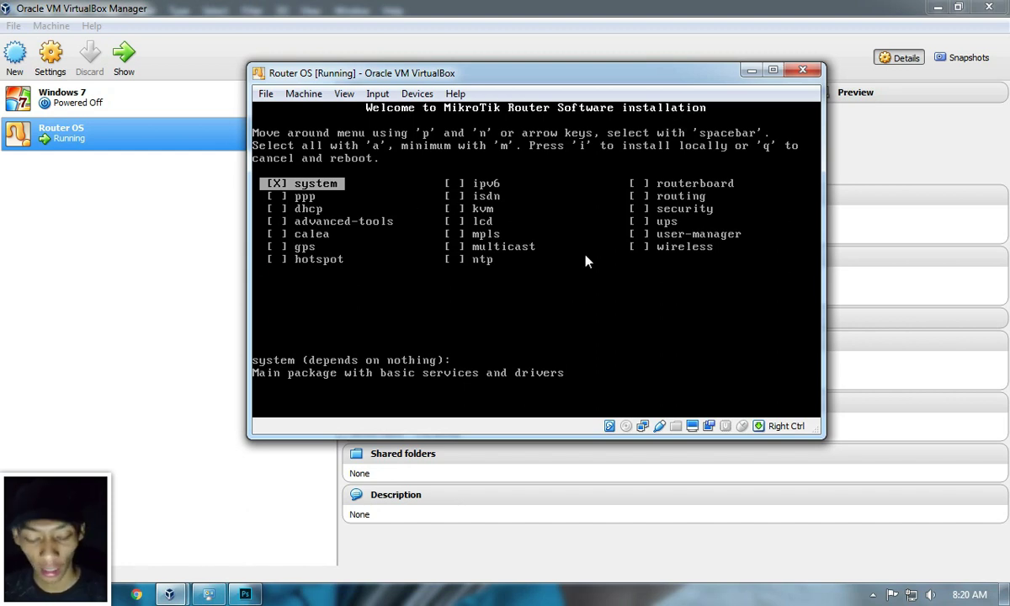
# Step: Select all RouterOS packages and install them, answering y to confirm
pyautogui.press('a')
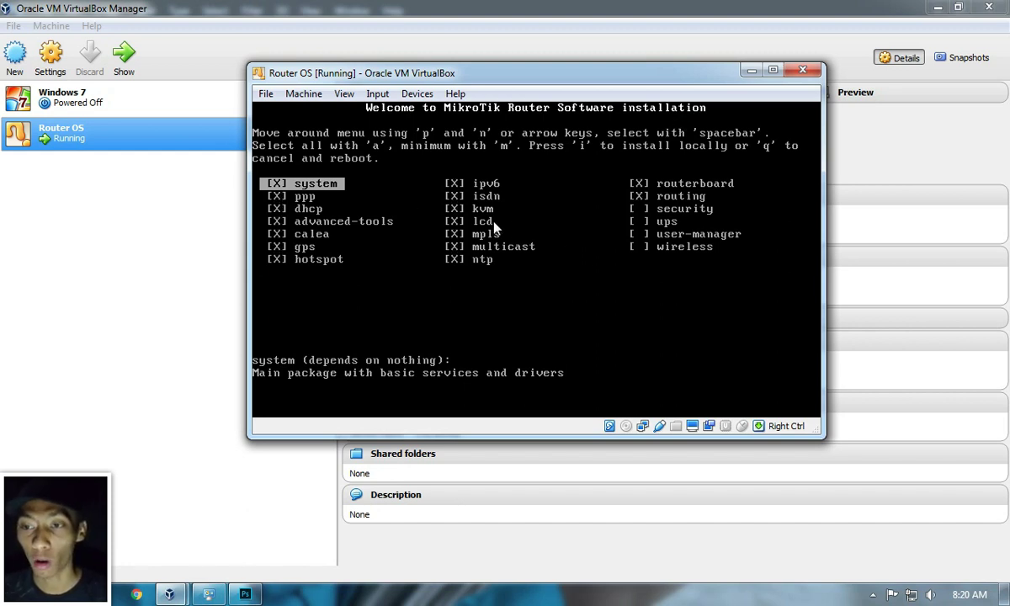
pyautogui.press('i')
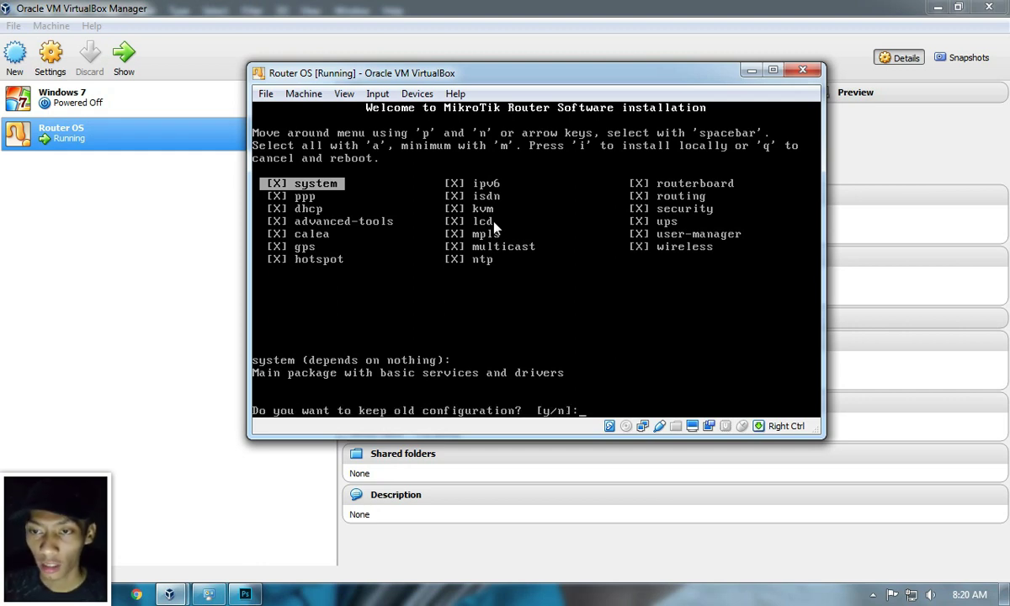
pyautogui.write('y/n]:')
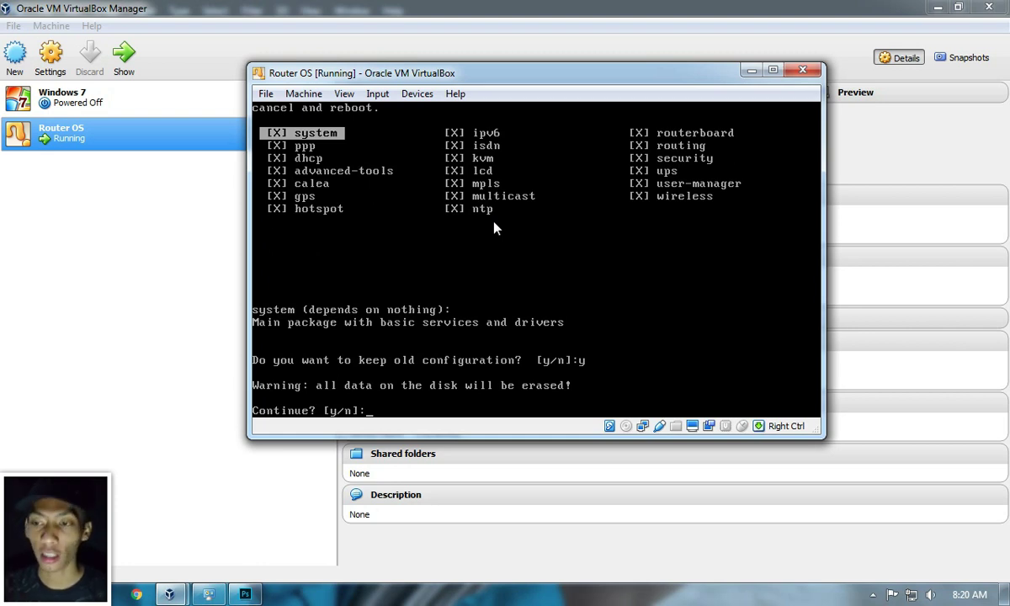
pyautogui.write('y')
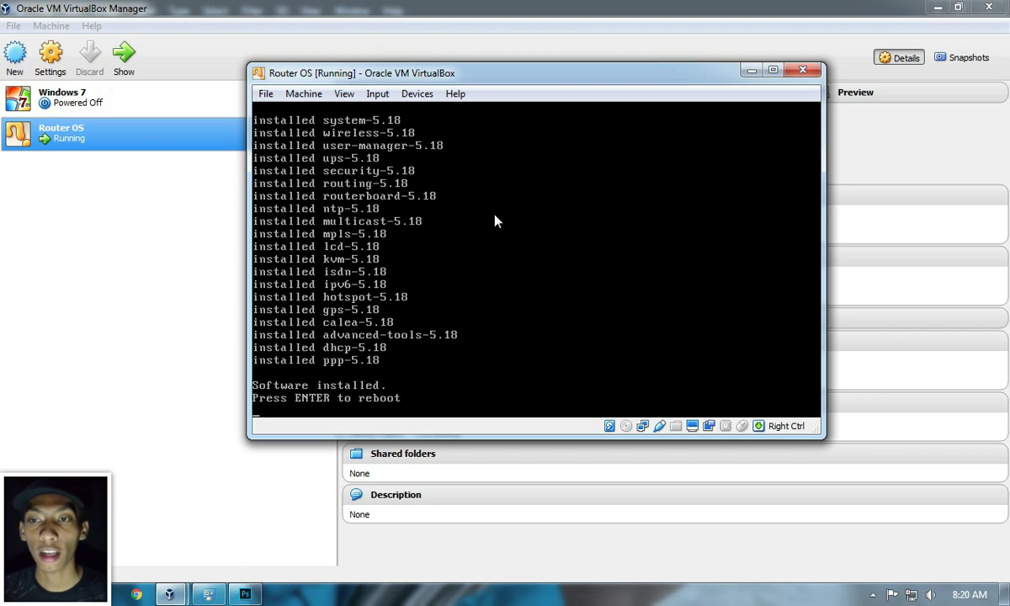
# Step: Remove the installer ISO from the optical drive and reboot the router
pyautogui.click(418, 94)
pyautogui.moveTo(498, 120)
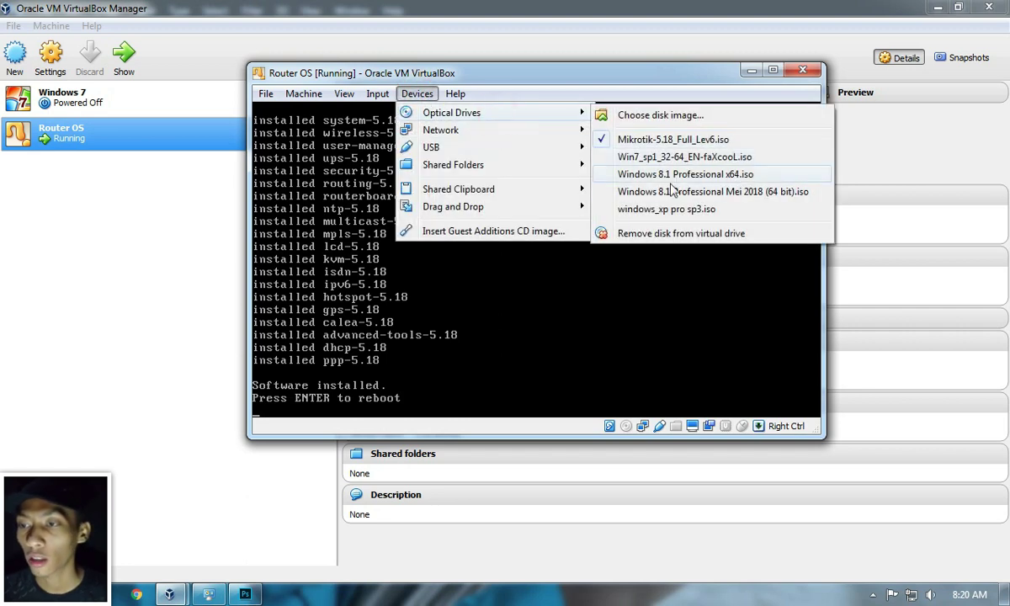
pyautogui.click(632, 231)
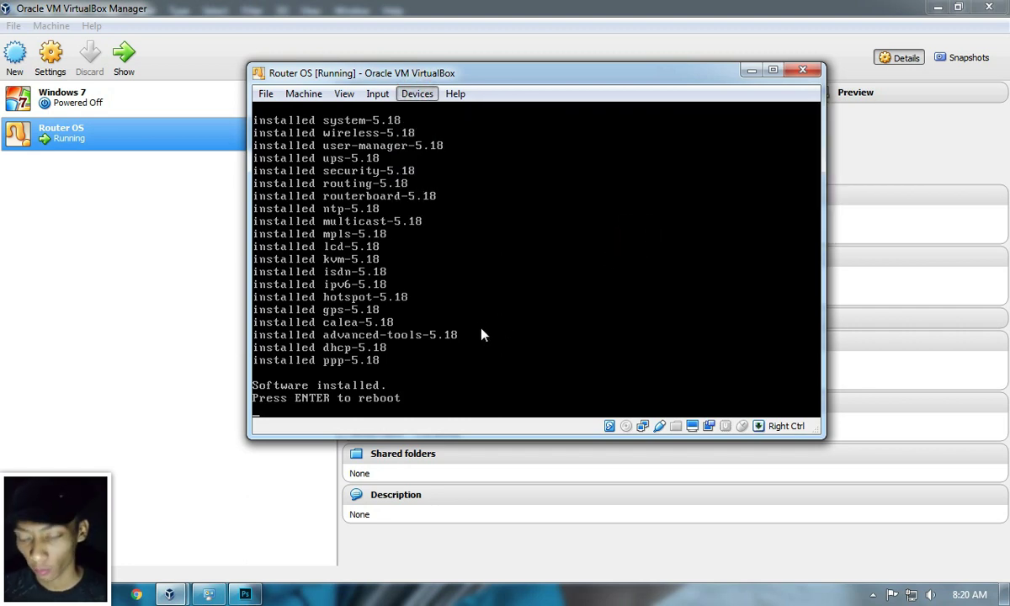
pyautogui.press('Return')
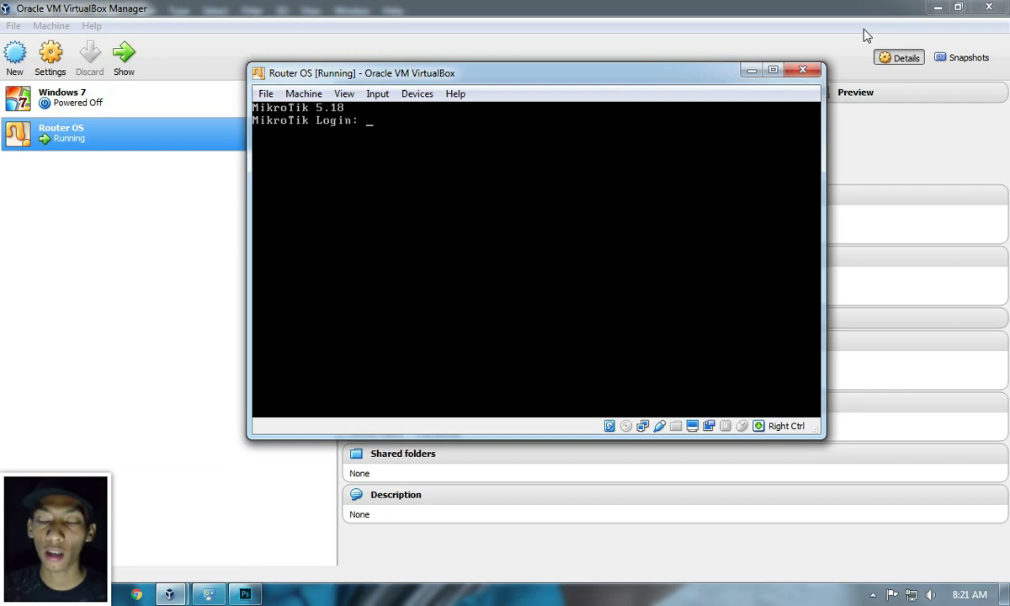
# Step: Minimize the Router OS console, VirtualBox Manager and Photoshop so only the desktop shows
pyautogui.click(750, 71)
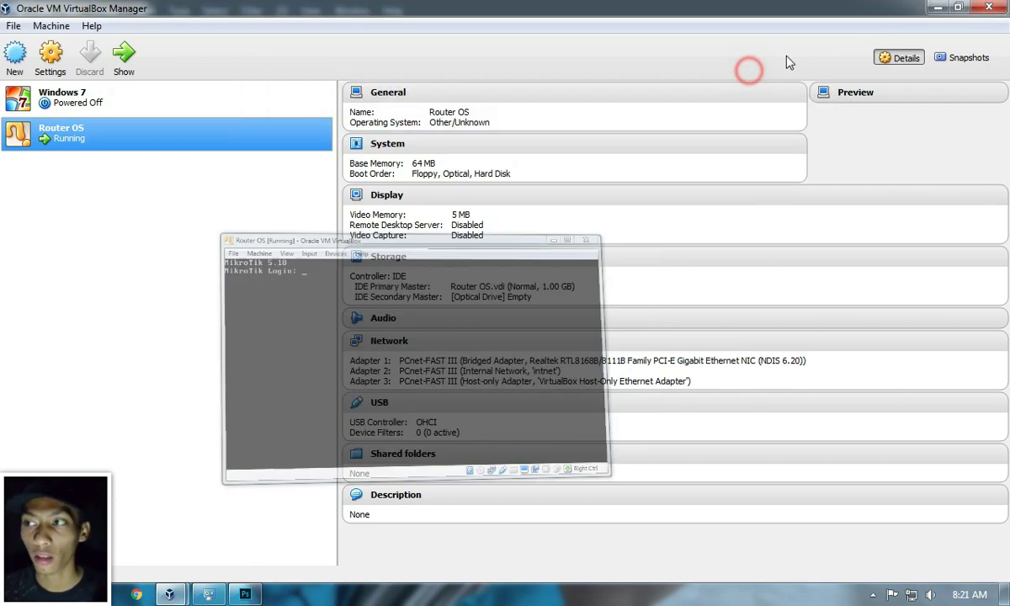
pyautogui.moveTo(874, 16); pyautogui.dragTo(882, 36)
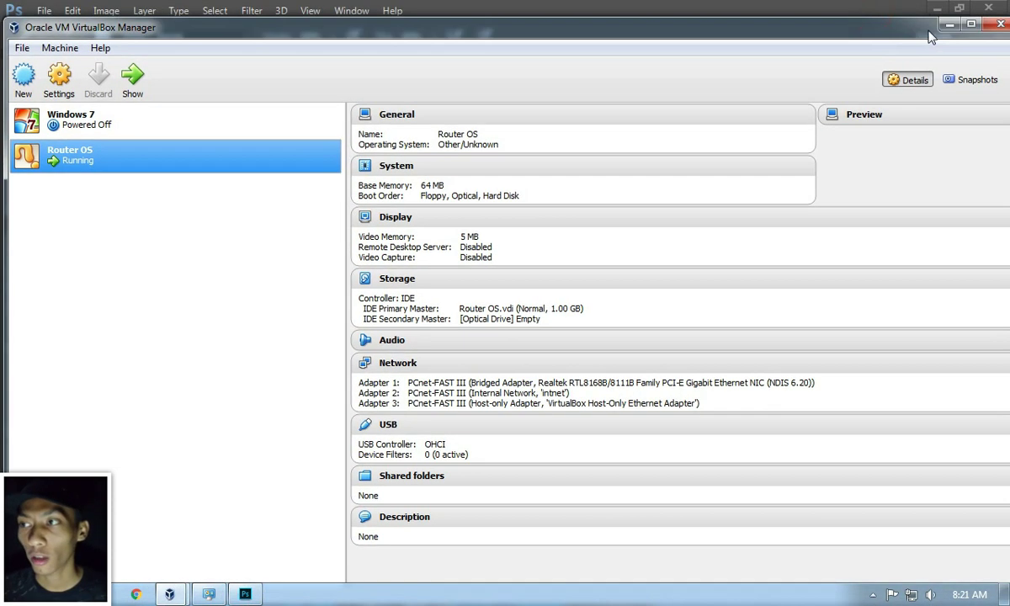
pyautogui.click(941, 21)
pyautogui.click(940, 17)
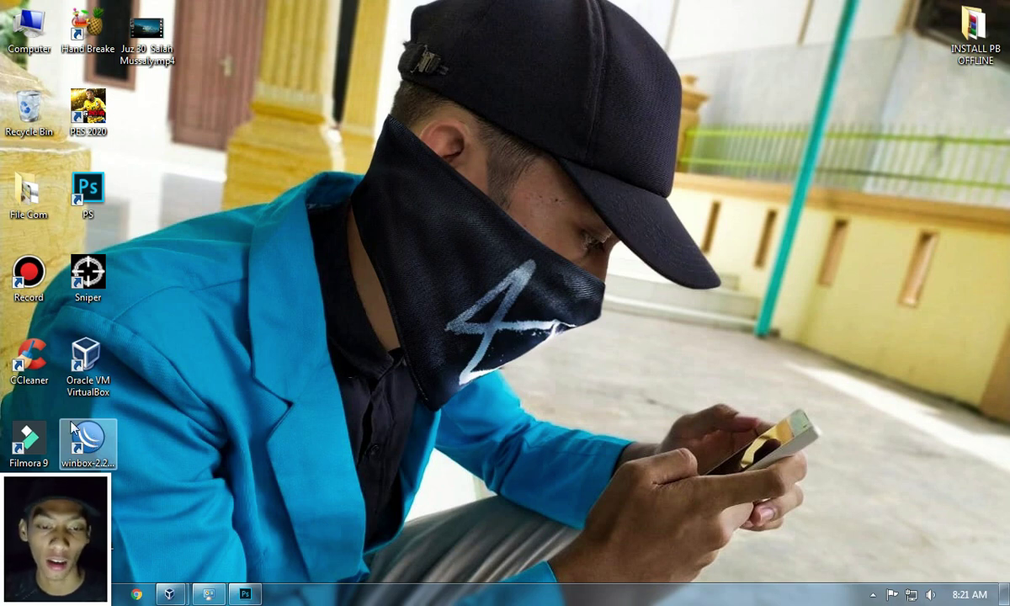
# Step: Launch WinBox and connect to the discovered MikroTik router by its MAC address
pyautogui.doubleClick(76, 431)
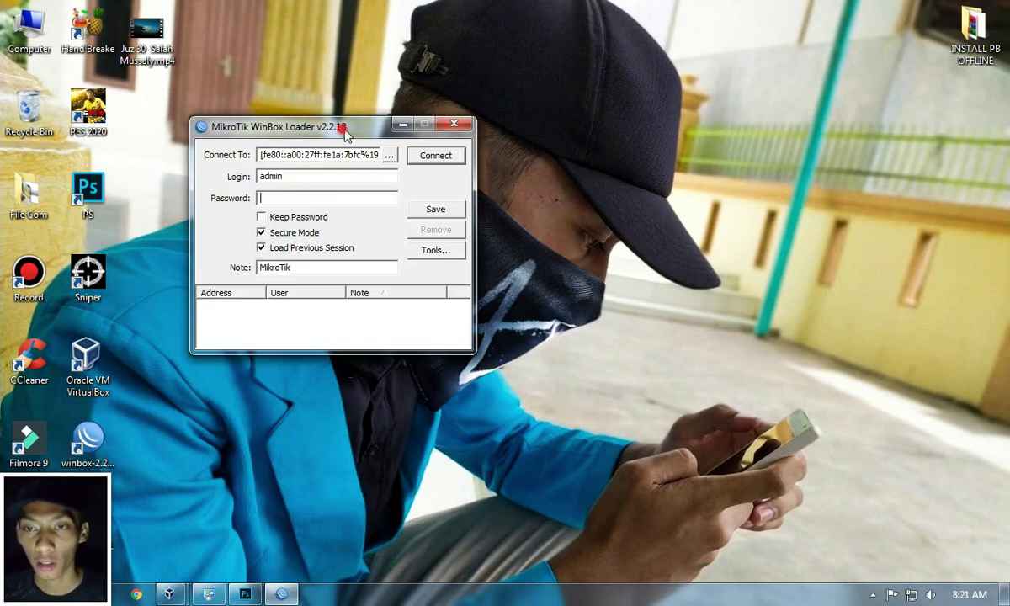
pyautogui.moveTo(335, 127); pyautogui.dragTo(383, 115)
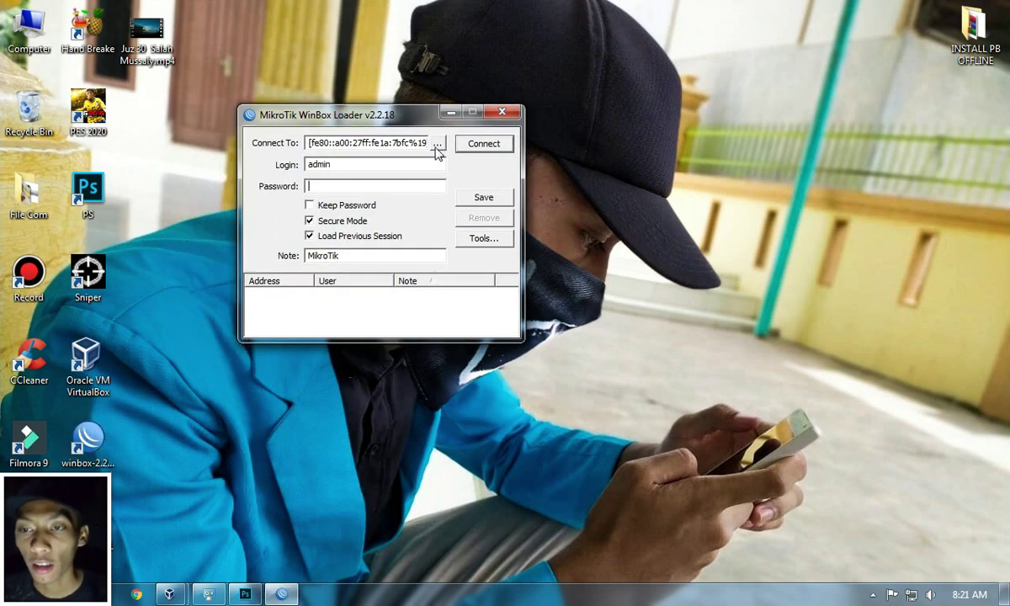
pyautogui.click(438, 145)
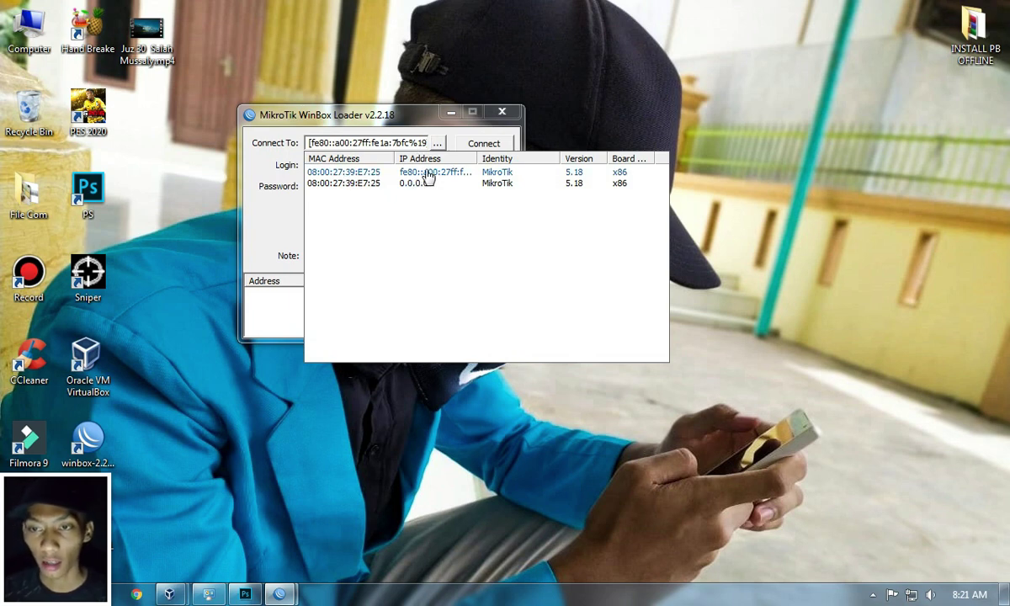
pyautogui.click(354, 173)
pyautogui.click(482, 148)
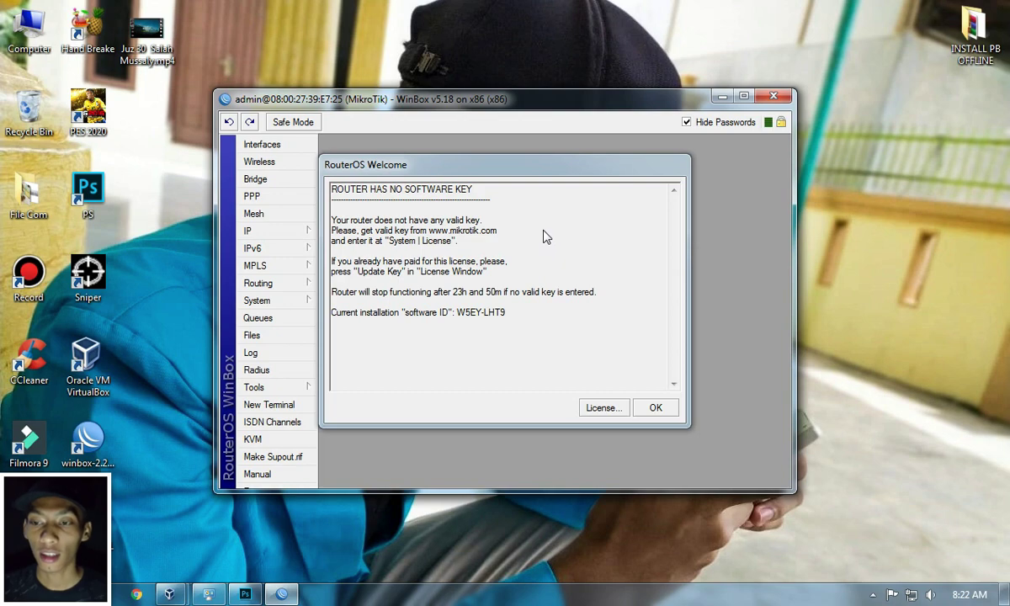
# Step: Import the router's .KEY licence file and confirm the reboot so the key applies
pyautogui.moveTo(533, 162); pyautogui.dragTo(569, 150)
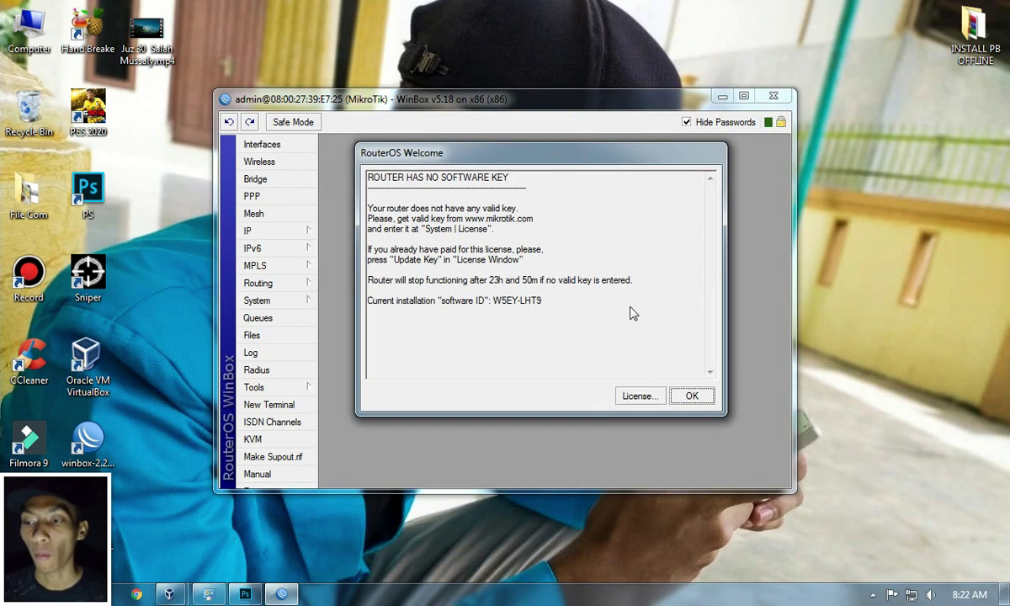
pyautogui.click(640, 397)
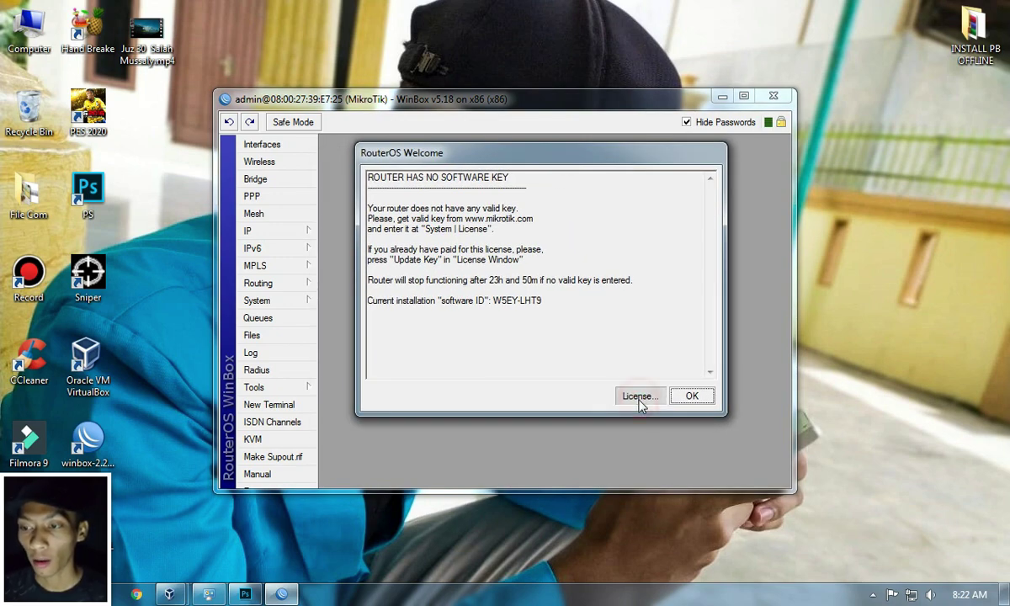
pyautogui.click(637, 304)
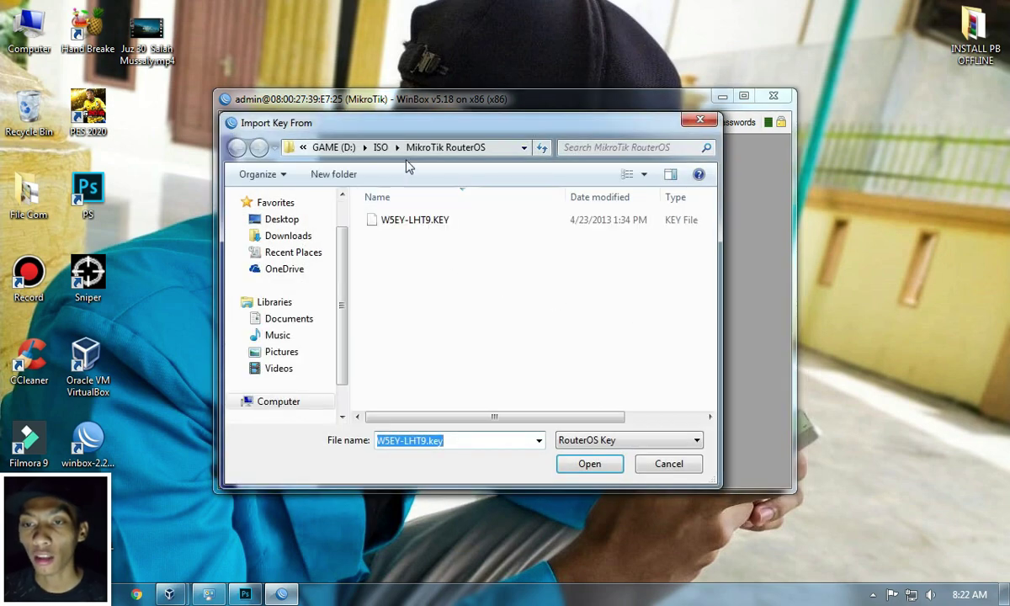
pyautogui.click(392, 223)
pyautogui.click(603, 468)
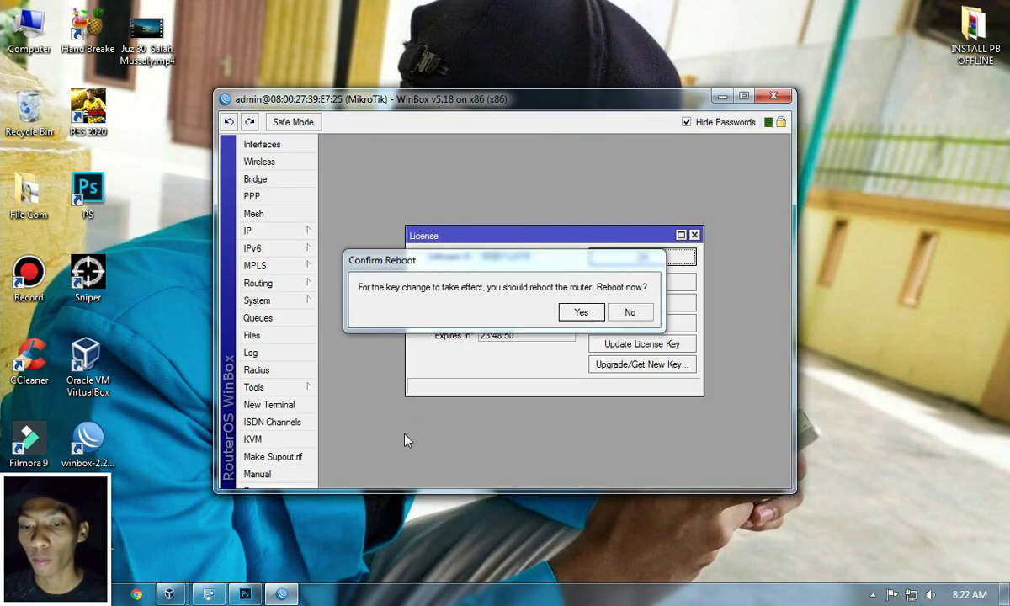
pyautogui.click(580, 313)
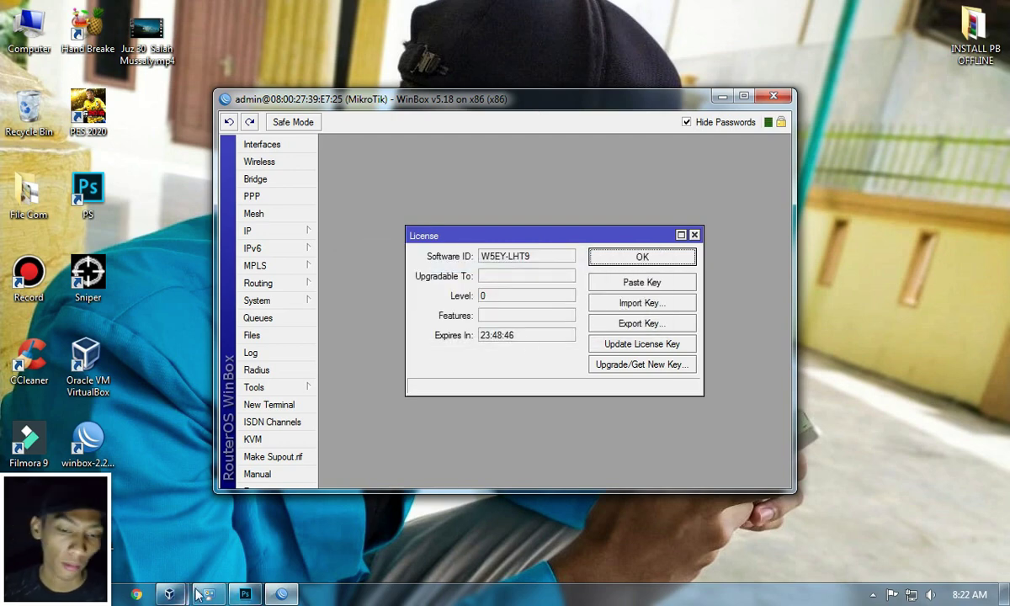
# Step: Bring the rebooting router console forward, rearrange the windows, and close WinBox
pyautogui.moveTo(170, 594)
pyautogui.click(275, 541)
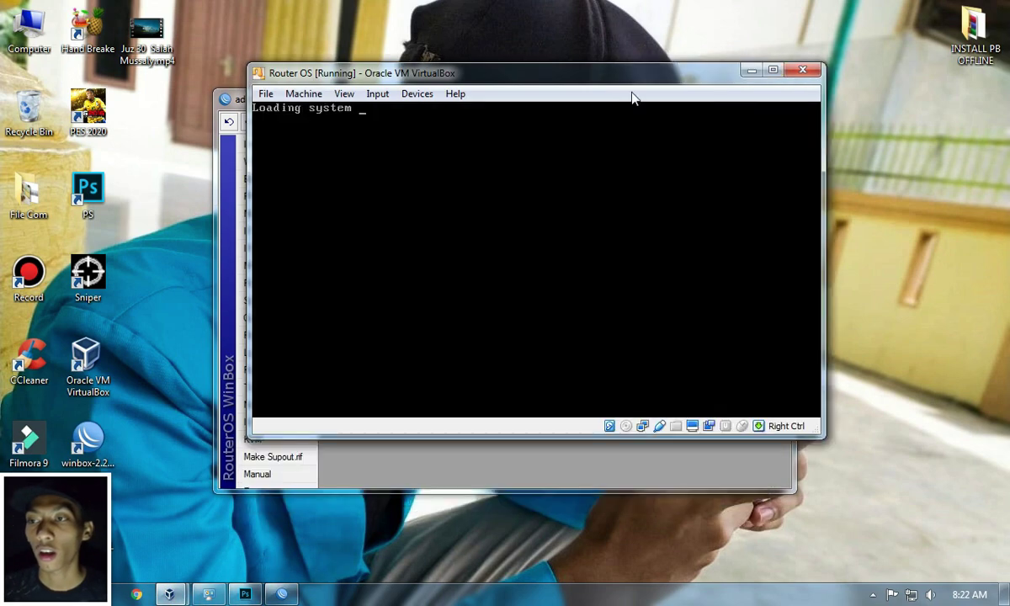
pyautogui.moveTo(542, 76); pyautogui.dragTo(775, 82)
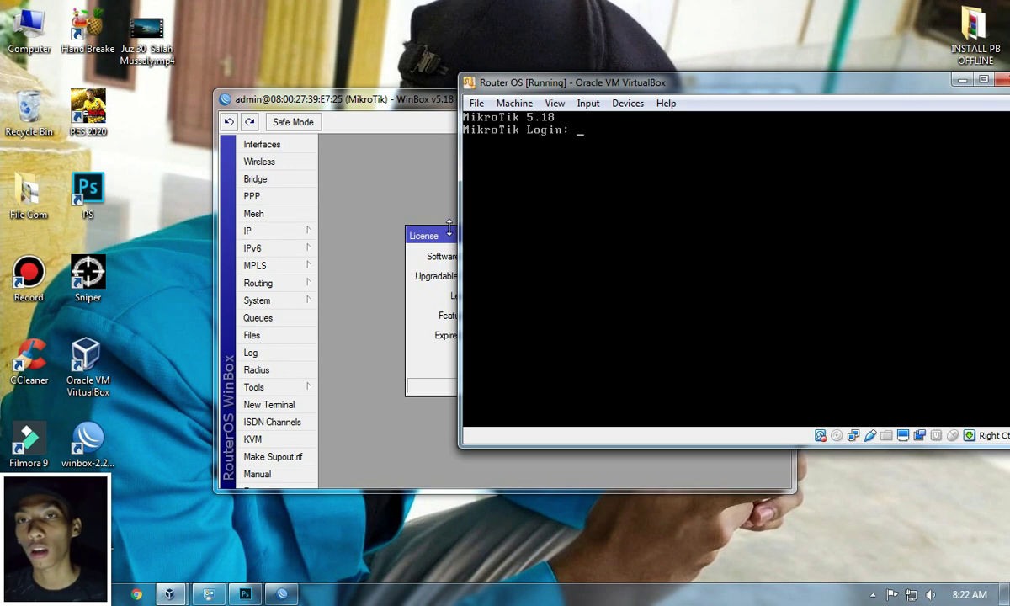
pyautogui.moveTo(762, 75); pyautogui.dragTo(766, 90)
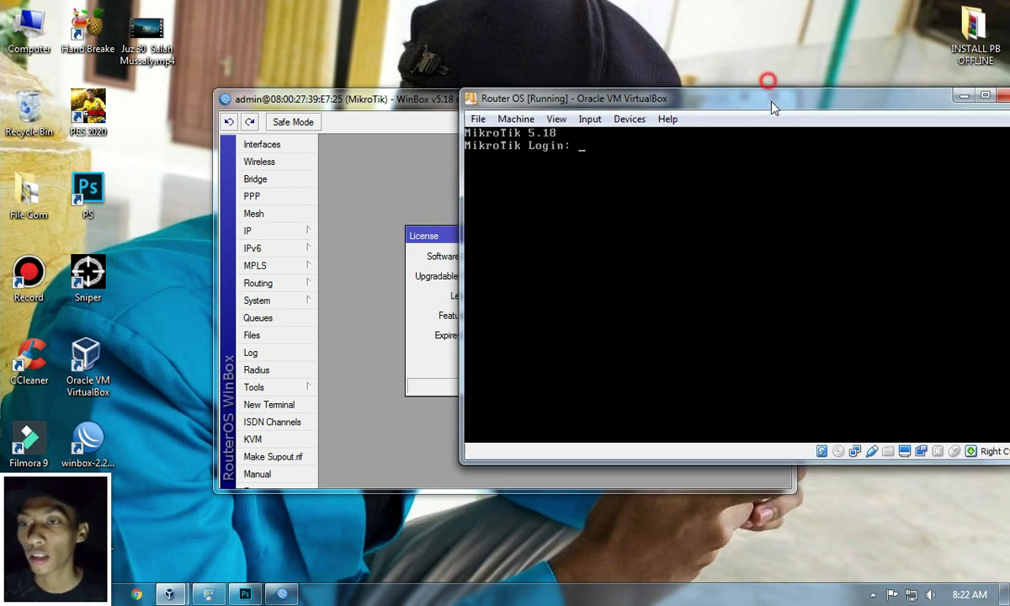
pyautogui.moveTo(379, 98); pyautogui.dragTo(379, 86)
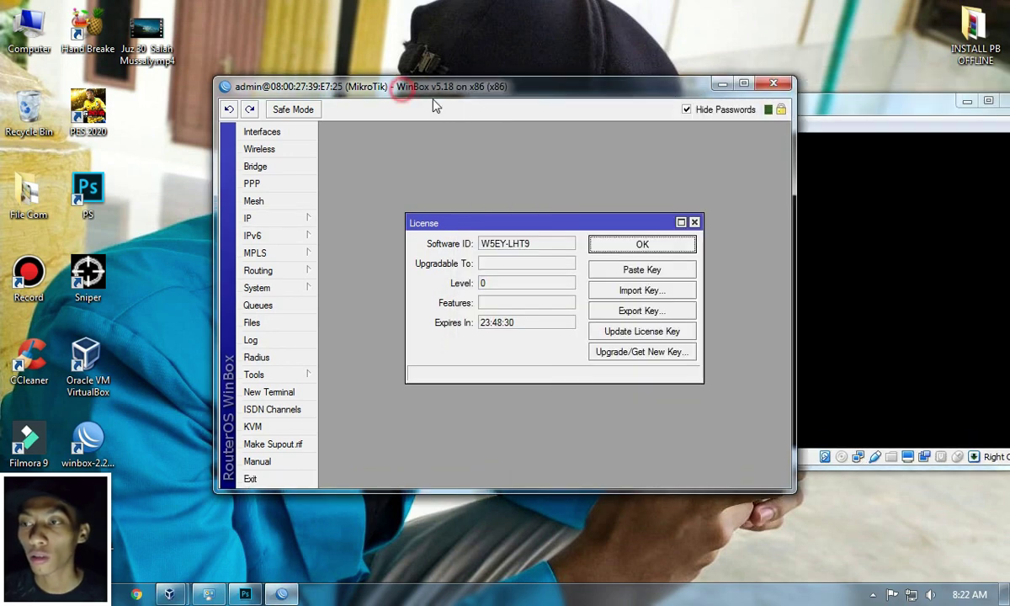
pyautogui.click(777, 84)
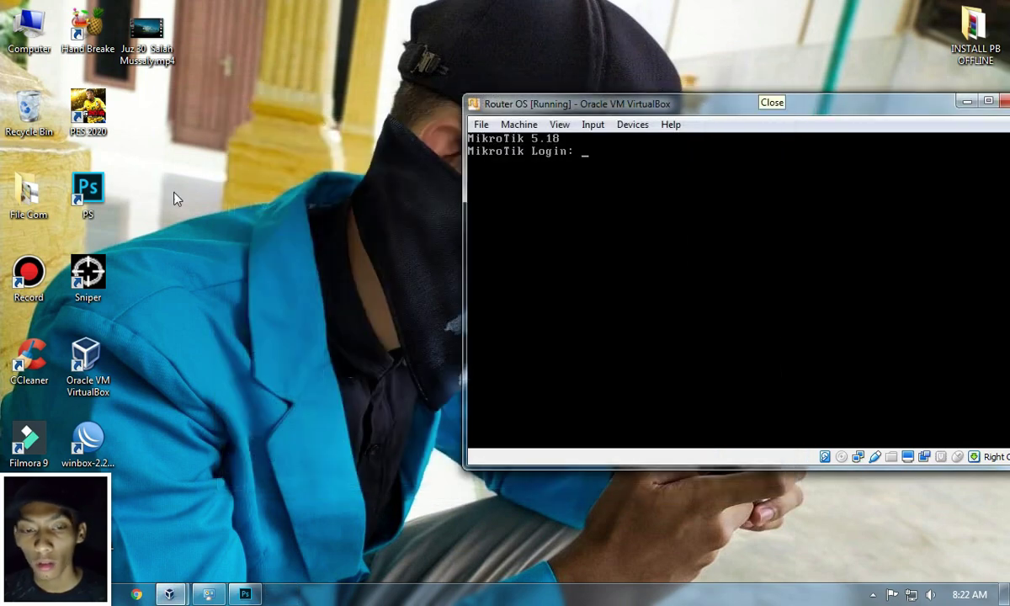
# Step: Reconnect WinBox to the licensed router as admin and maximize its session window
pyautogui.doubleClick(90, 425)
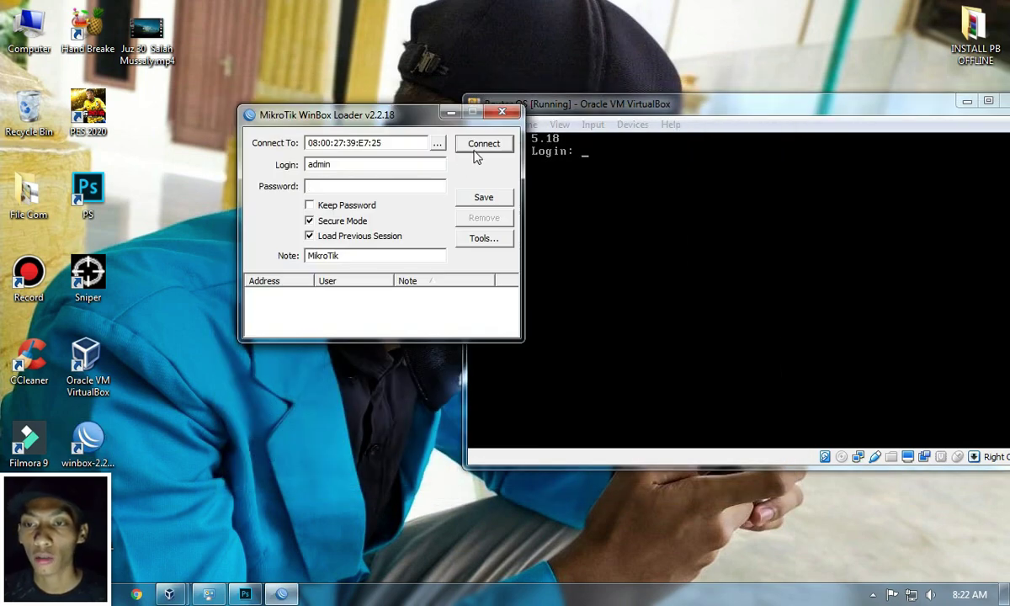
pyautogui.click(349, 184)
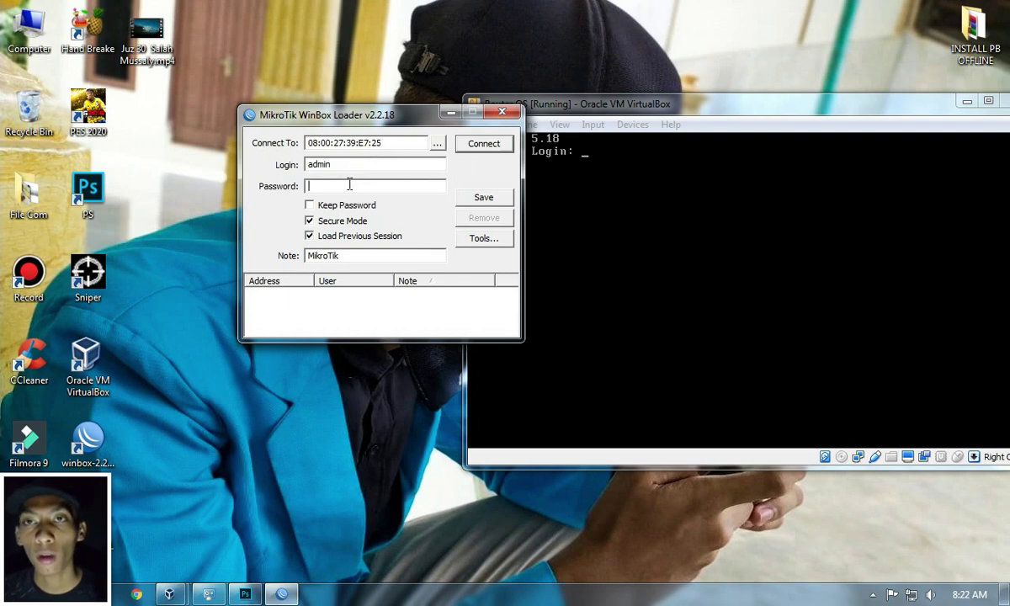
pyautogui.doubleClick(320, 164)
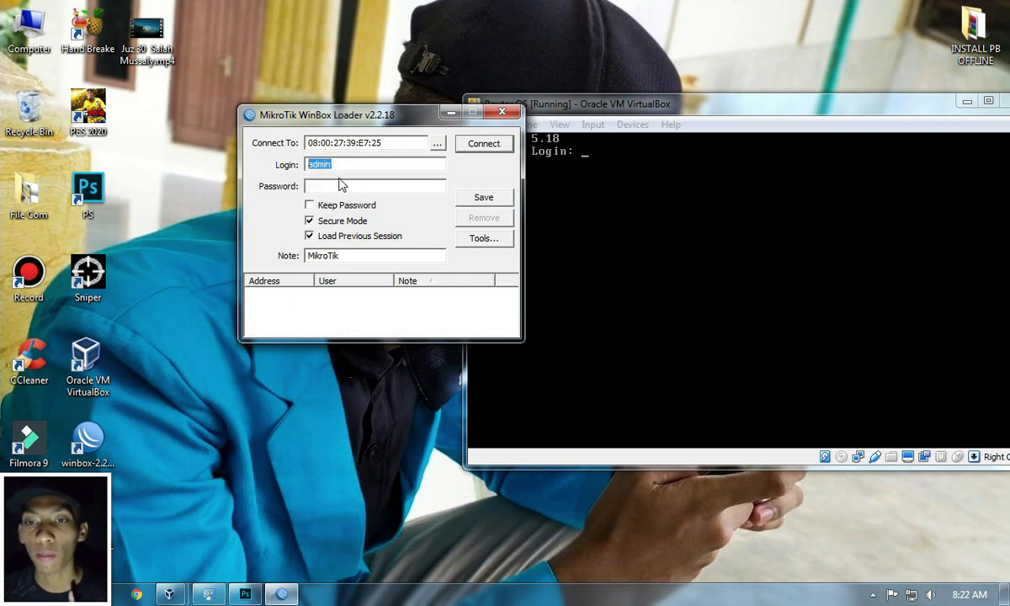
pyautogui.click(327, 170)
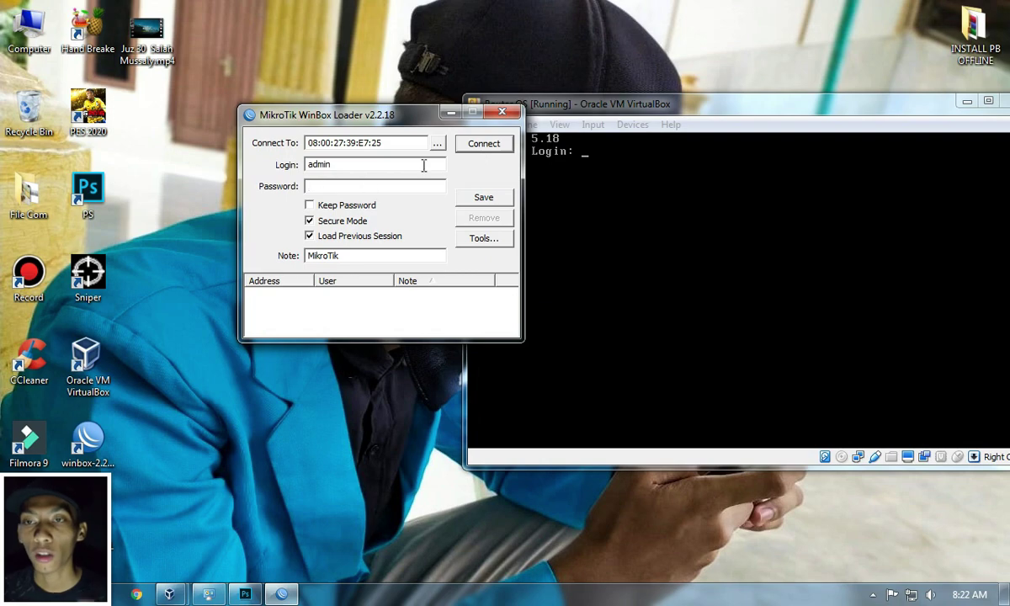
pyautogui.click(484, 144)
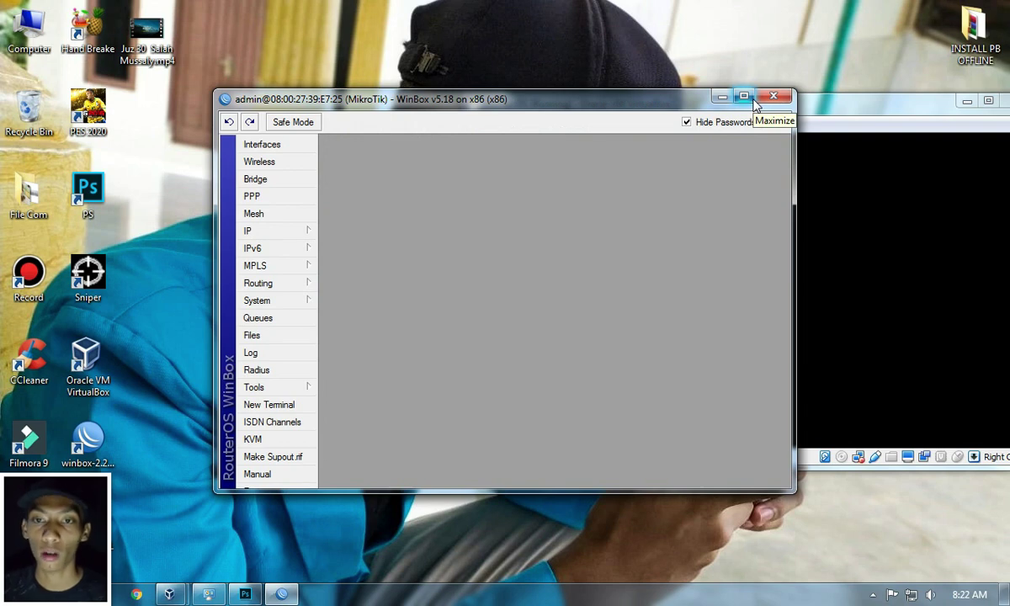
pyautogui.click(747, 102)
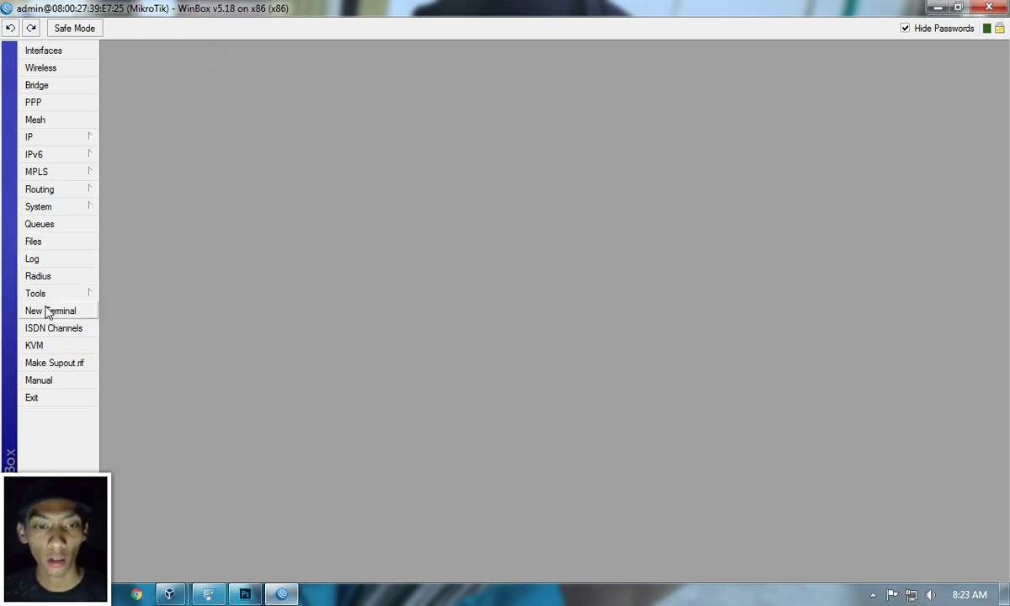
# Step: Set a new admin password under System > Password and apply it
pyautogui.click(74, 209)
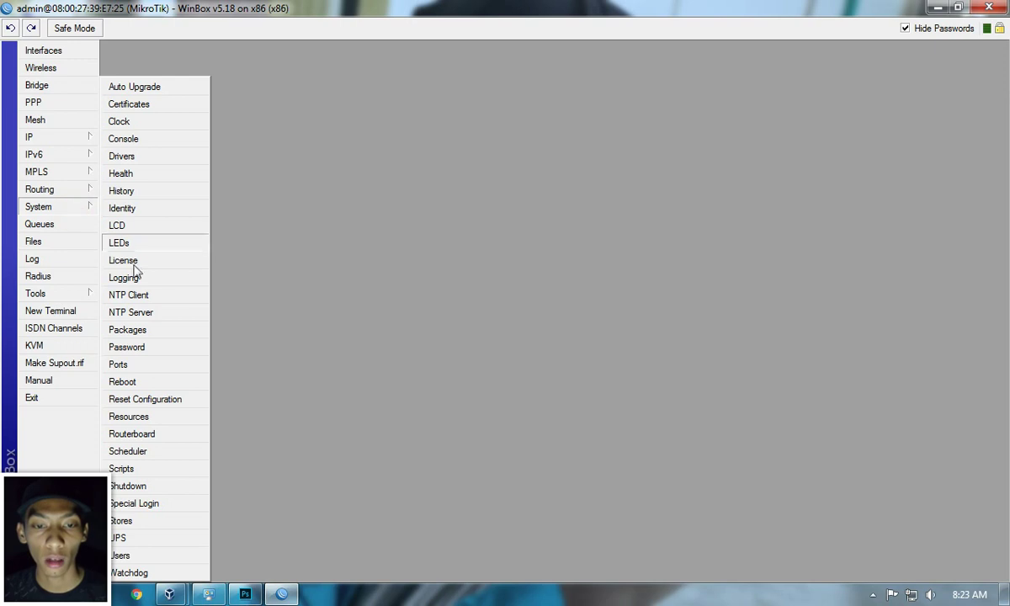
pyautogui.click(141, 347)
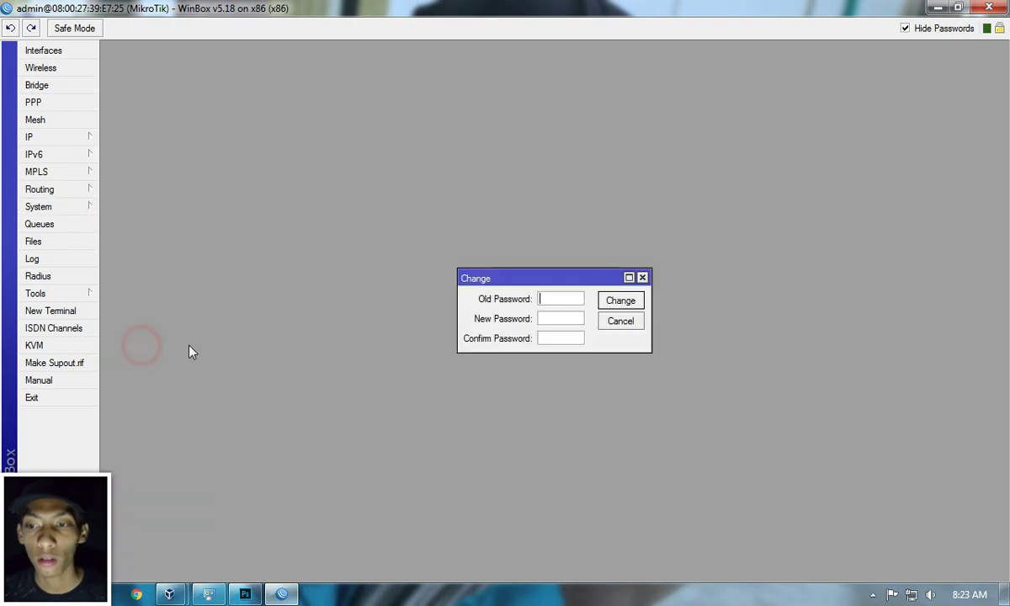
pyautogui.click(557, 320)
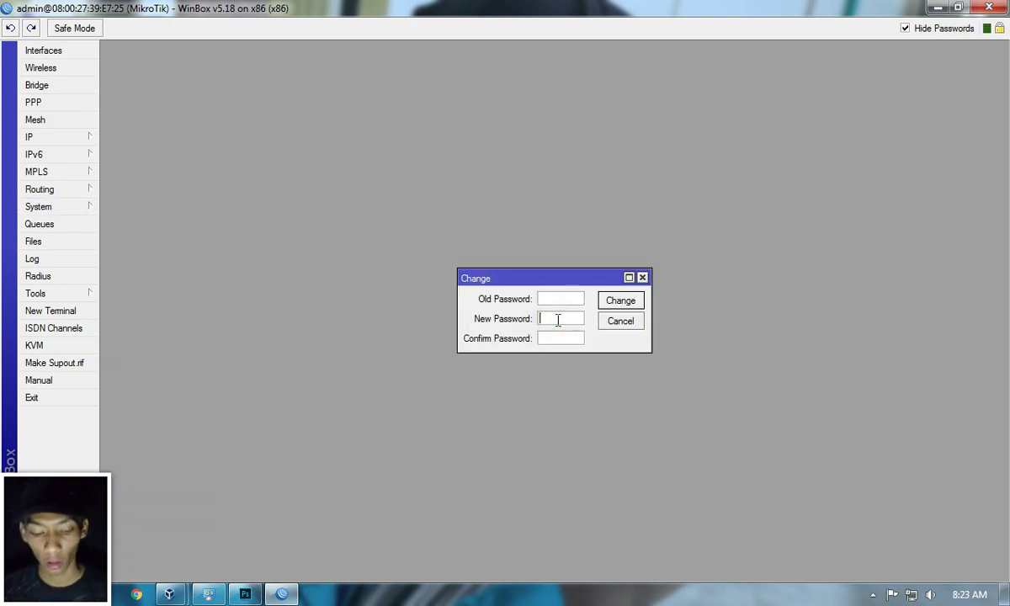
pyautogui.click(570, 336)
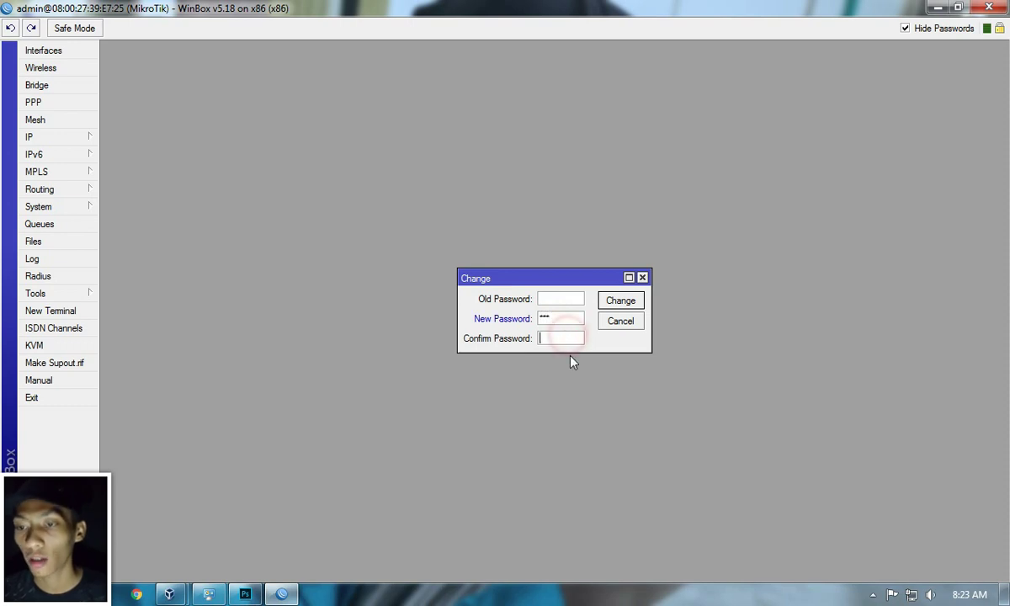
pyautogui.write('123')
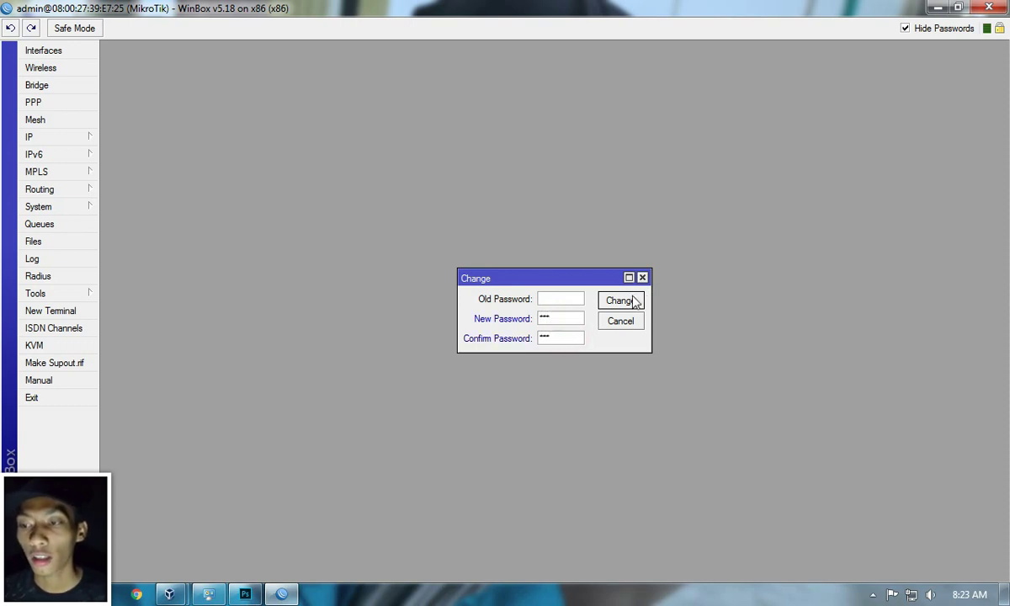
pyautogui.click(632, 304)
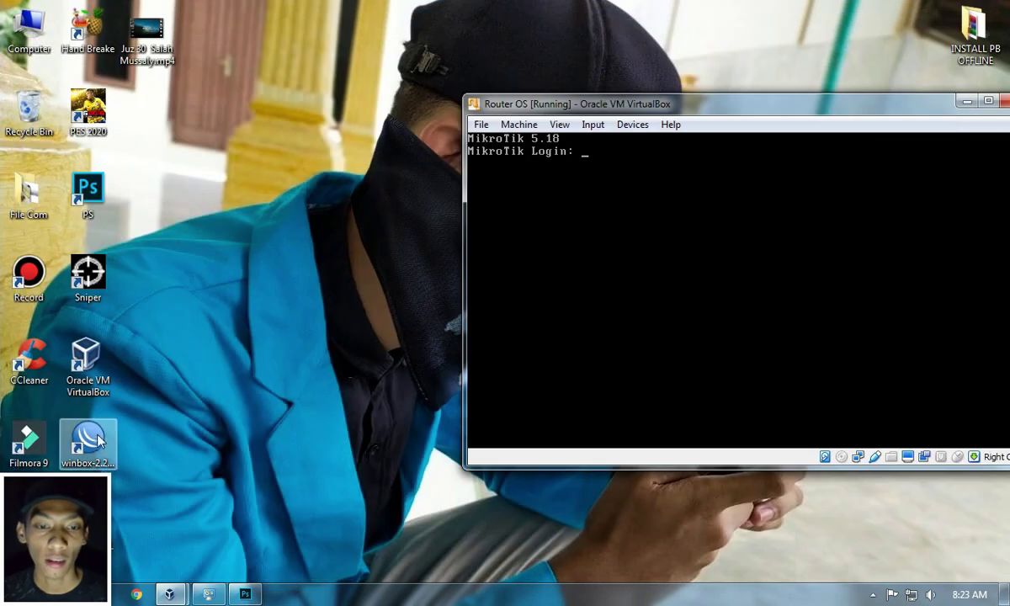
# Step: Relaunch WinBox, dismiss the wrong-password error, and log in again with the new password
pyautogui.doubleClick(98, 439)
pyautogui.click(497, 149)
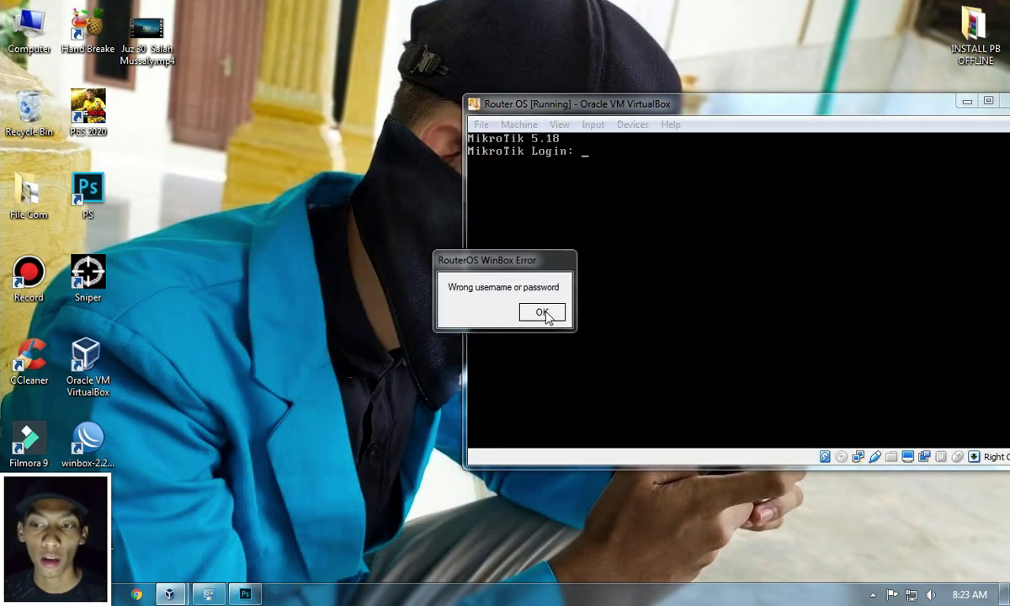
pyautogui.click(543, 313)
pyautogui.doubleClick(89, 438)
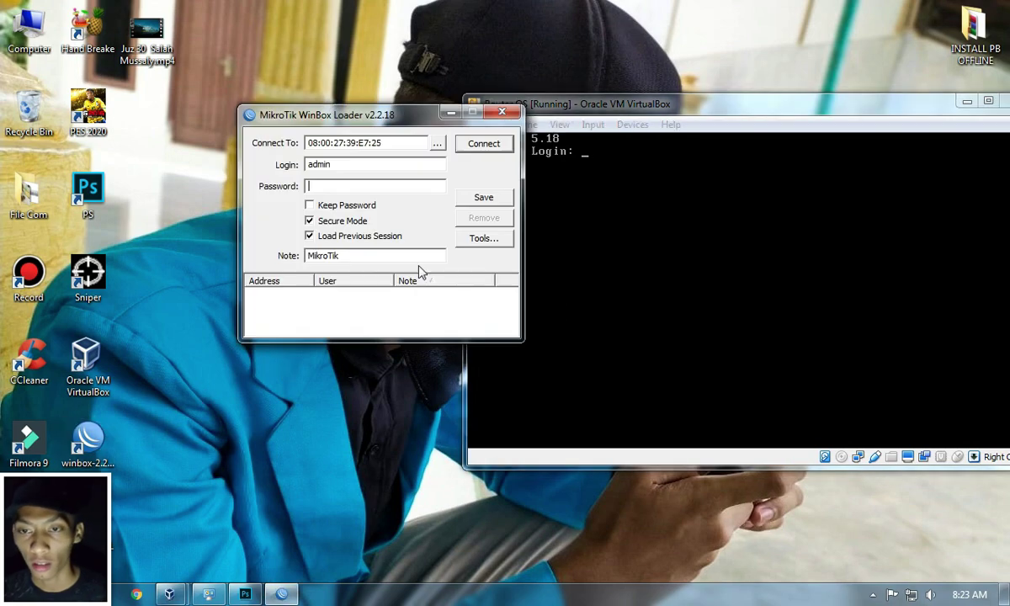
pyautogui.click(497, 147)
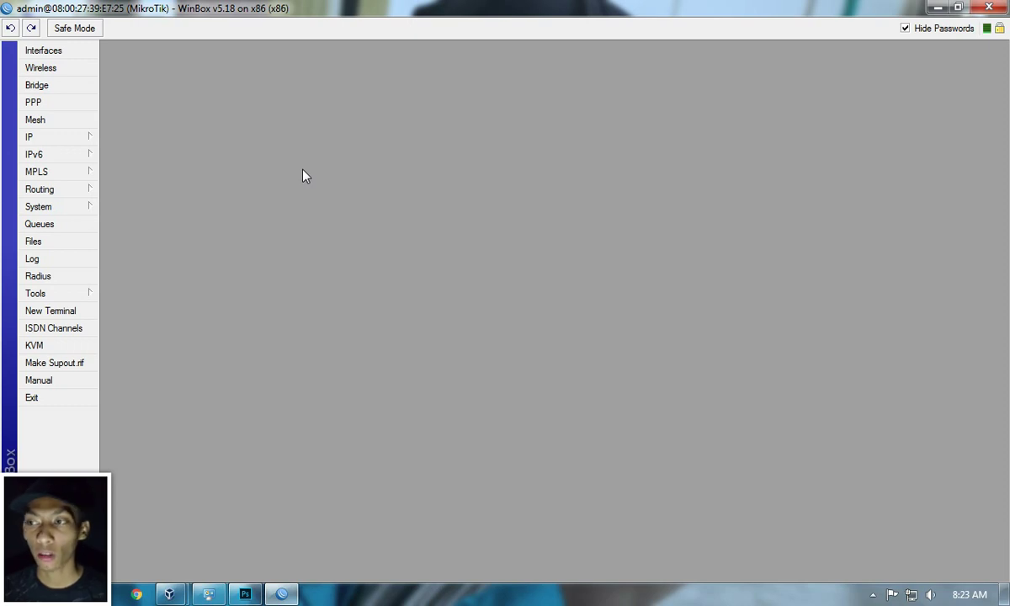
pyautogui.click(244, 594)
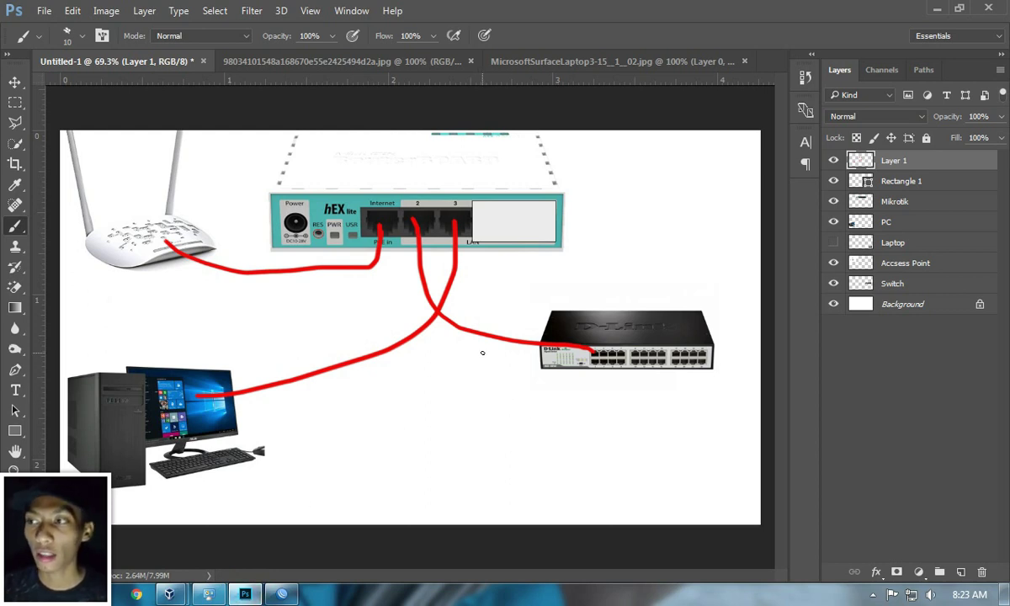
pyautogui.click(939, 8)
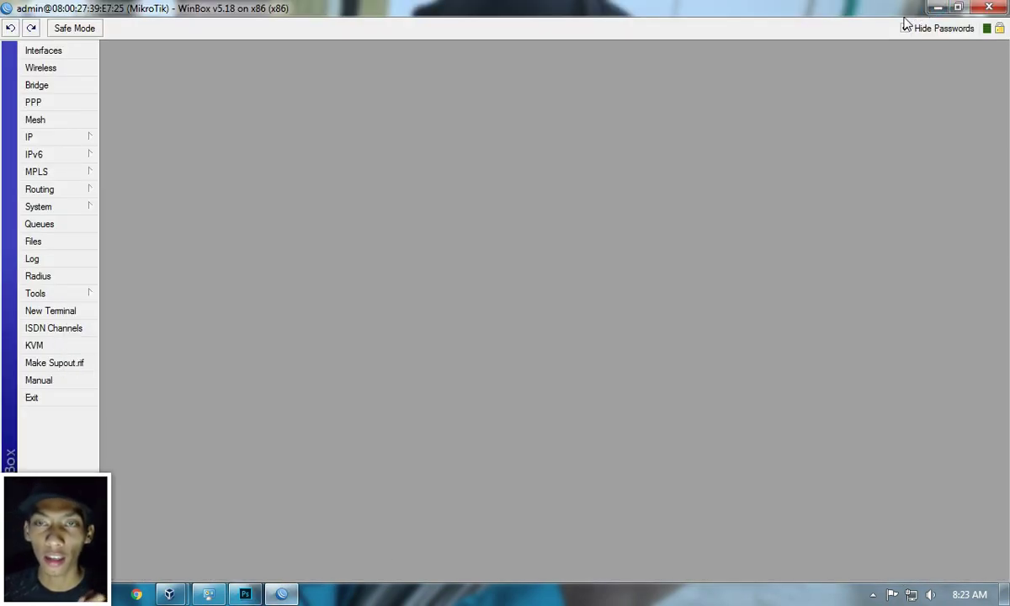
# Step: Rename the ether1 interface to NET
pyautogui.click(71, 54)
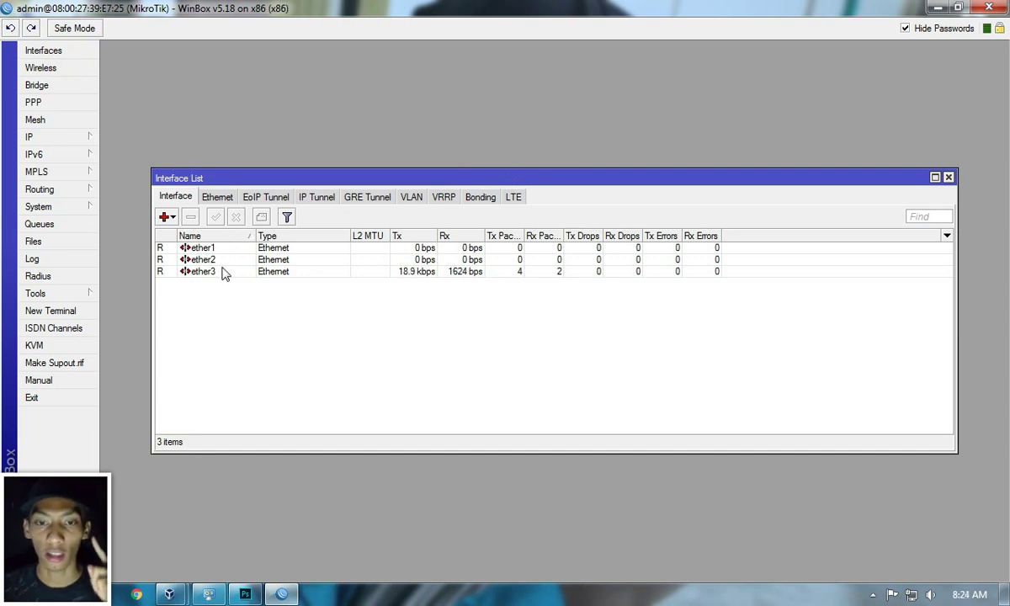
pyautogui.doubleClick(202, 248)
pyautogui.doubleClick(461, 200)
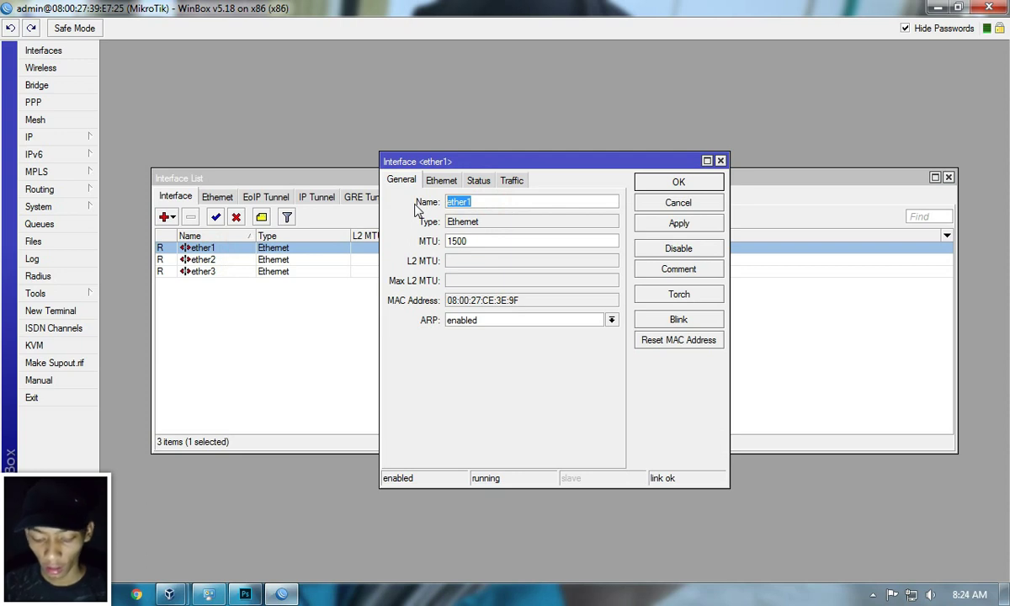
pyautogui.write('NET')
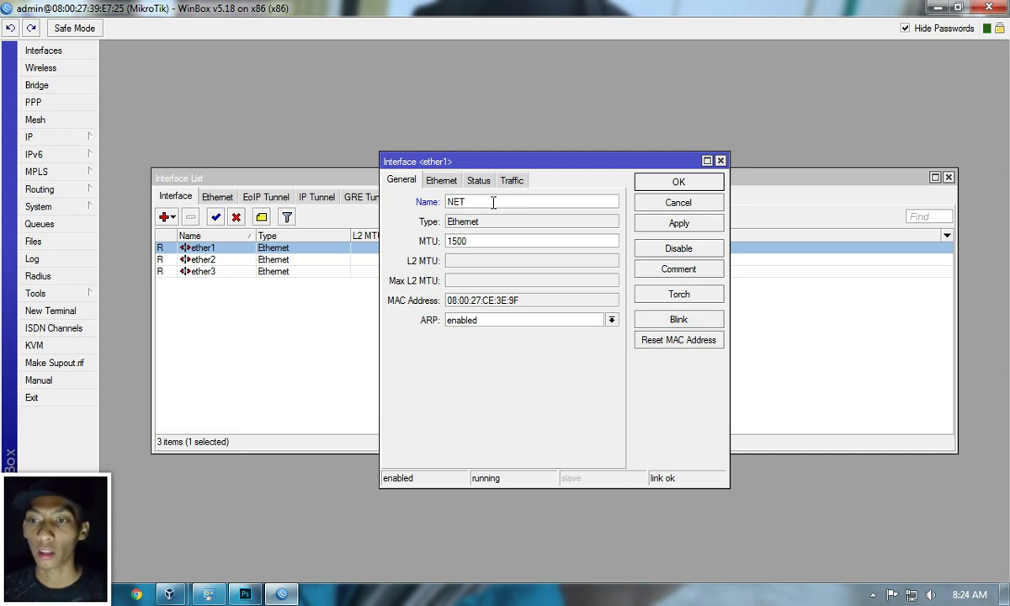
pyautogui.click(669, 182)
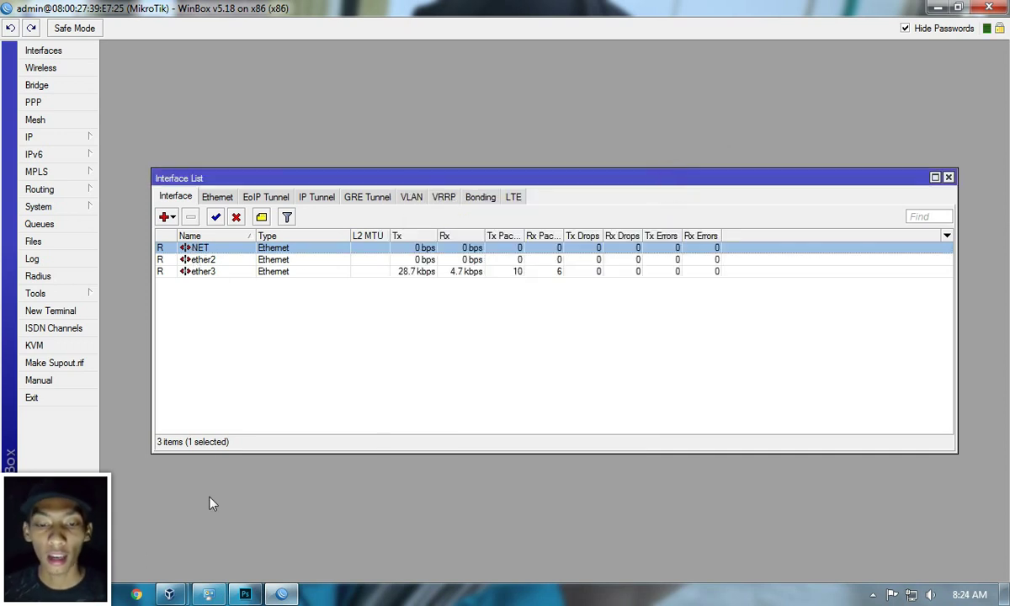
# Step: After checking the network diagram, rename the ether2 interface to LAN
pyautogui.click(245, 594)
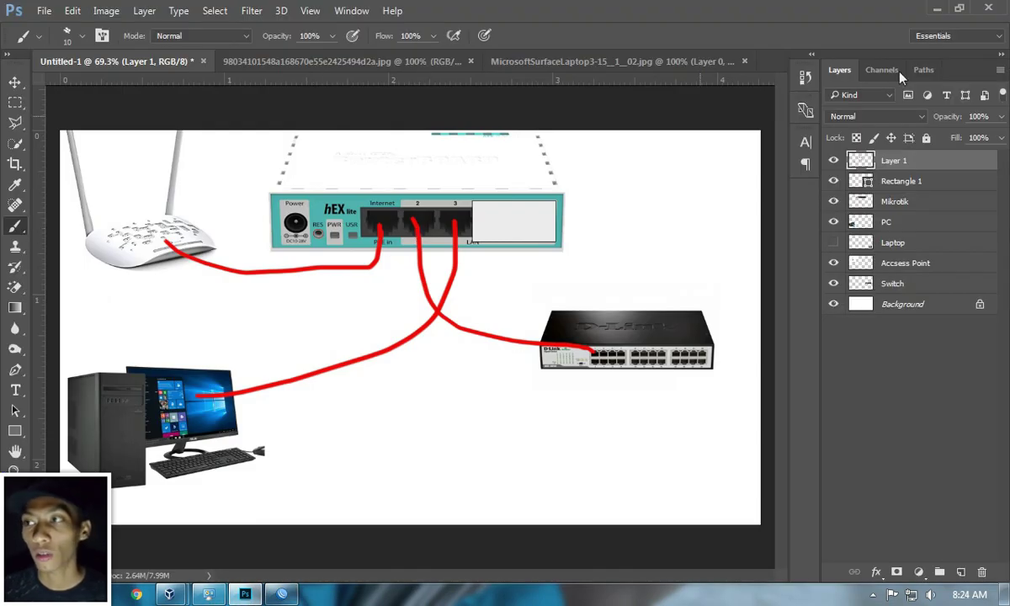
pyautogui.click(937, 8)
pyautogui.click(201, 260)
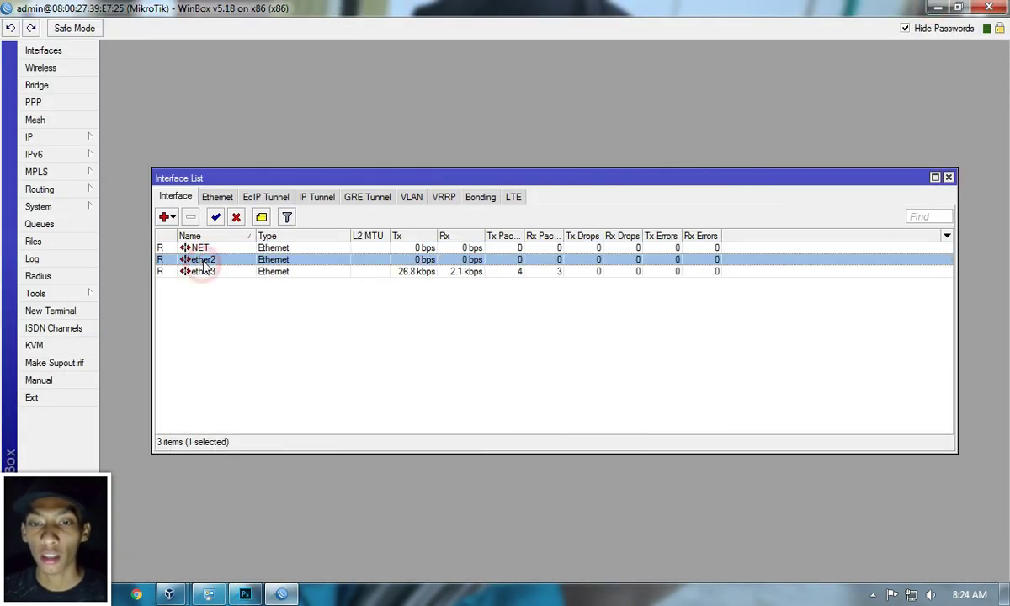
pyautogui.doubleClick(202, 260)
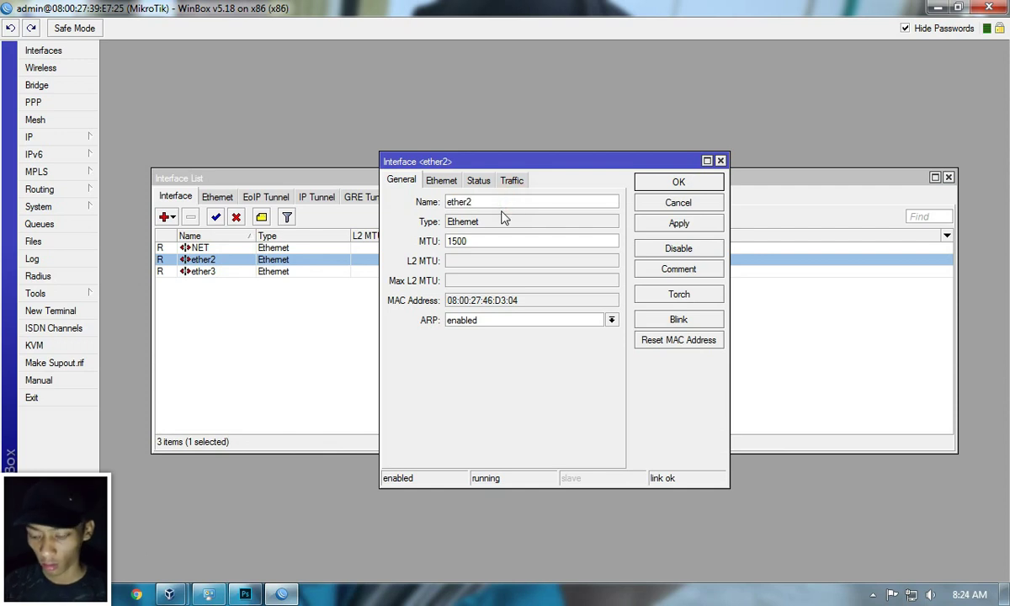
pyautogui.press('BackSpace')
pyautogui.press('BackSpace')
pyautogui.press('BackSpace')
pyautogui.press('BackSpace')
pyautogui.press('BackSpace')
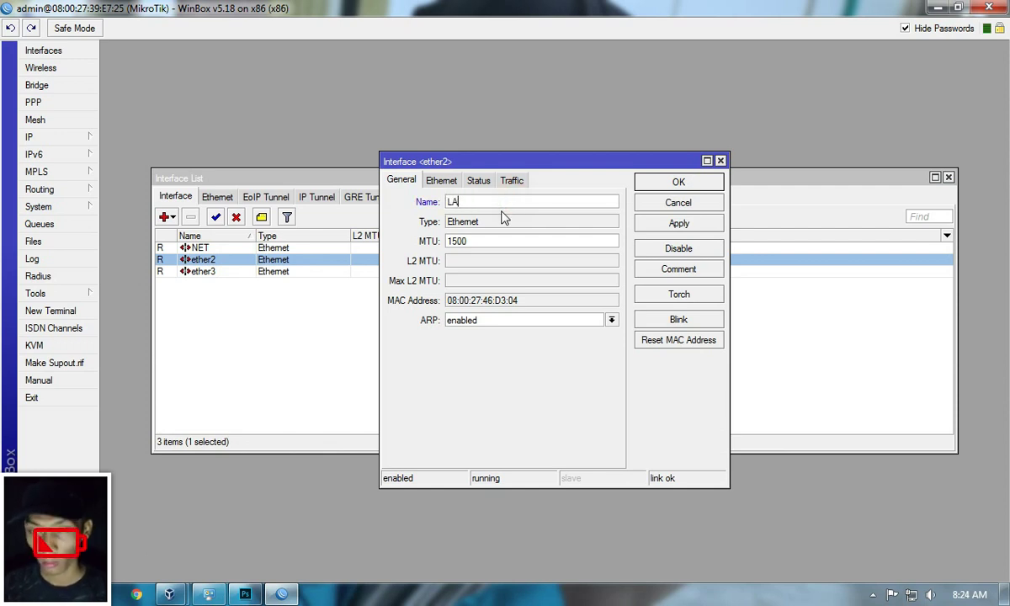
pyautogui.click(650, 180)
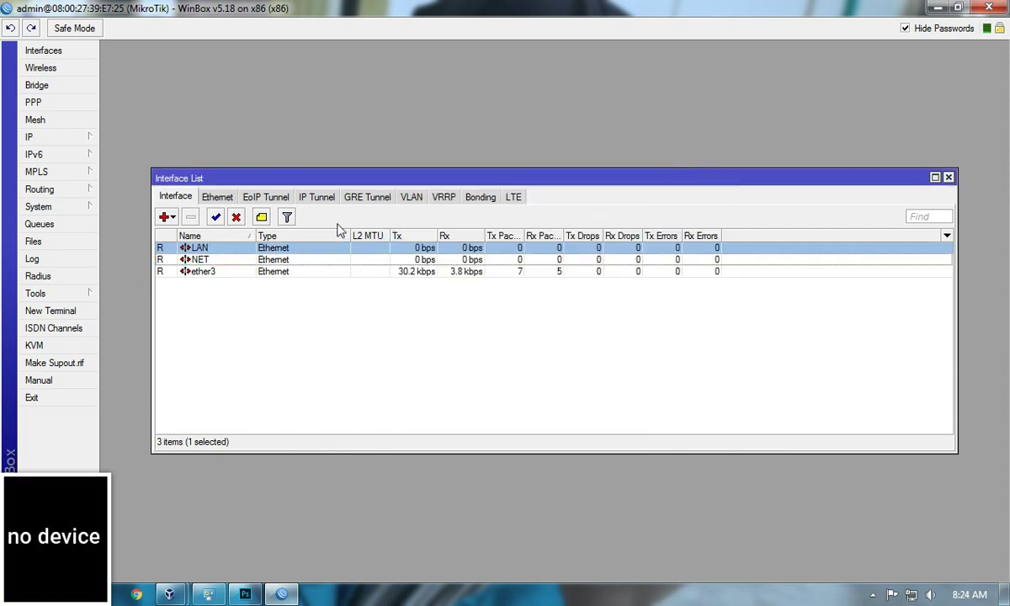
# Step: Review the ether3, NET and LAN entries in the interface list
pyautogui.click(208, 273)
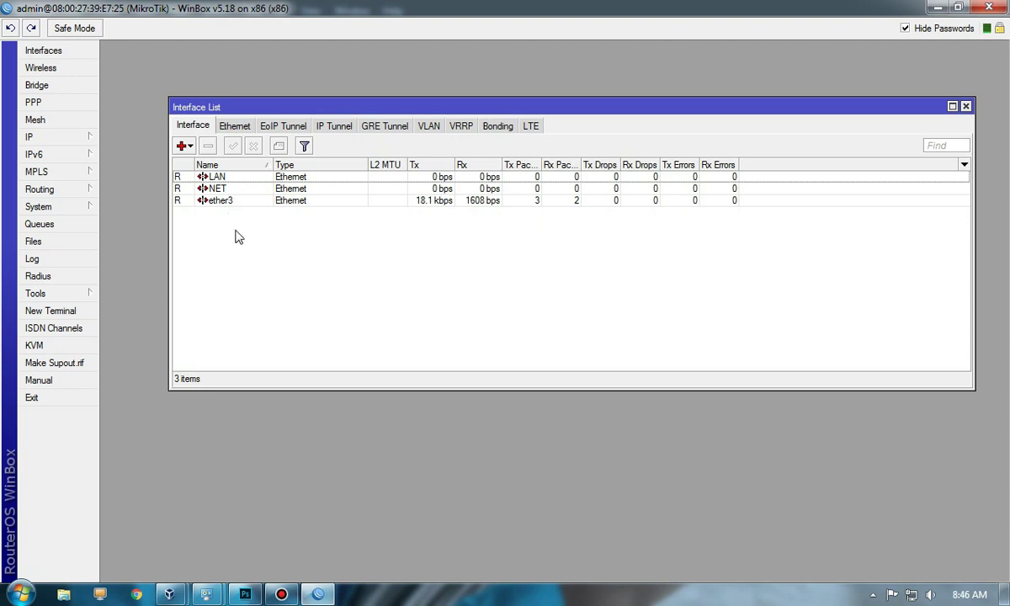
pyautogui.click(221, 189)
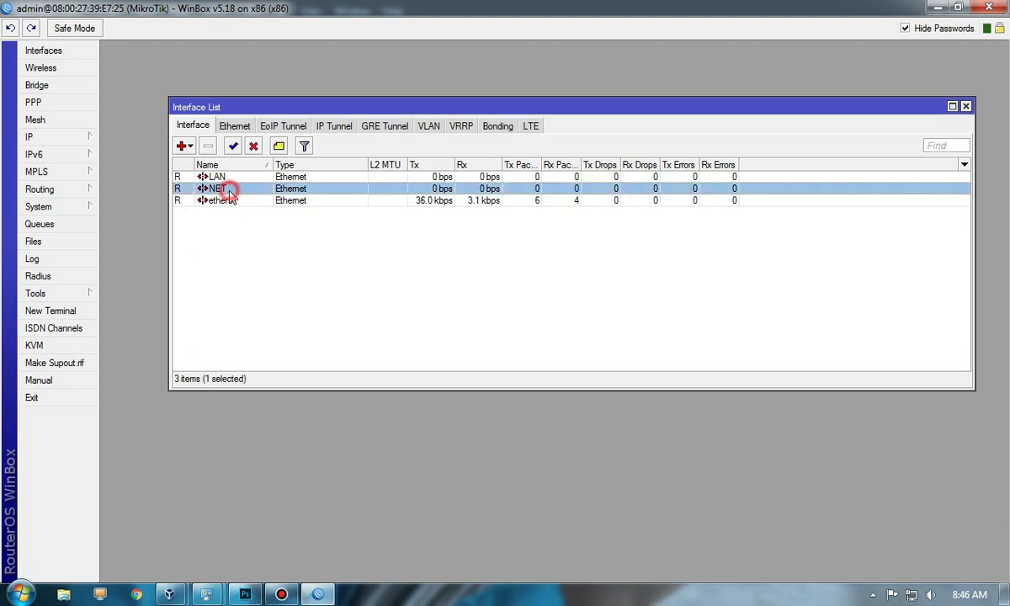
pyautogui.click(218, 177)
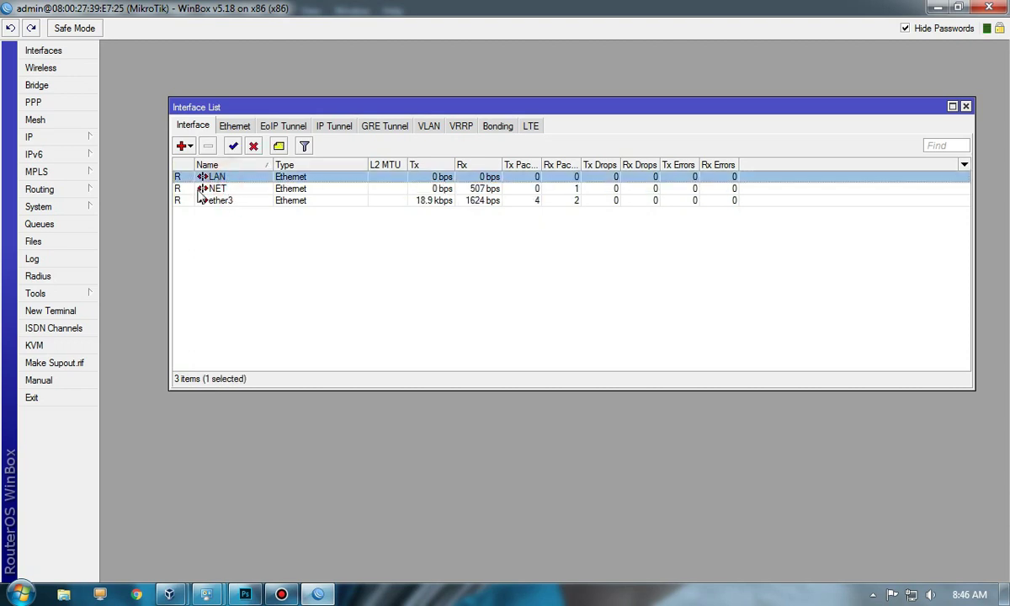
pyautogui.click(257, 286)
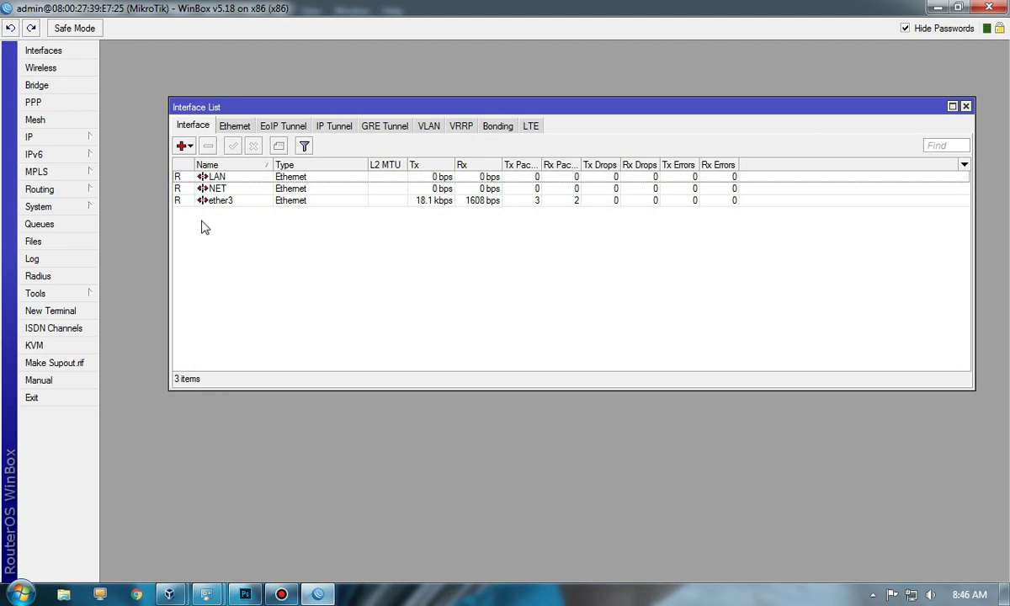
# Step: Add a DHCP client on NET and widen the IP Address column to show 192.168.42.92/24
pyautogui.click(62, 133)
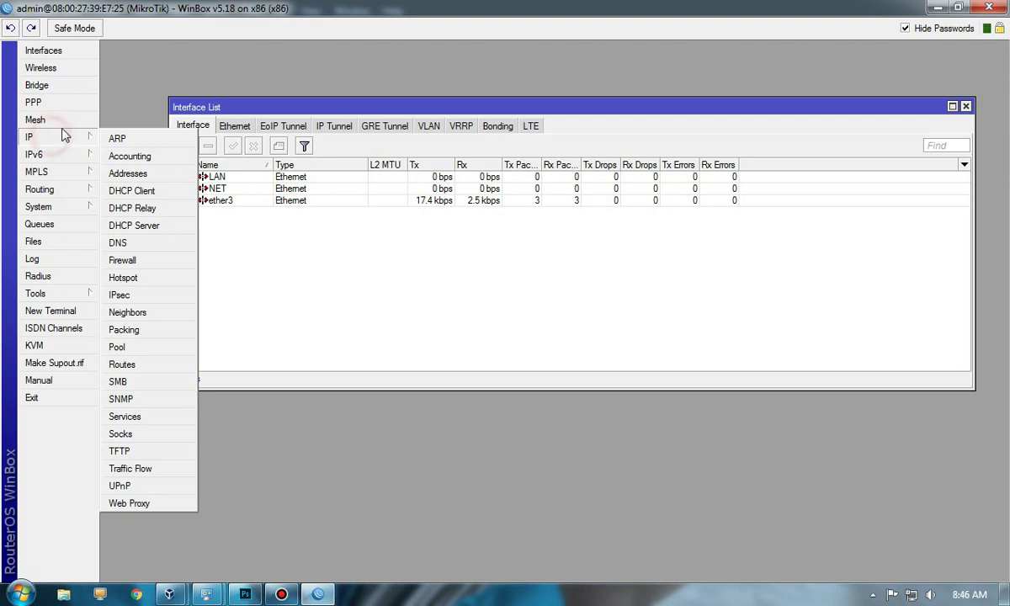
pyautogui.click(141, 192)
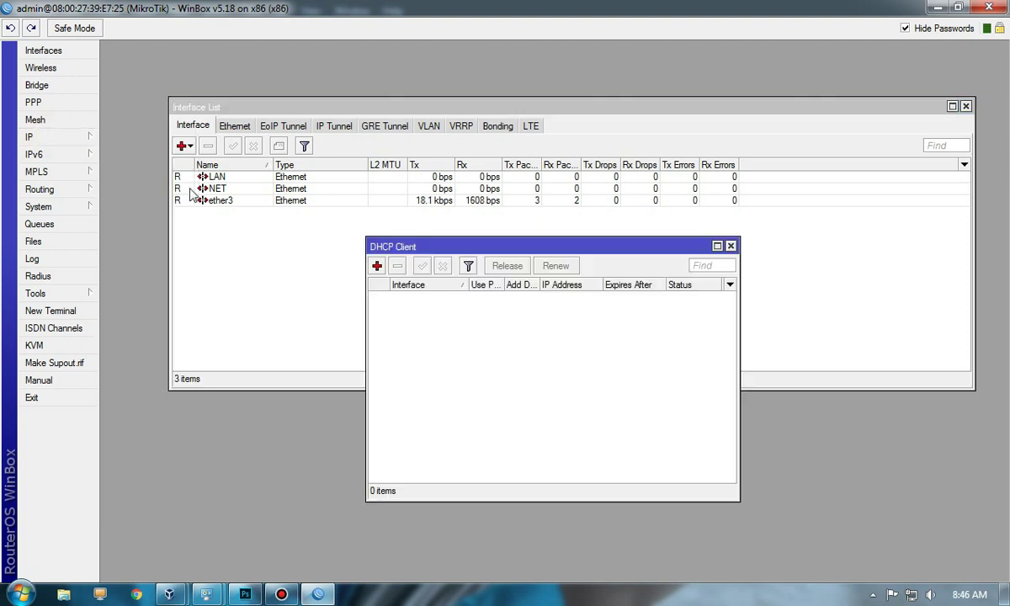
pyautogui.click(377, 267)
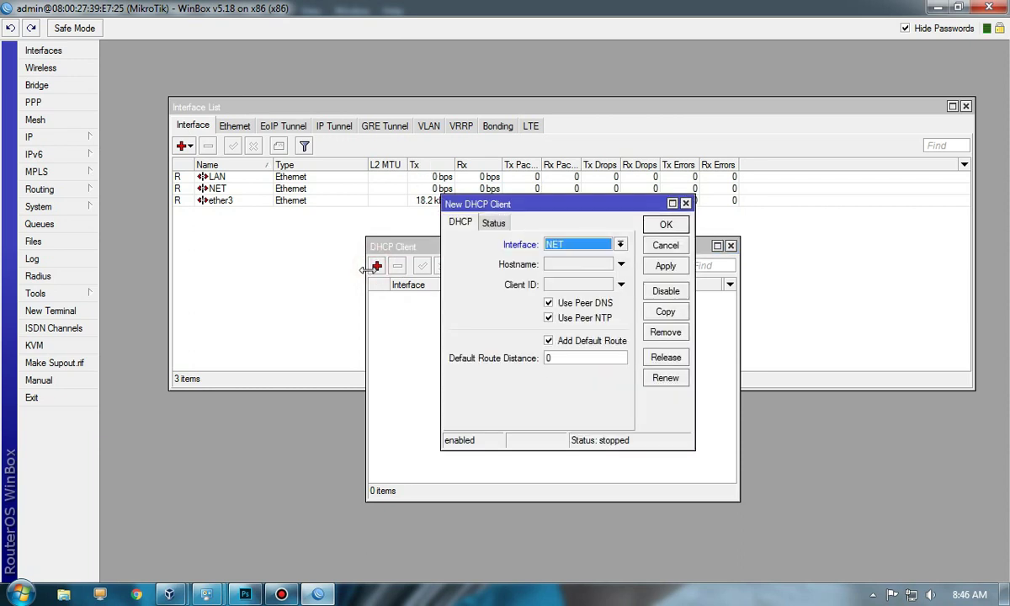
pyautogui.click(620, 244)
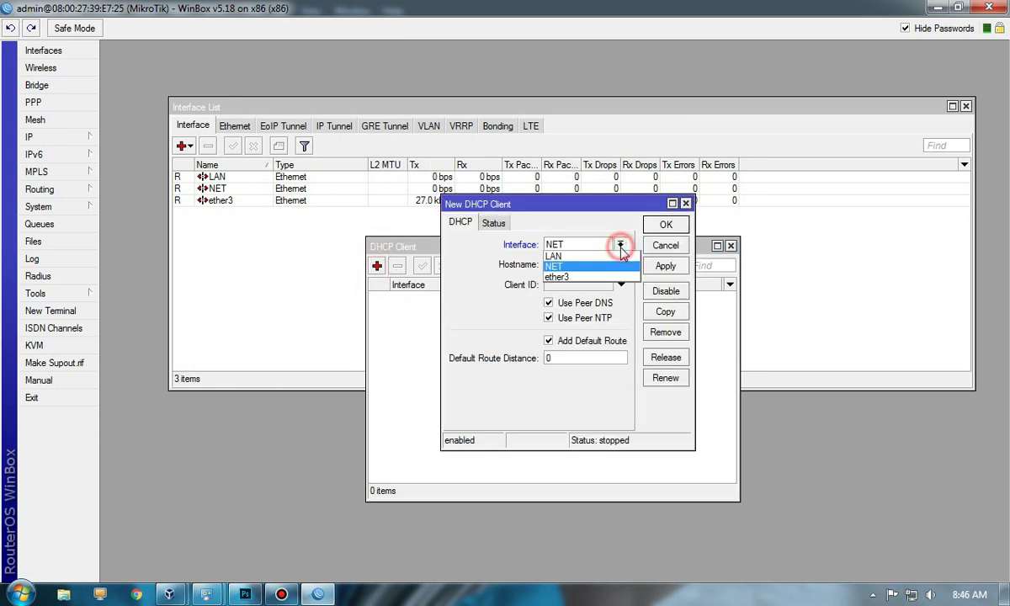
pyautogui.click(571, 266)
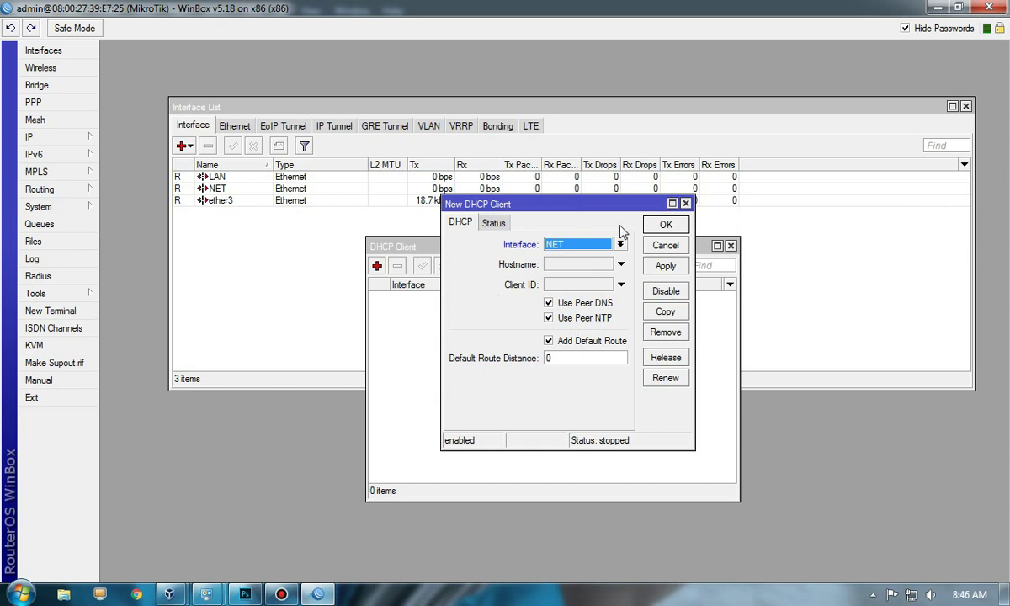
pyautogui.click(664, 224)
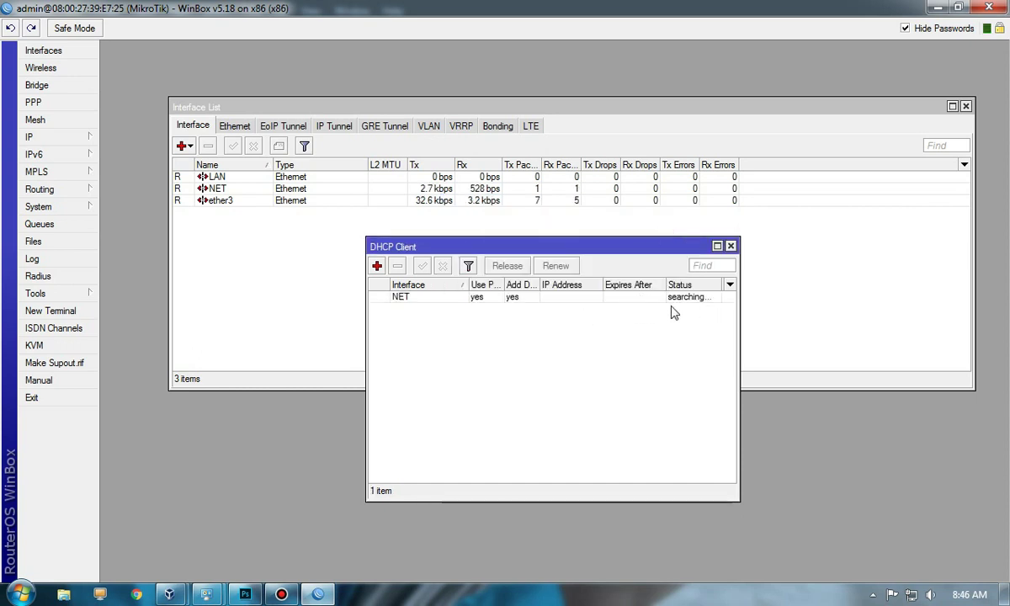
pyautogui.doubleClick(601, 285)
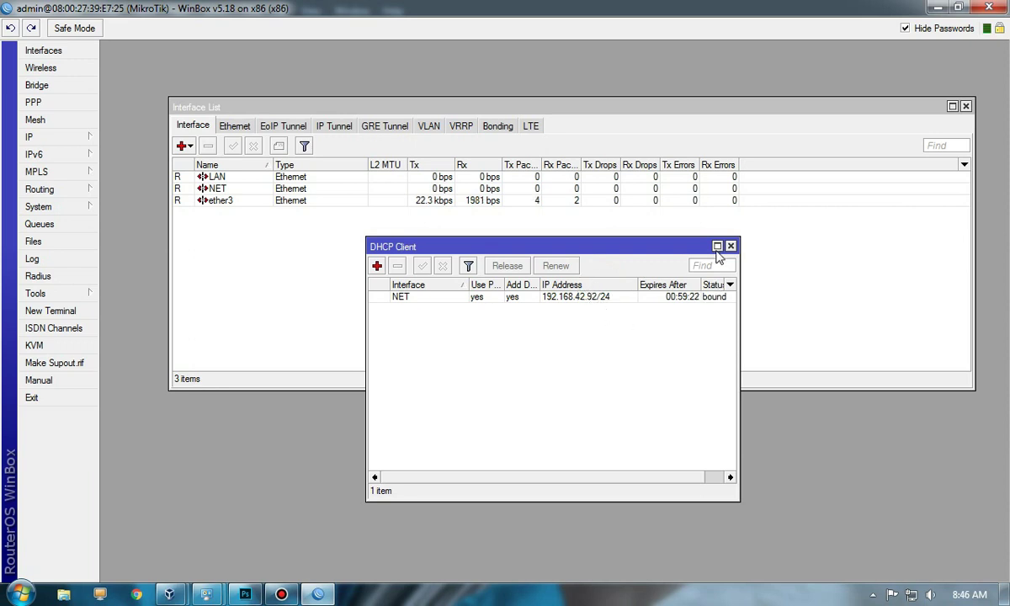
pyautogui.click(81, 138)
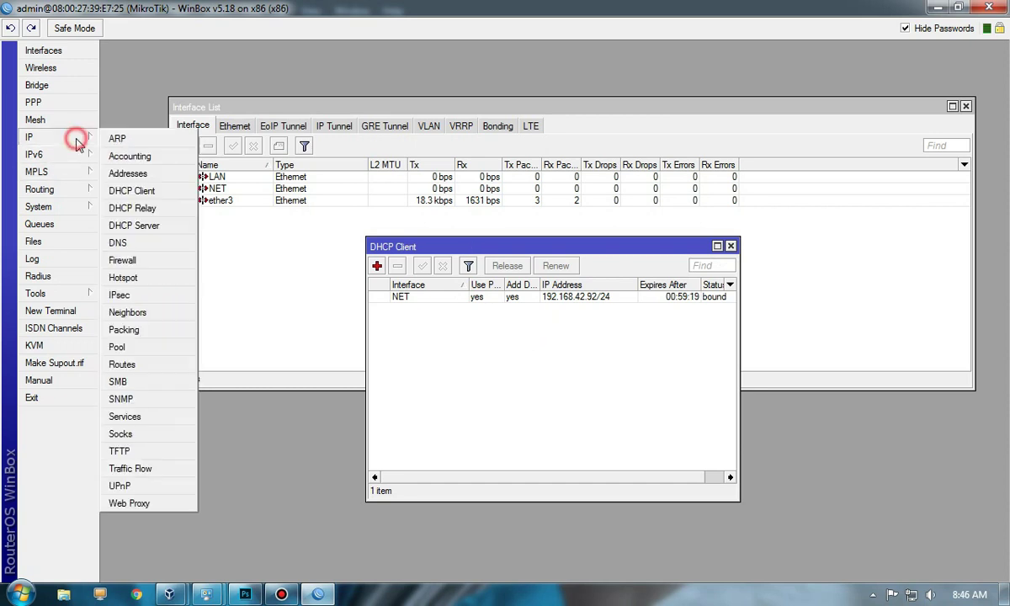
# Step: Add address 192.168.10.10/24 on the LAN interface, then bring the Photoshop diagram forward
pyautogui.click(128, 174)
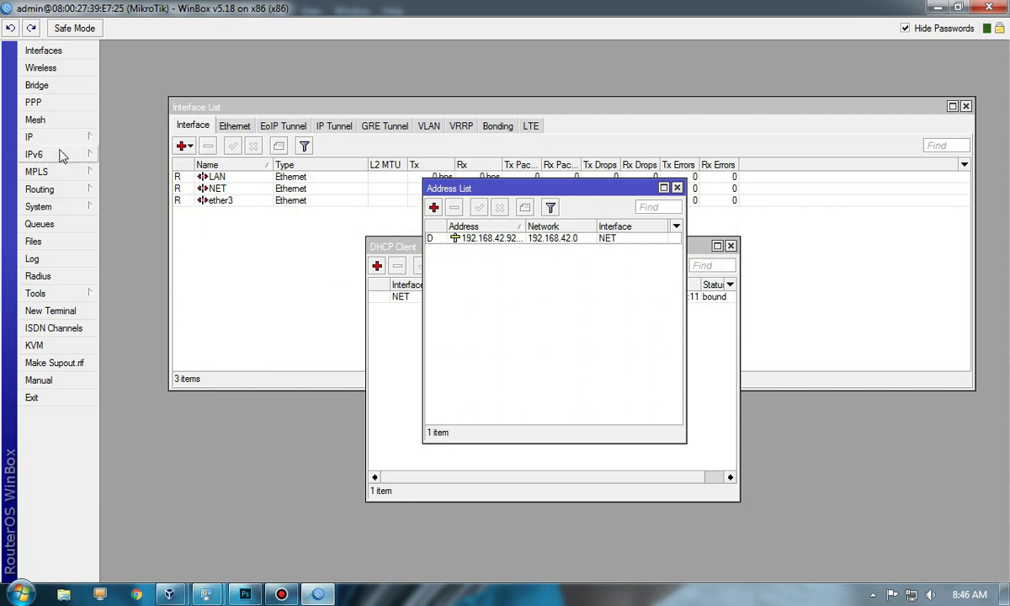
pyautogui.click(434, 208)
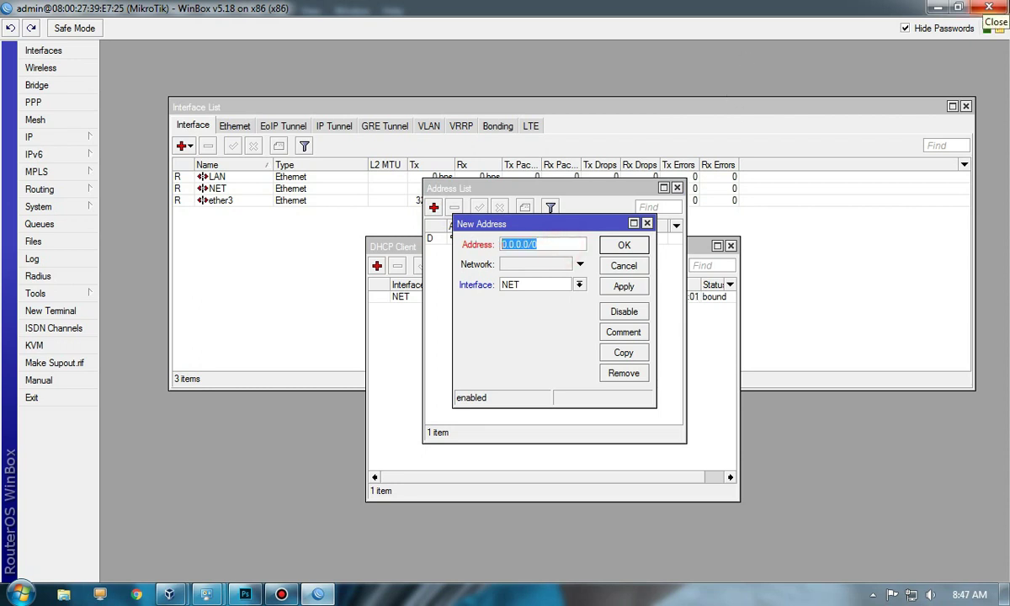
pyautogui.write('192')
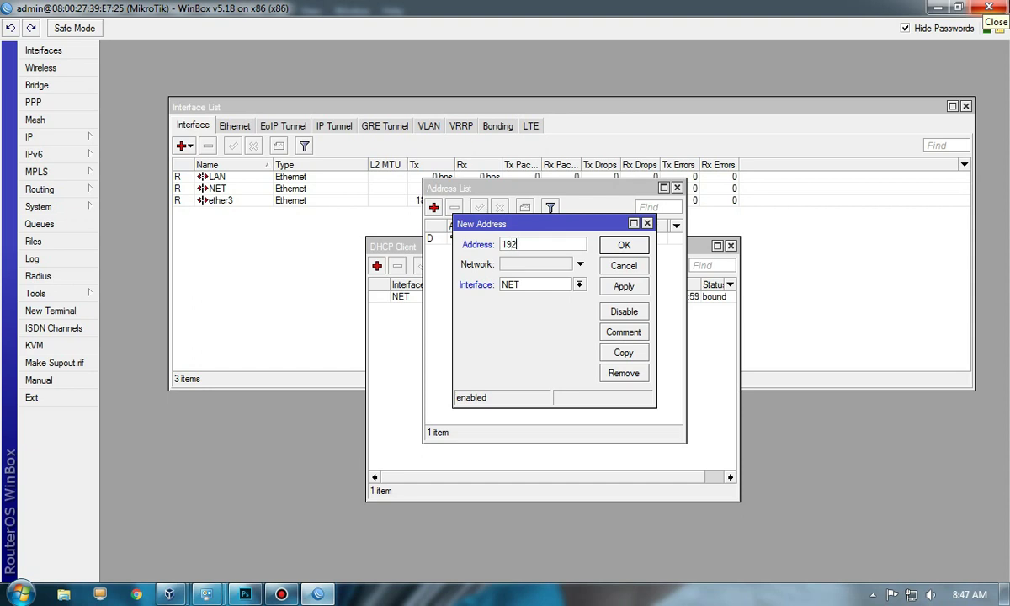
pyautogui.write('.168.10.10')
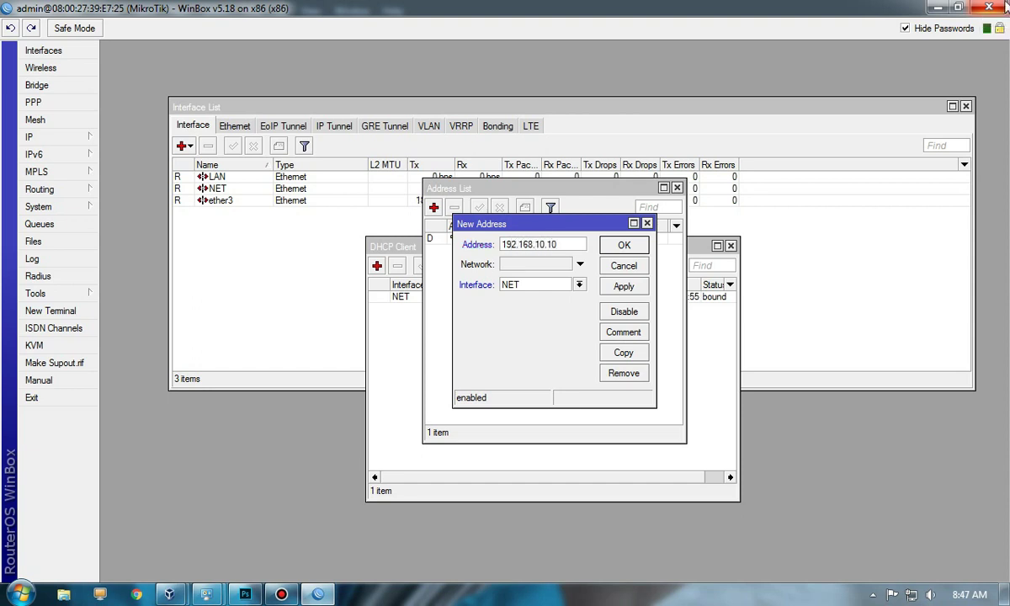
pyautogui.write('/24')
pyautogui.click(580, 284)
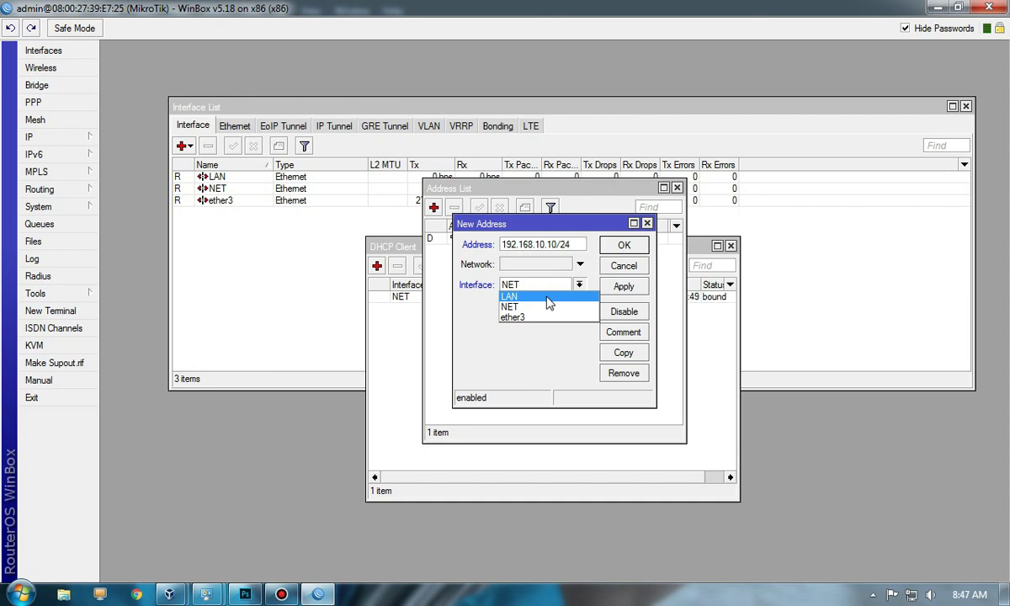
pyautogui.click(546, 297)
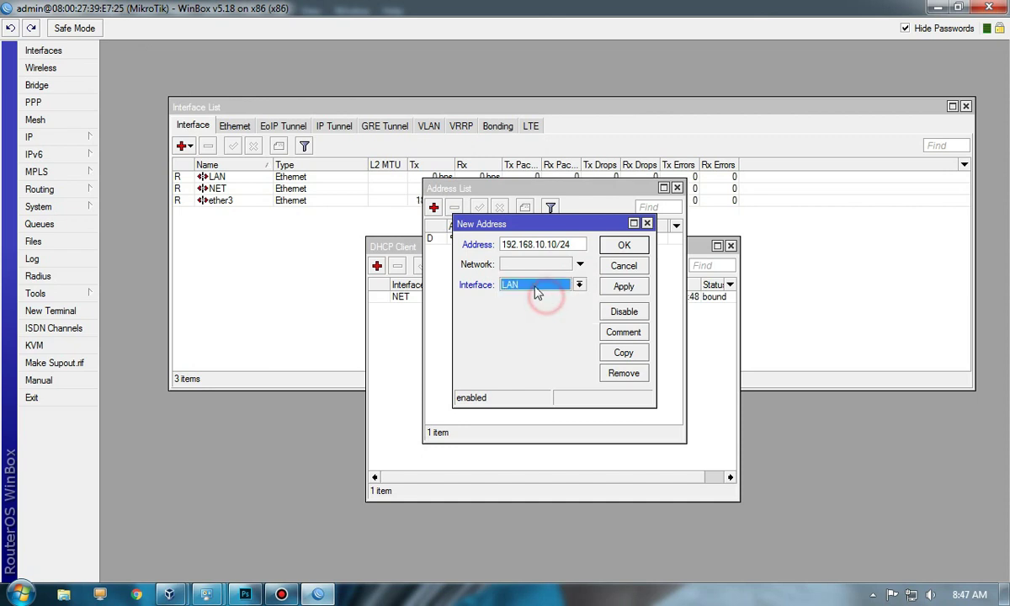
pyautogui.click(625, 245)
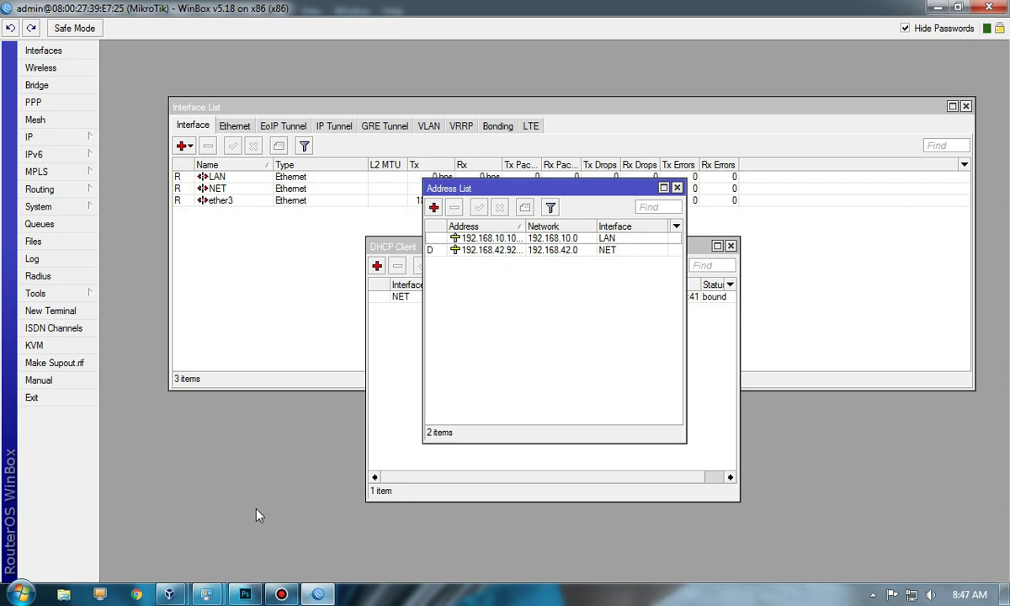
pyautogui.click(249, 596)
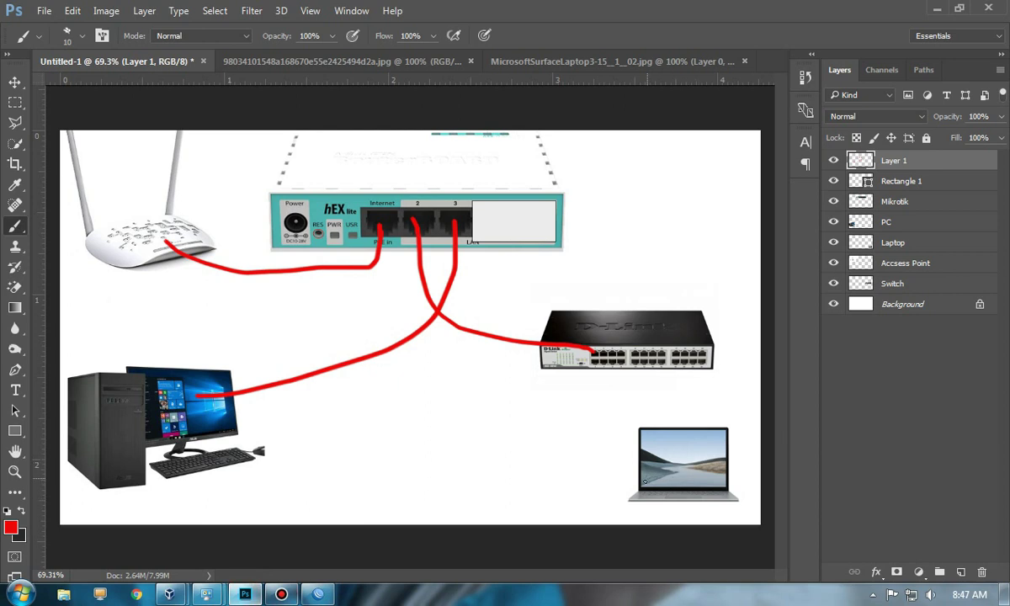
# Step: Draw a switch-to-laptop cable on the diagram, undo it, and return to WinBox
pyautogui.moveTo(646, 481); pyautogui.dragTo(613, 371)
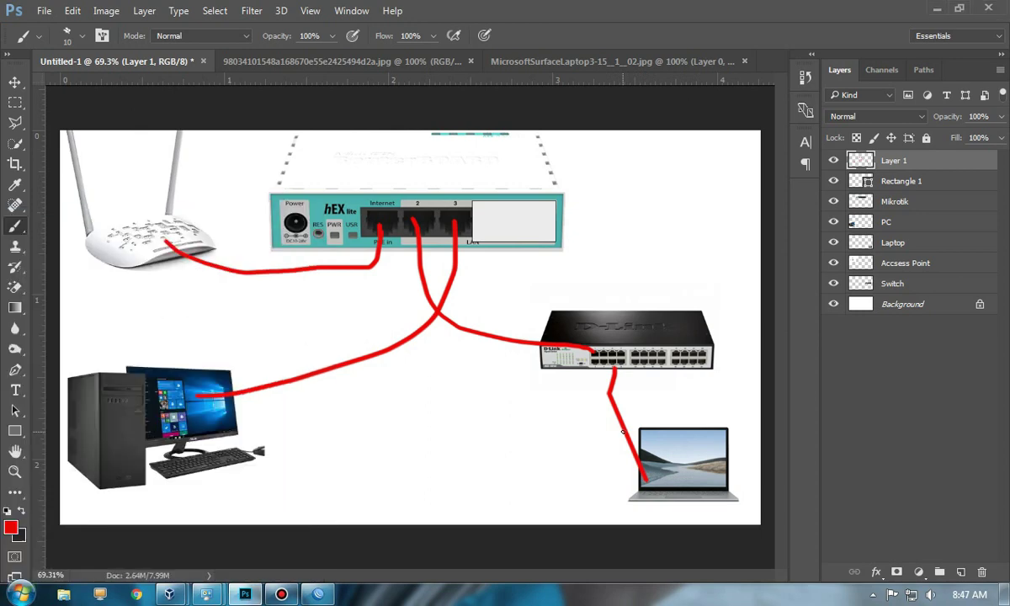
pyautogui.hotkey('ctrl', 'z')
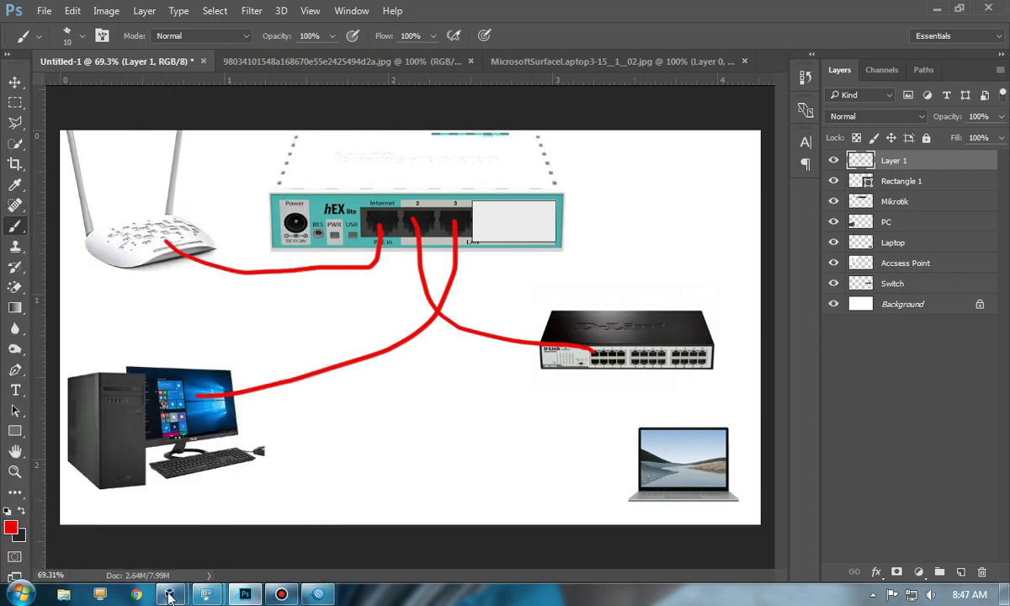
pyautogui.click(319, 594)
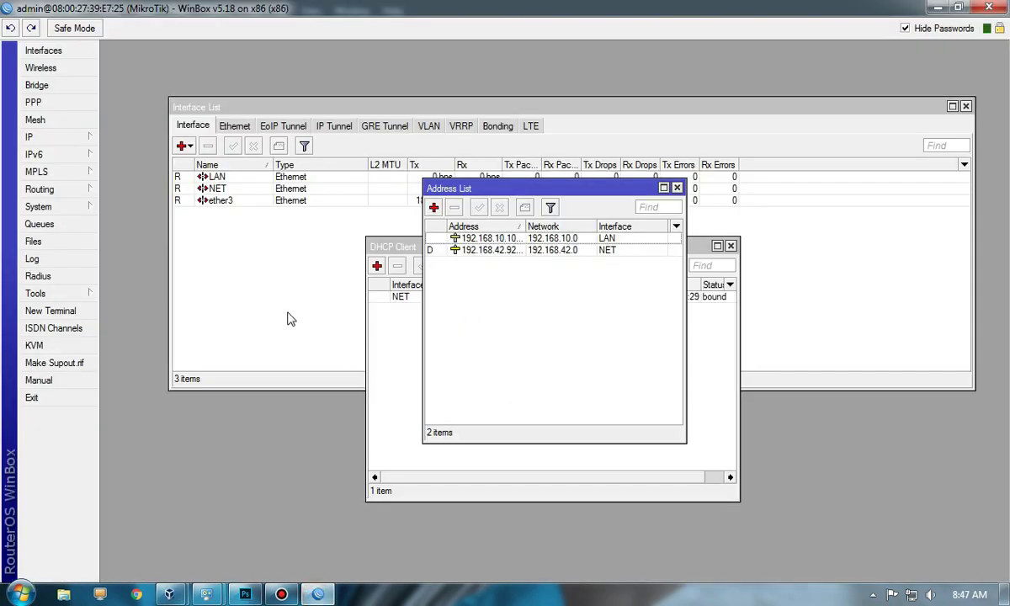
# Step: Start DHCP Setup on LAN, accepting address space 192.168.10.0 and gateway 192.168.10.10
pyautogui.click(59, 141)
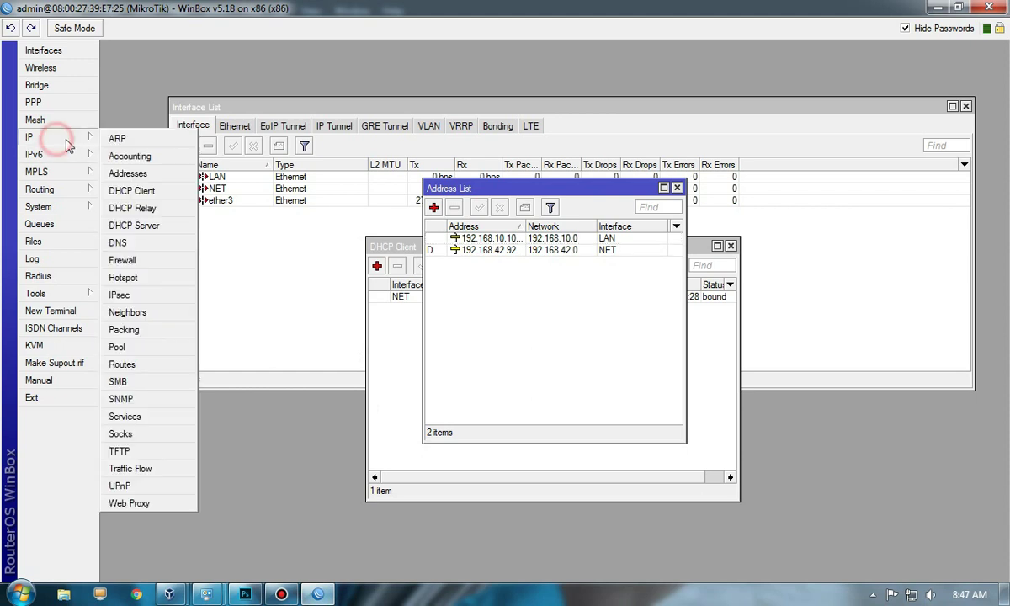
pyautogui.click(147, 227)
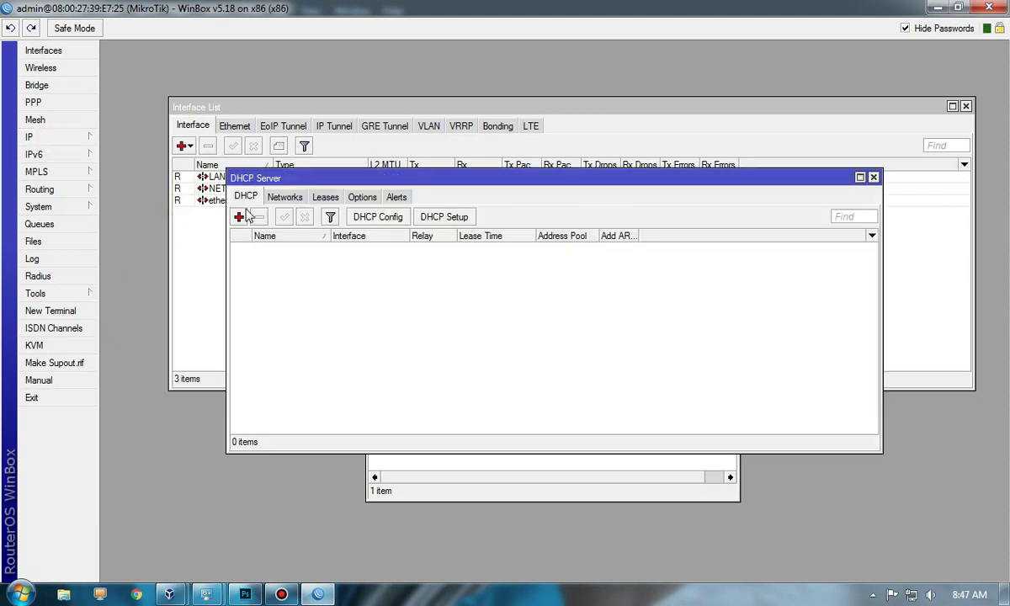
pyautogui.click(438, 218)
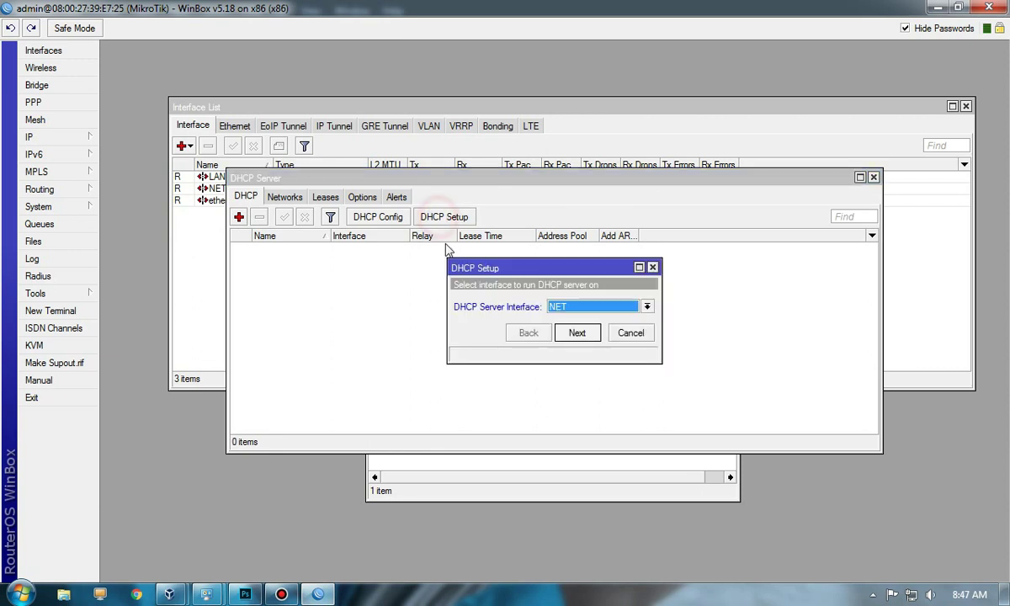
pyautogui.click(647, 308)
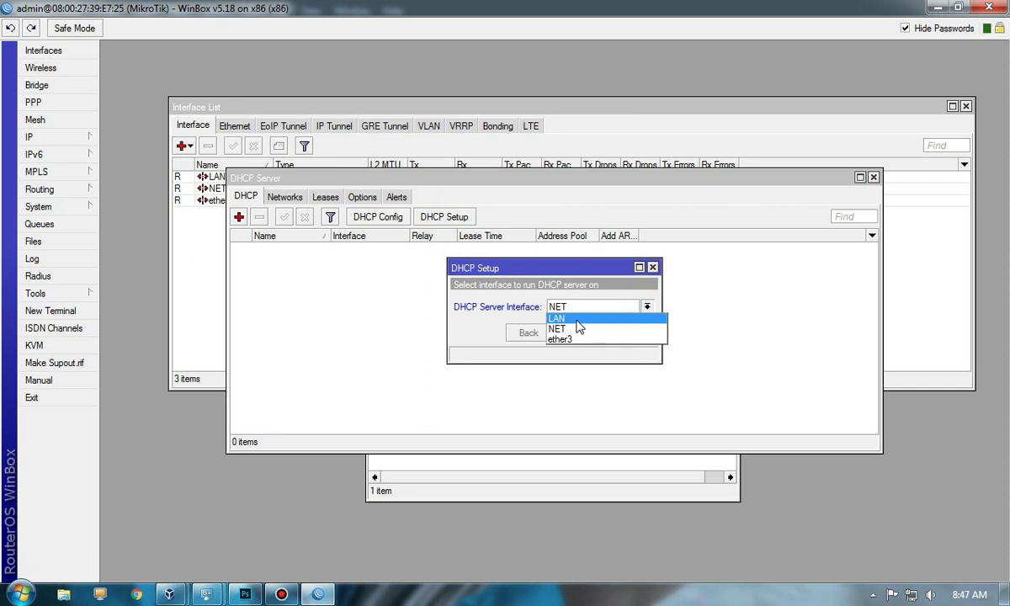
pyautogui.click(577, 320)
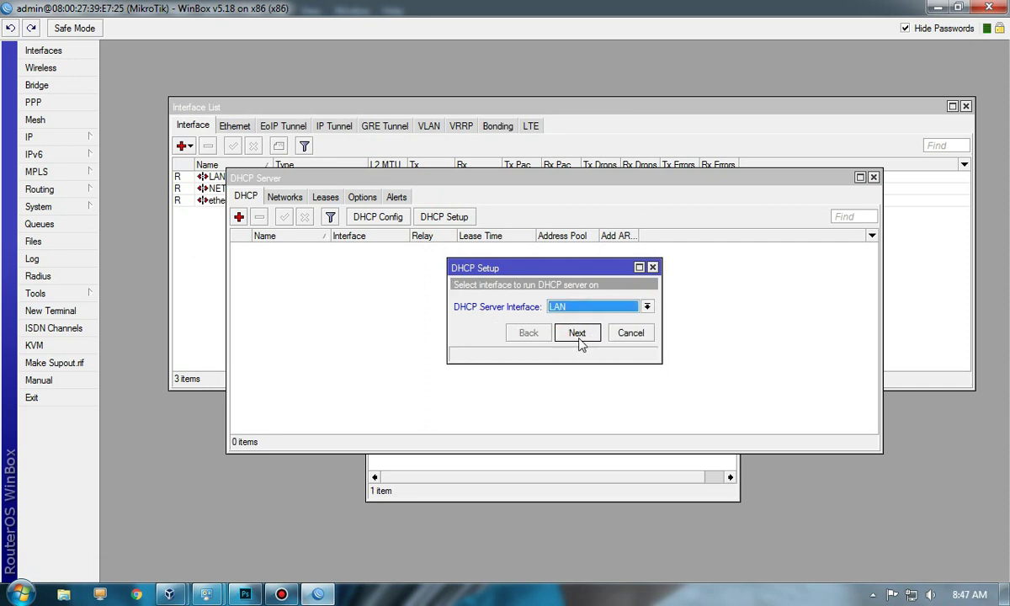
pyautogui.click(578, 334)
pyautogui.click(584, 337)
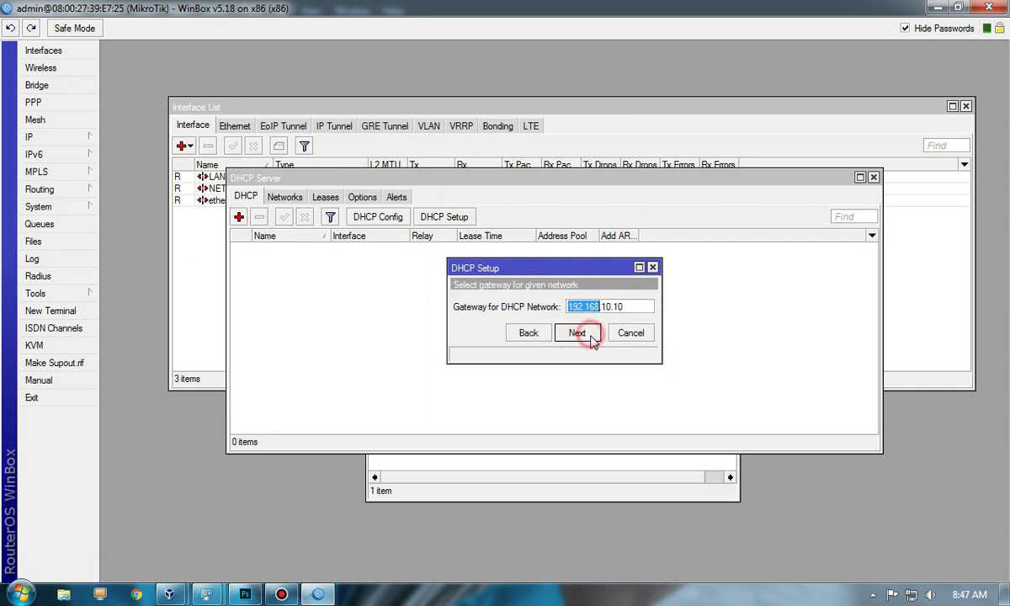
pyautogui.click(590, 336)
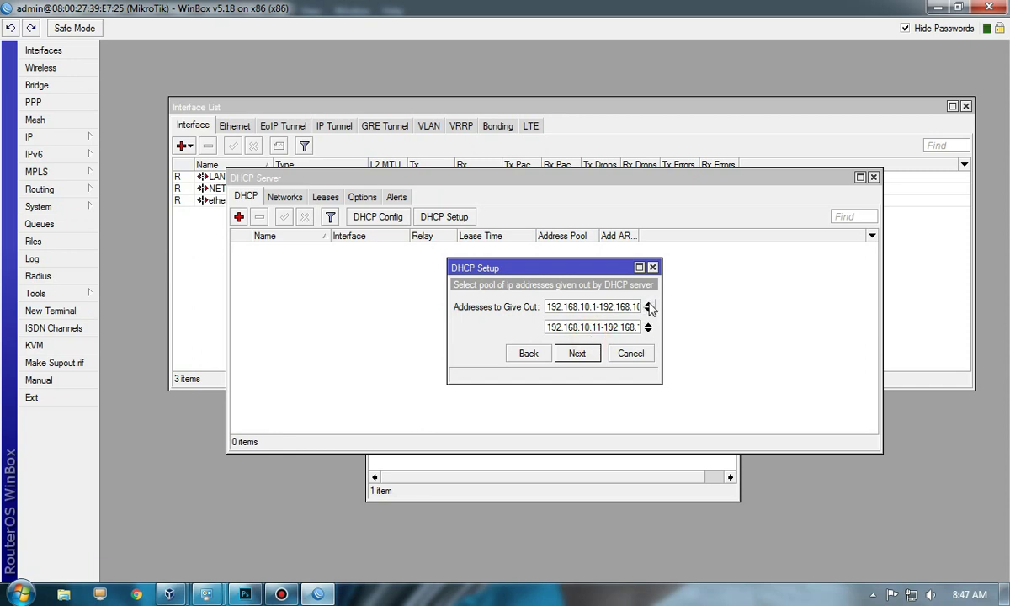
# Step: Keep pool 192.168.10.11–192.168.10.254, accept DNS 192.168.42.129 and a 3-day lease
pyautogui.click(648, 307)
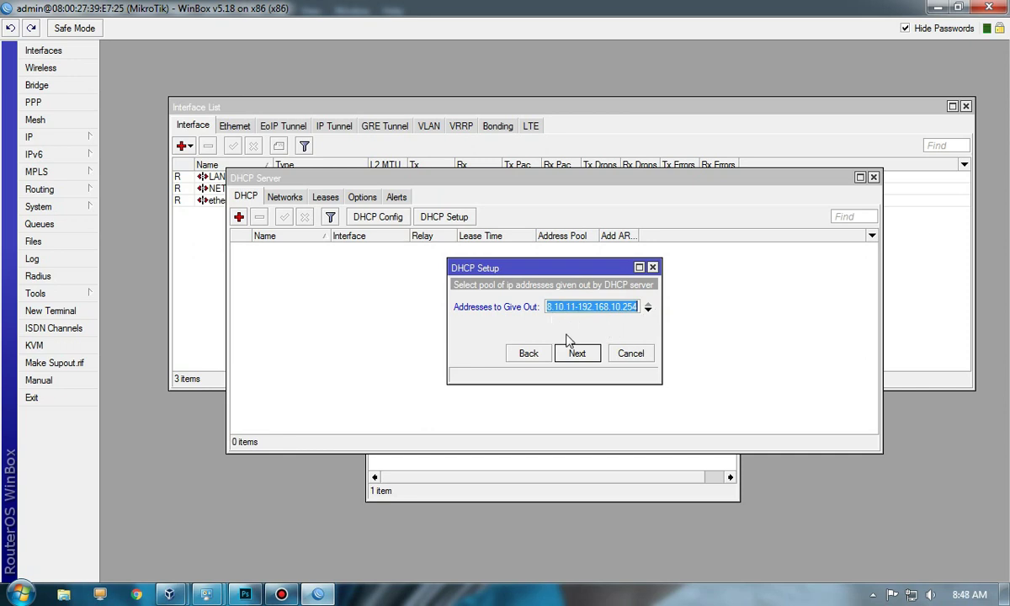
pyautogui.doubleClick(569, 307)
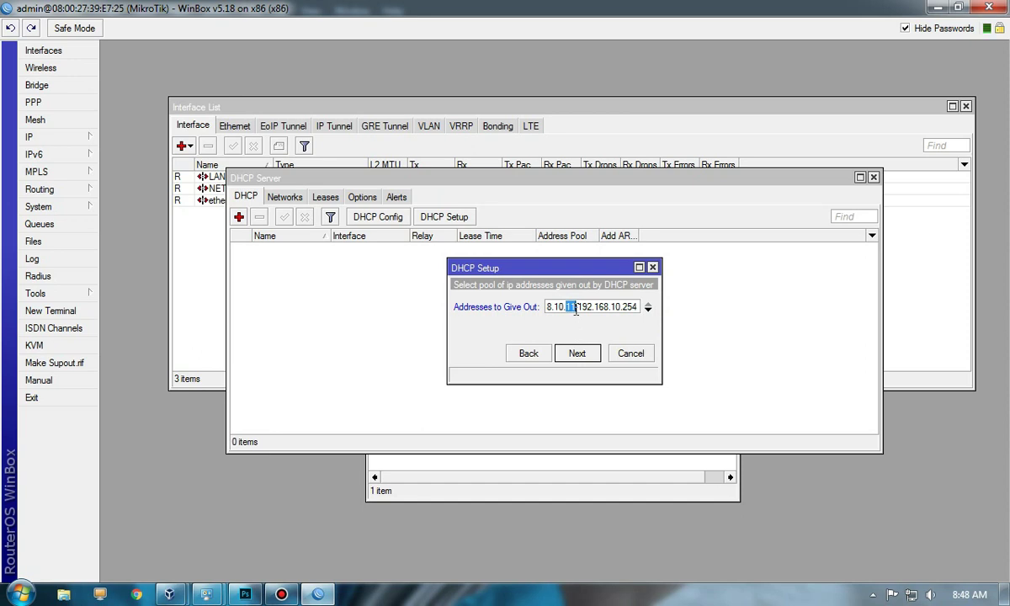
pyautogui.click(629, 308)
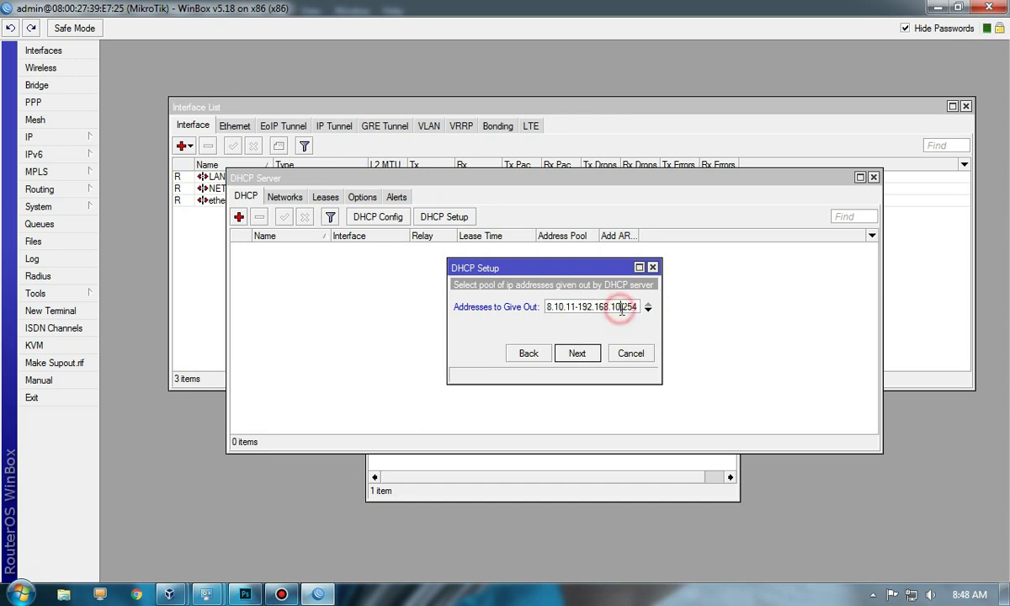
pyautogui.tripleClick(635, 308)
pyautogui.click(638, 308)
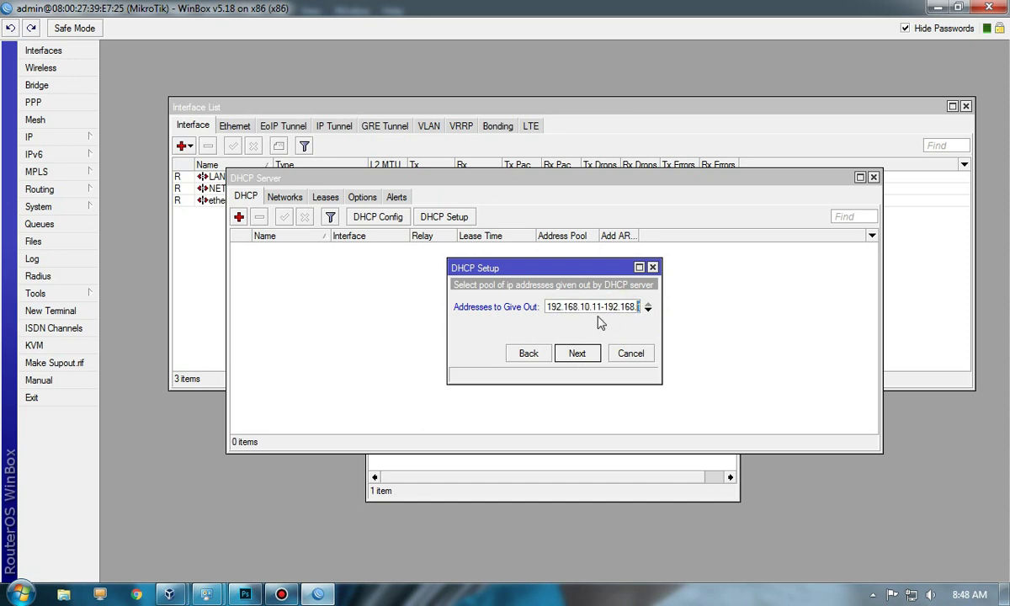
pyautogui.click(579, 352)
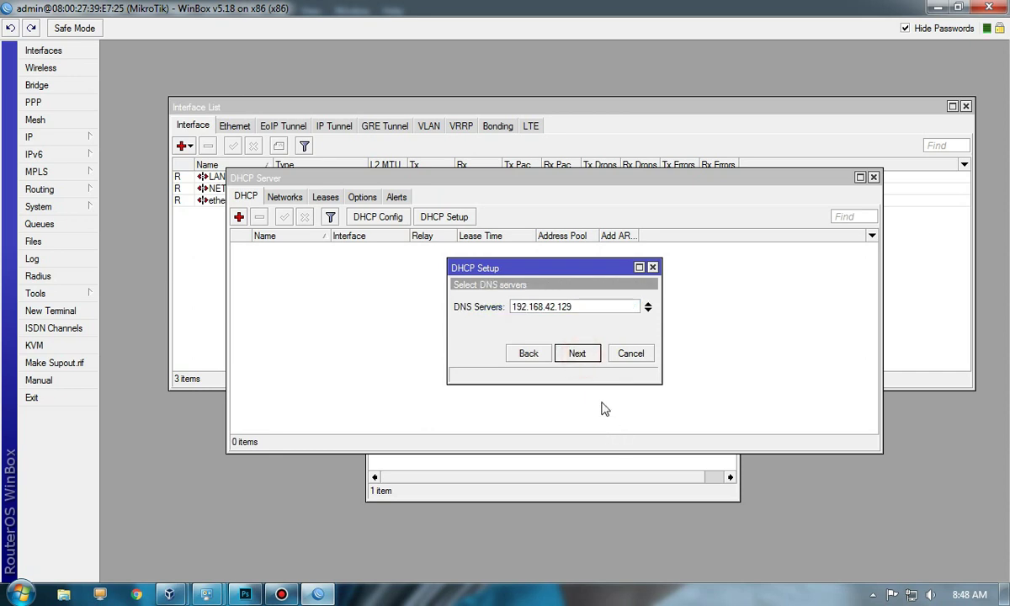
pyautogui.click(579, 354)
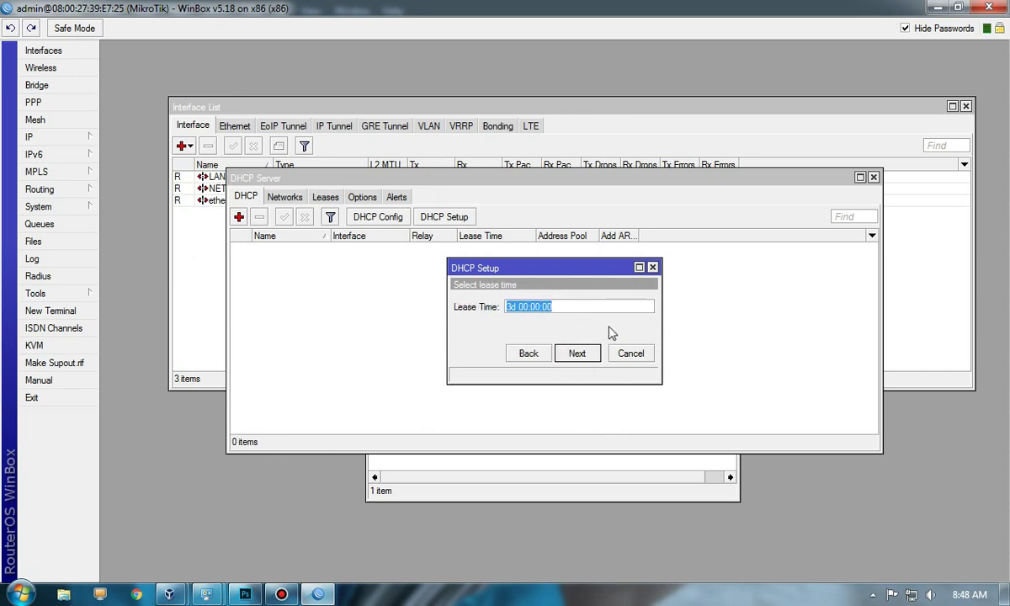
pyautogui.click(576, 354)
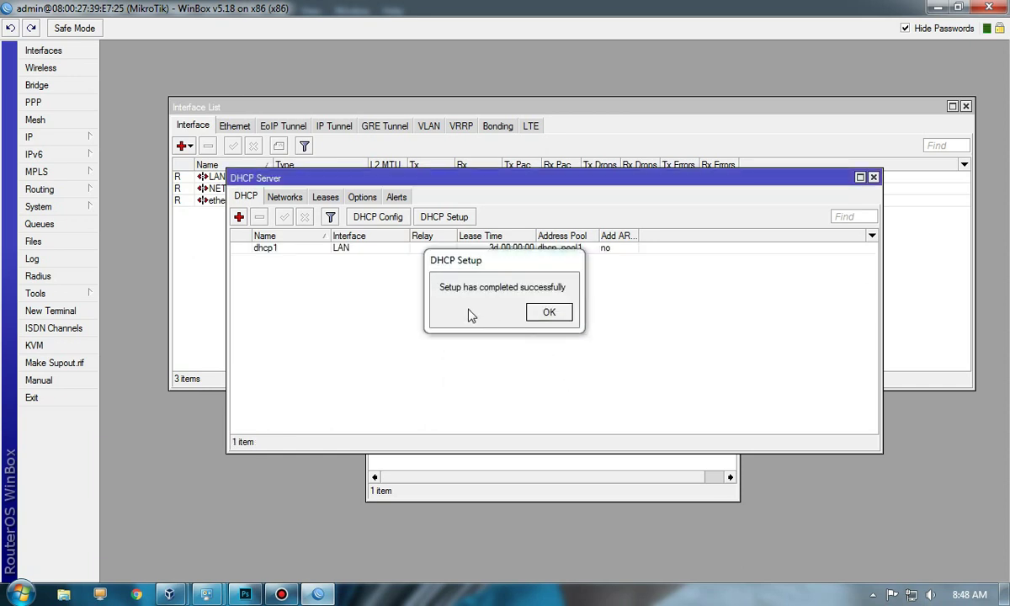
pyautogui.click(551, 312)
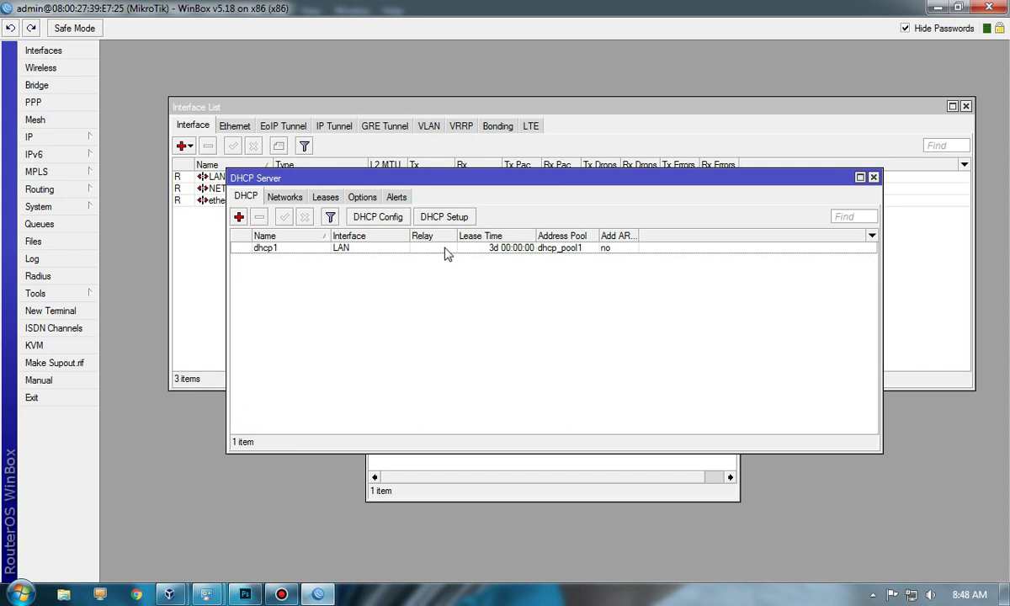
# Step: Ping google.com from a router terminal, getting replies from 74.125.200.139, then return to VirtualBox Manager
pyautogui.click(443, 249)
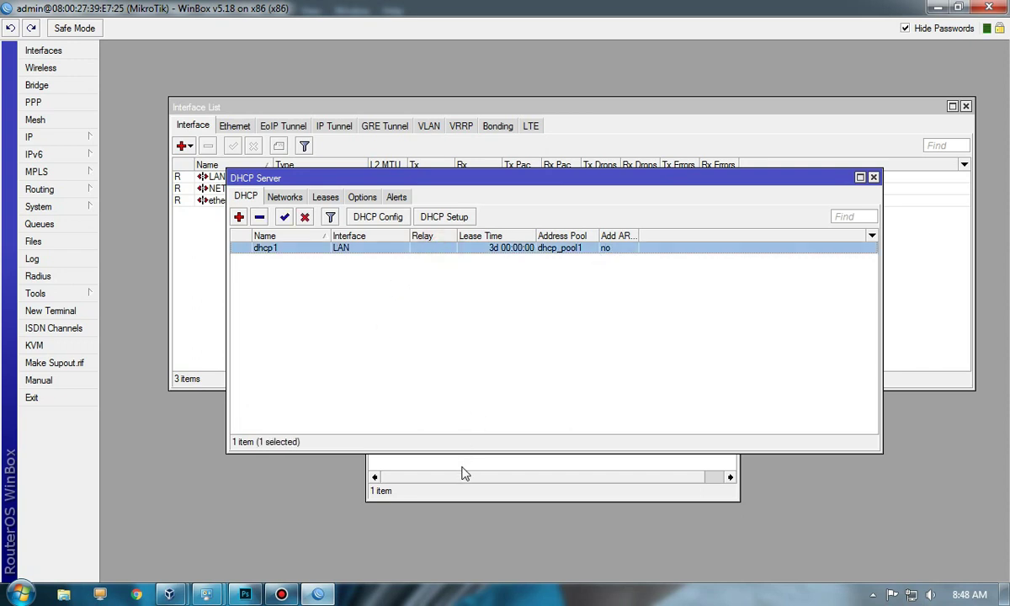
pyautogui.click(58, 311)
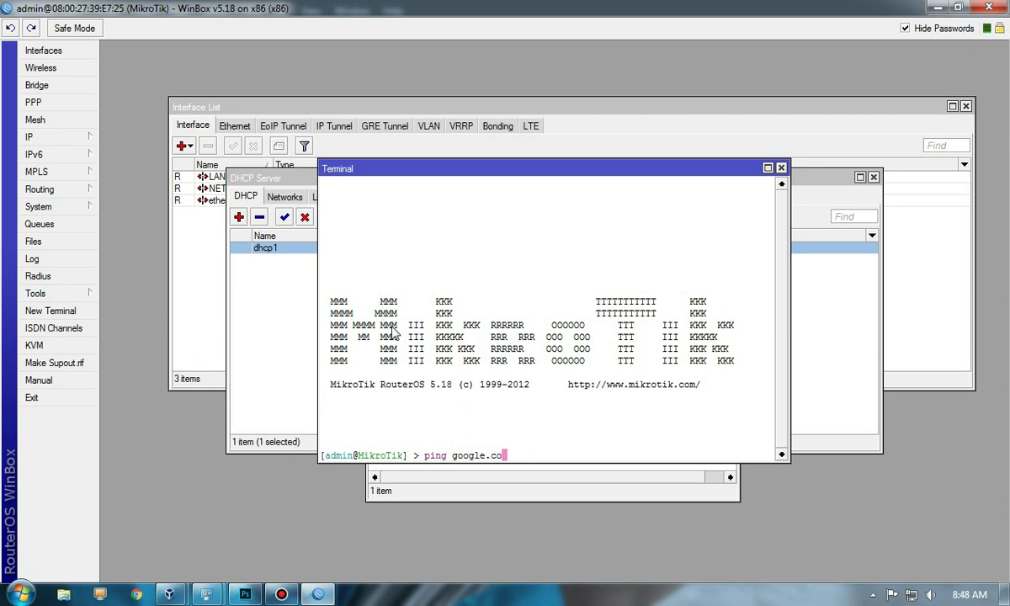
pyautogui.press('Return')
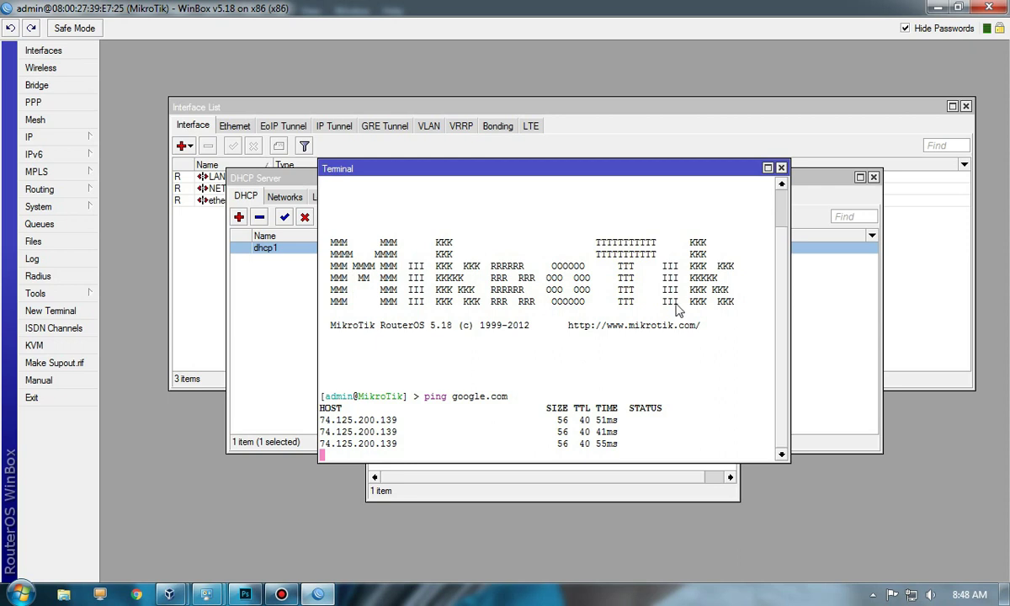
pyautogui.click(781, 167)
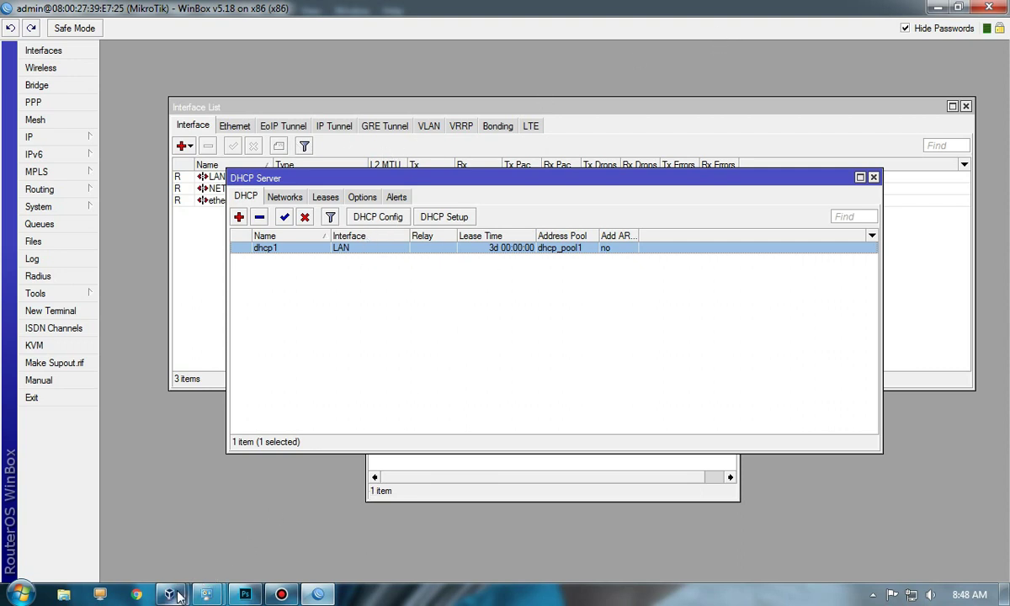
pyautogui.moveTo(177, 595)
pyautogui.click(146, 549)
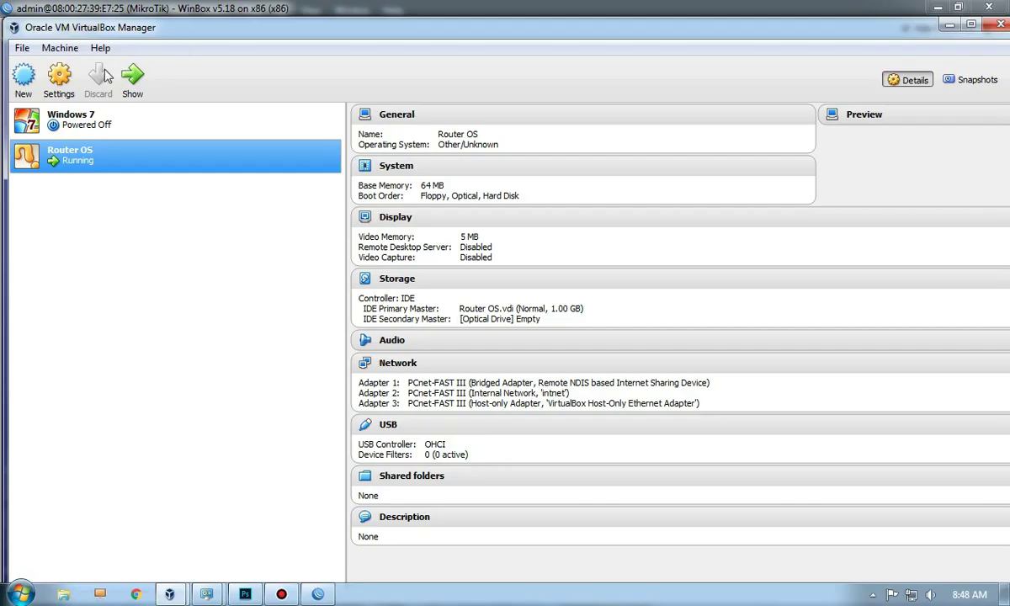
# Step: Enable Windows 7's Adapter 1 and attach it to Internal Network 'intnet'
pyautogui.click(84, 126)
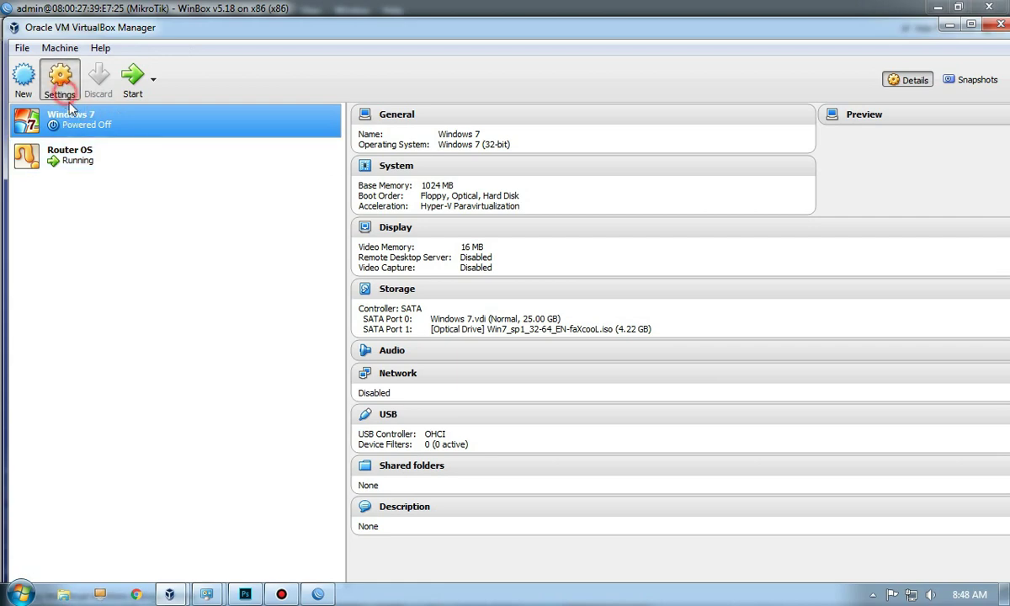
pyautogui.hotkey('ctrl', 's')
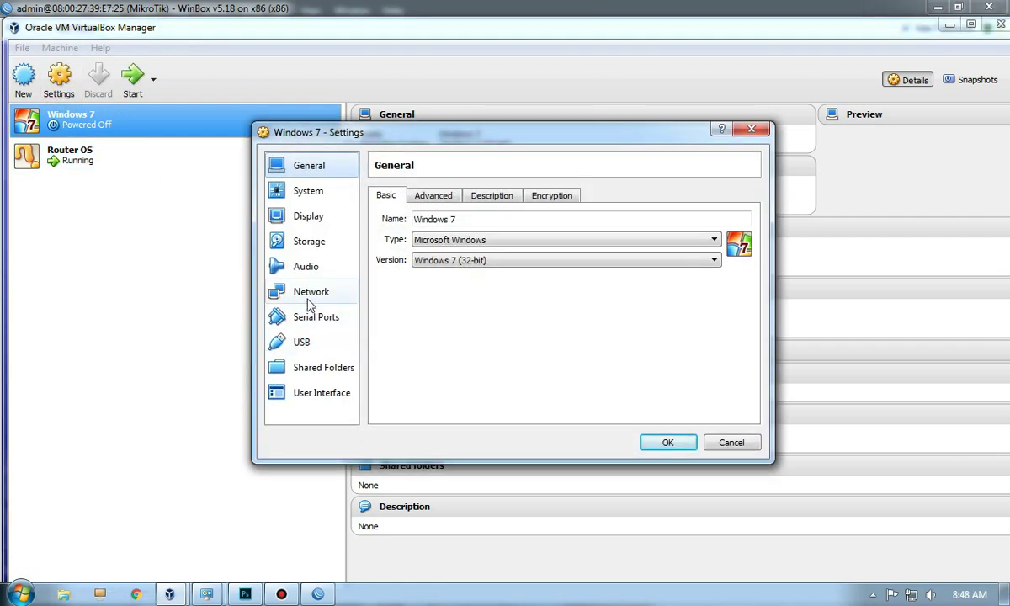
pyautogui.click(310, 297)
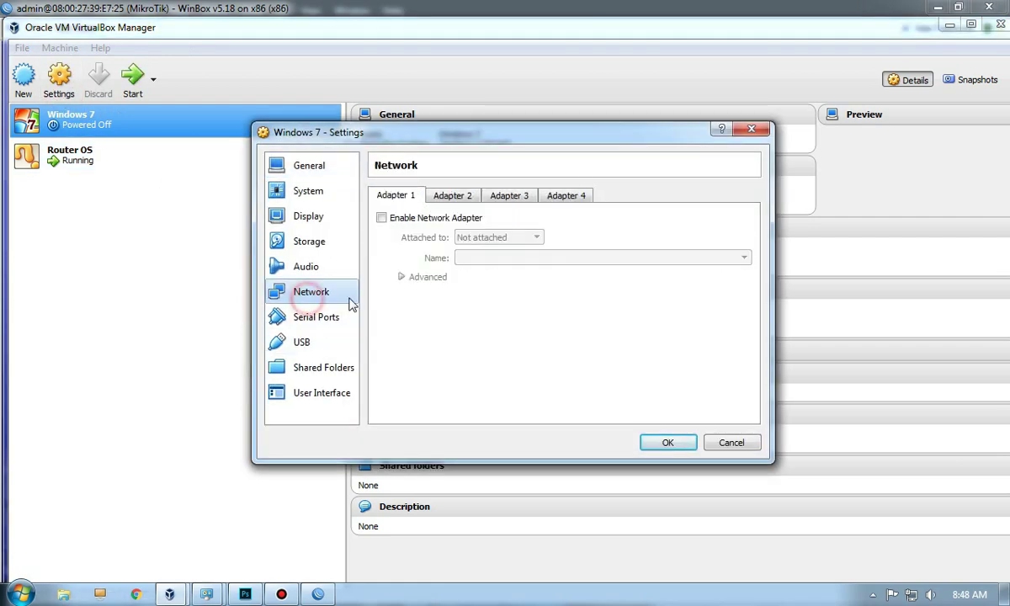
pyautogui.click(383, 220)
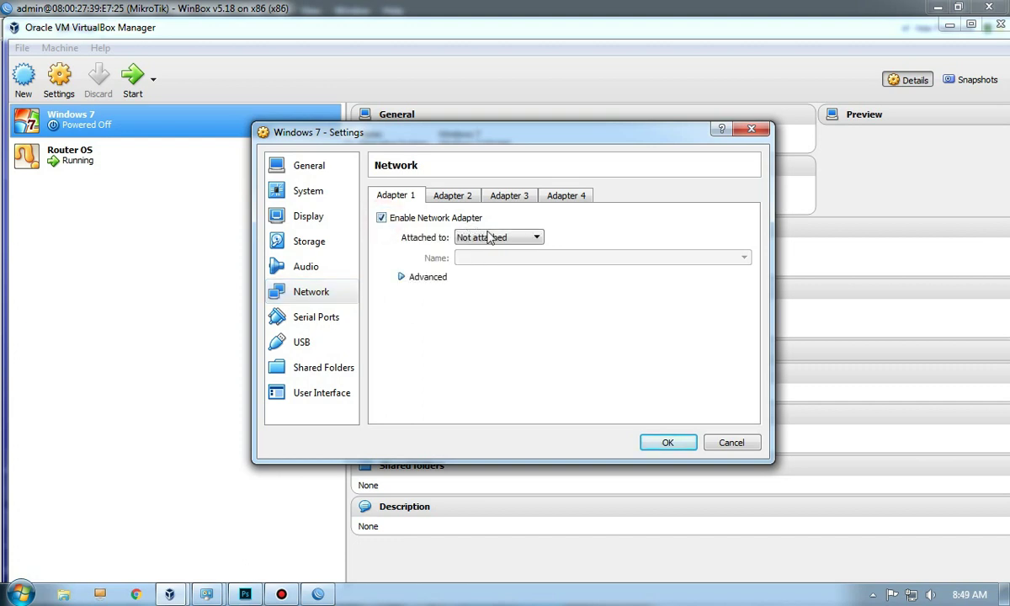
pyautogui.click(512, 240)
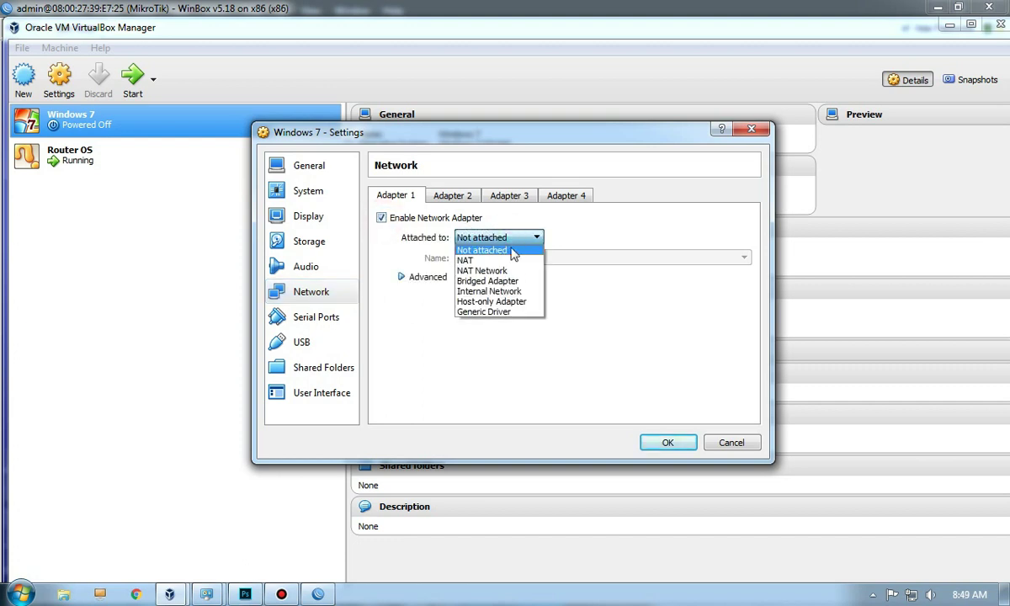
pyautogui.click(500, 292)
pyautogui.moveTo(495, 259); pyautogui.dragTo(452, 261)
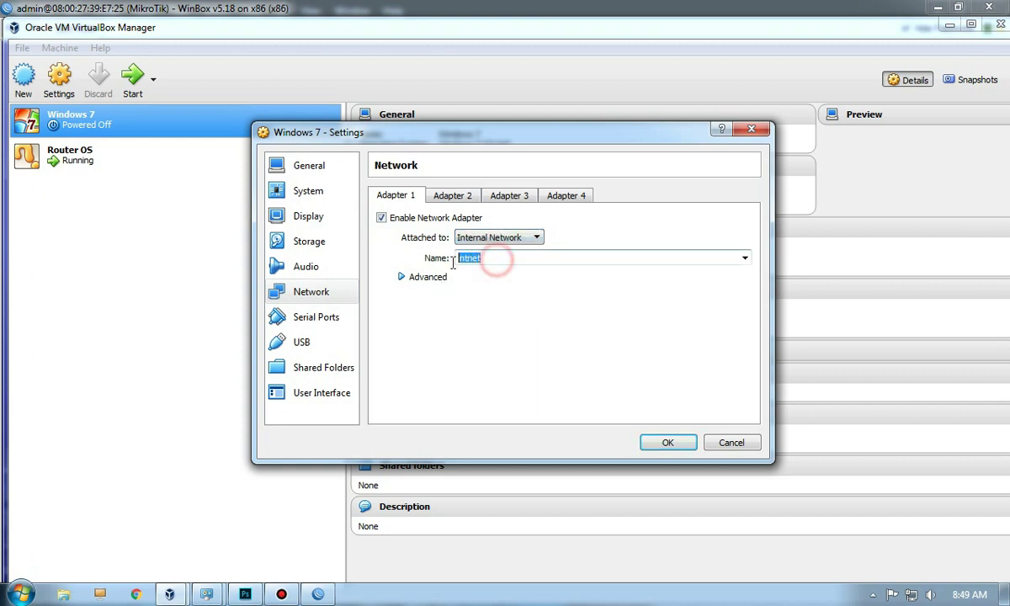
pyautogui.click(517, 259)
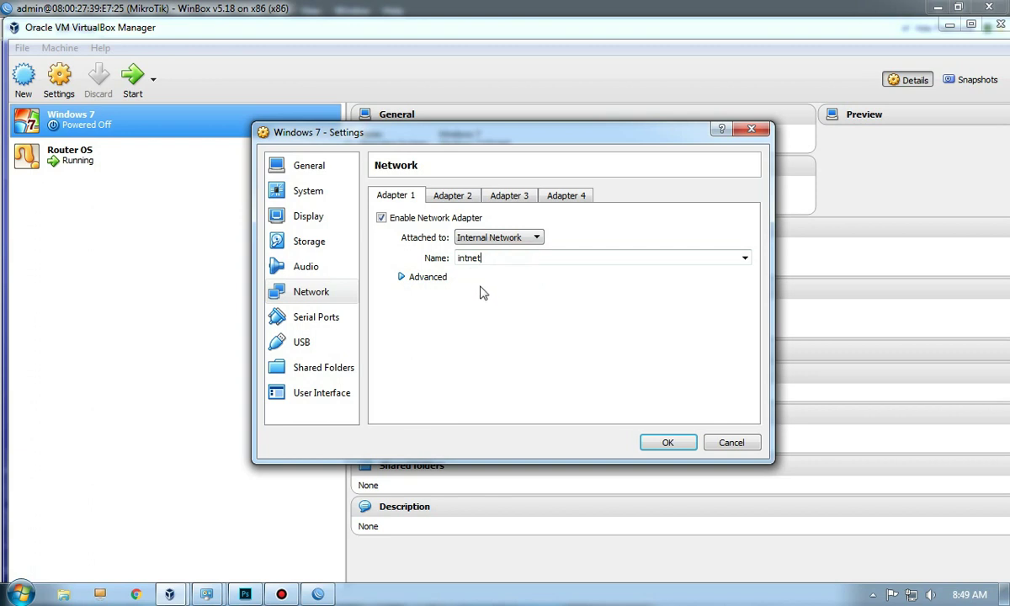
pyautogui.click(655, 445)
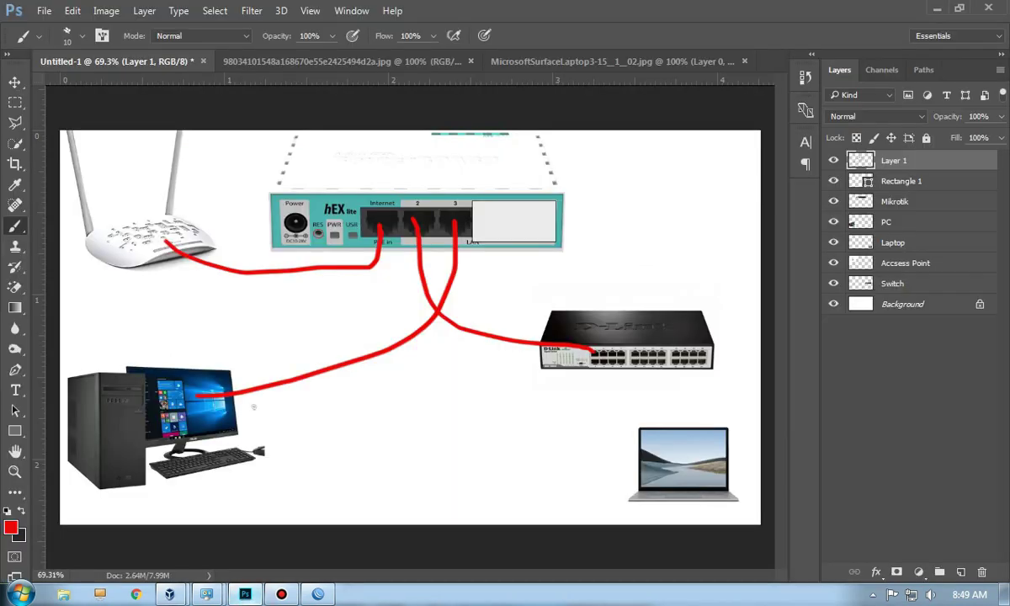
# Step: Draw a red laptop-to-switch cable in the diagram and bring VirtualBox Manager forward
pyautogui.moveTo(643, 491)
pyautogui.mouseDown()
pyautogui.moveTo(604, 451)
pyautogui.moveTo(603, 362)
pyautogui.mouseUp()
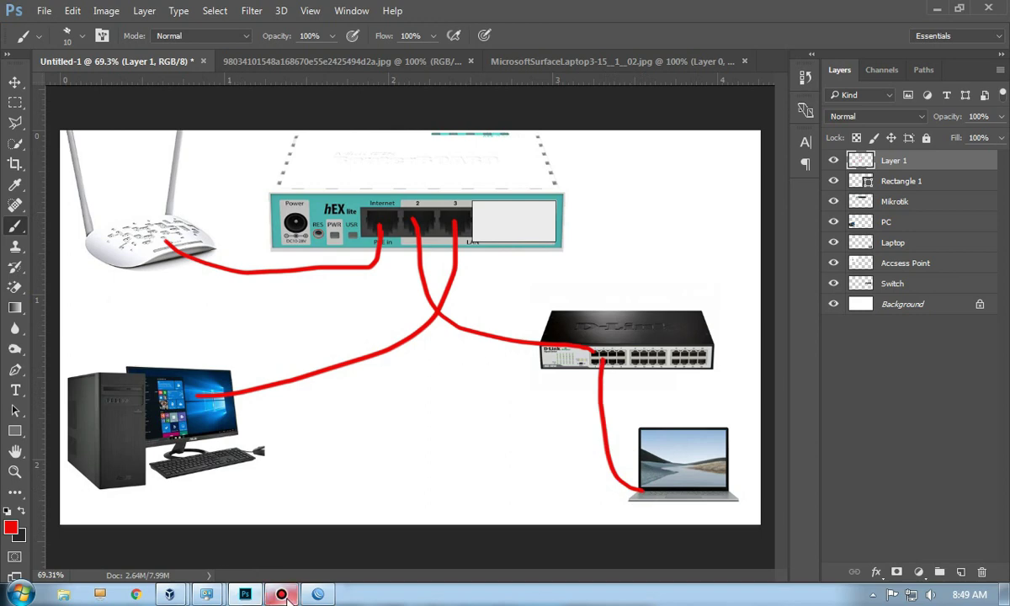
pyautogui.click(167, 596)
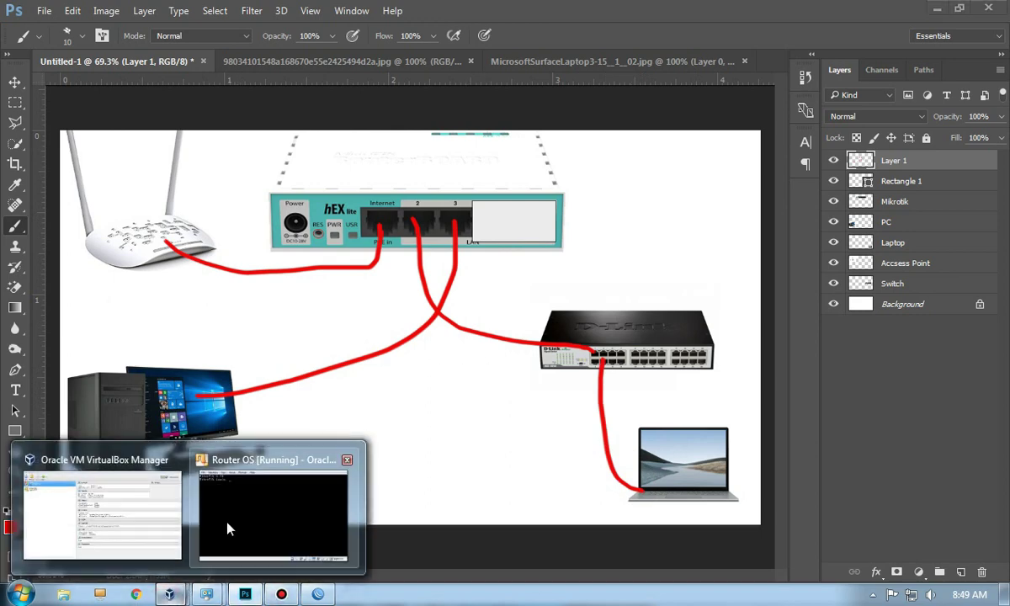
pyautogui.click(173, 527)
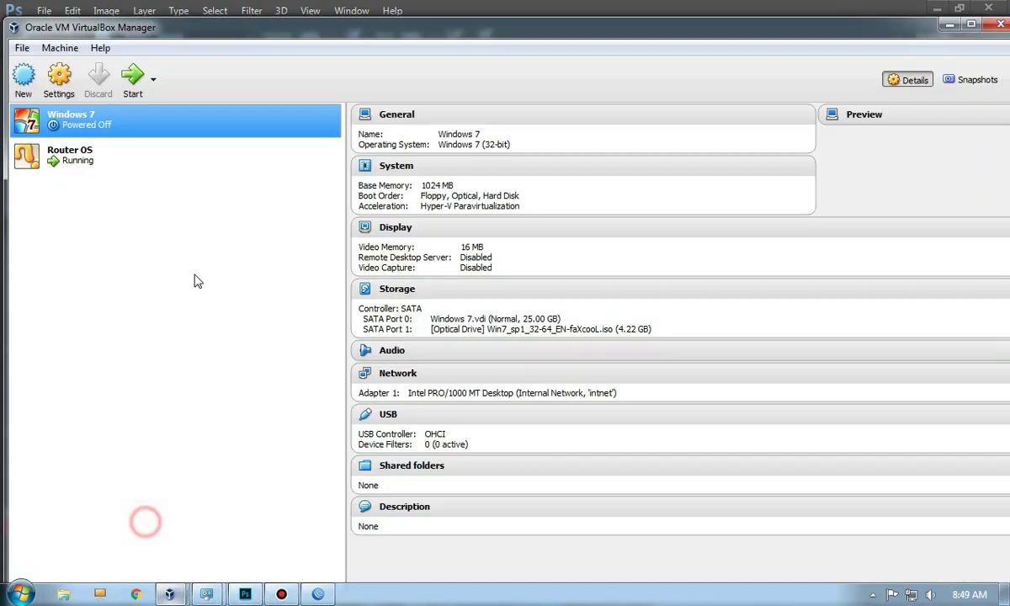
# Step: Start the Windows 7 VM and restore its window to a smaller size
pyautogui.click(133, 83)
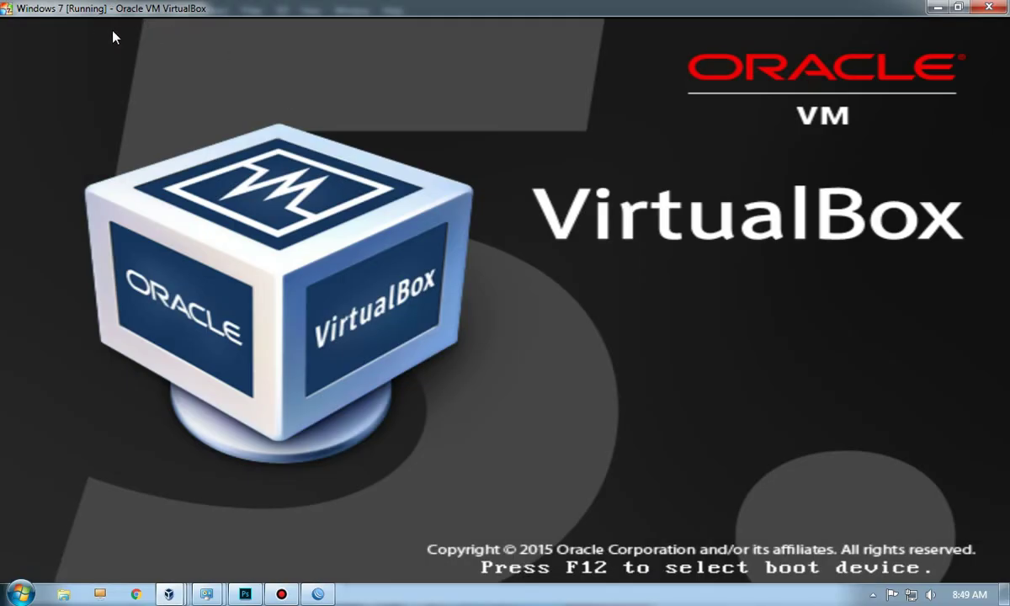
pyautogui.doubleClick(26, 12)
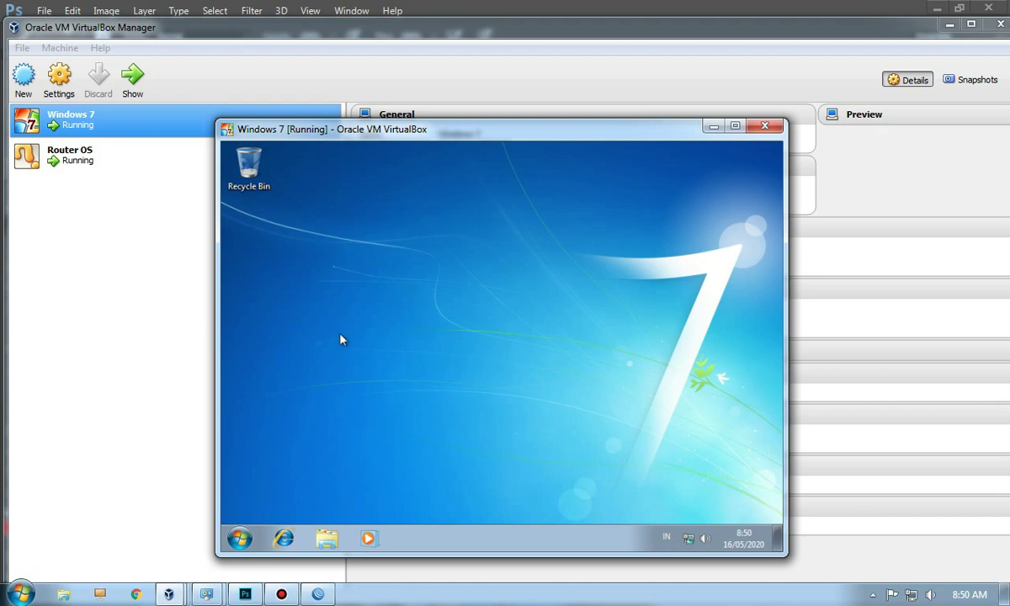
# Step: Open the Local Area Connection status via Control Panel's Network and Sharing Center
pyautogui.click(242, 538)
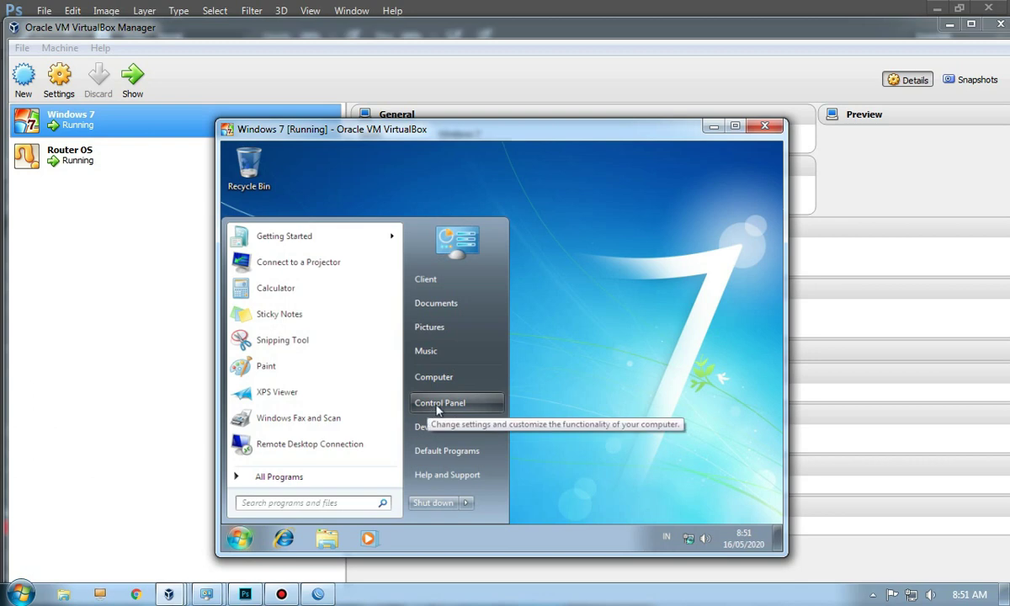
pyautogui.click(437, 405)
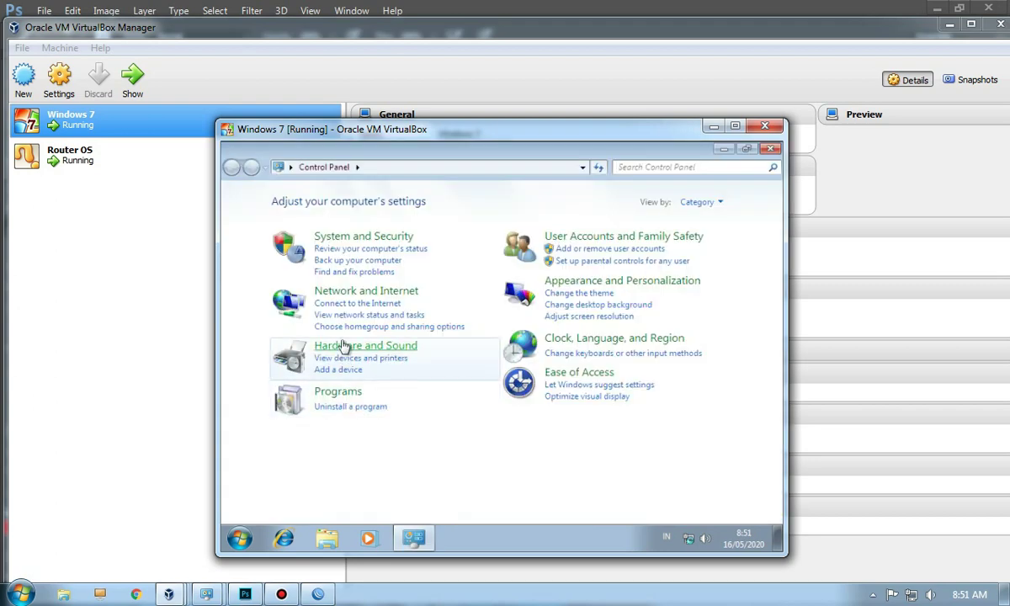
pyautogui.click(360, 292)
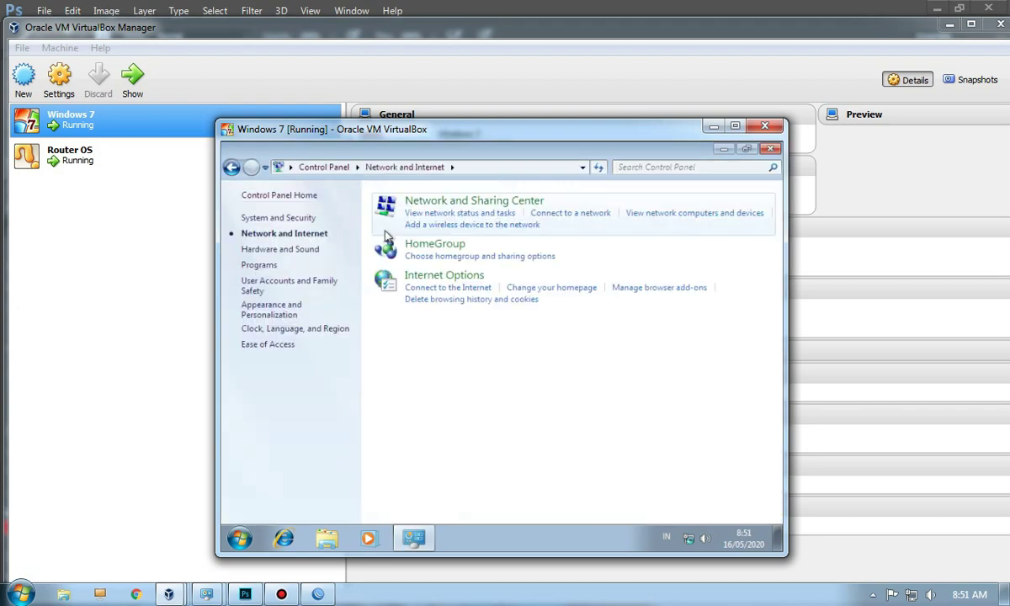
pyautogui.click(449, 201)
pyautogui.click(443, 201)
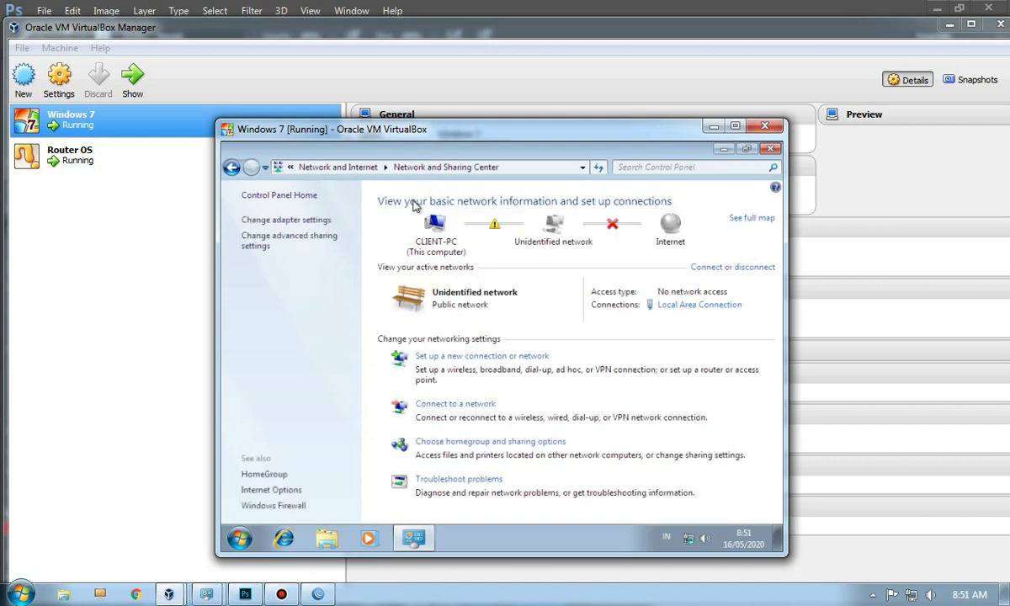
pyautogui.click(305, 224)
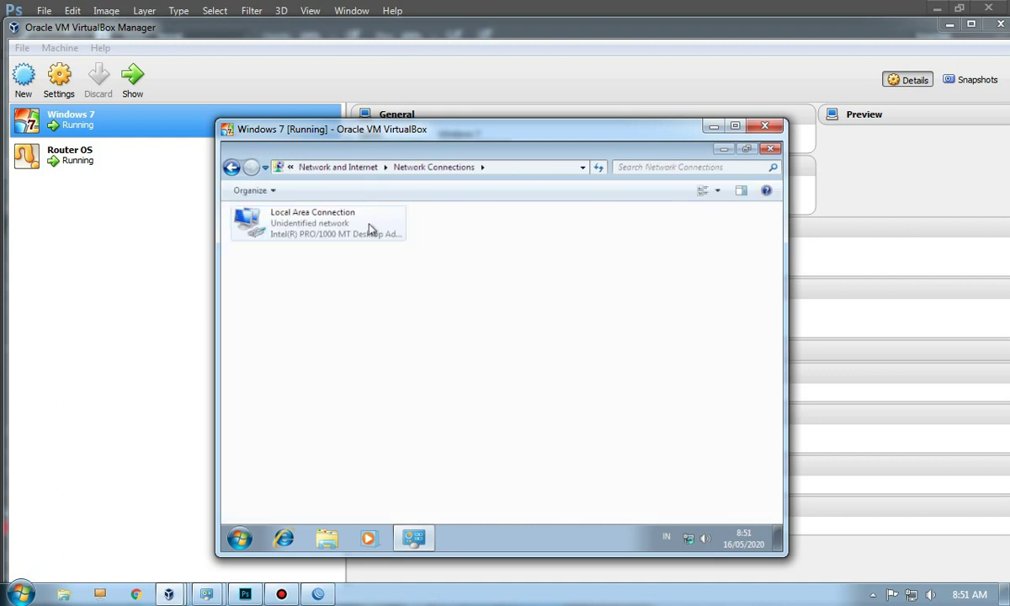
pyautogui.click(340, 241)
pyautogui.doubleClick(340, 241)
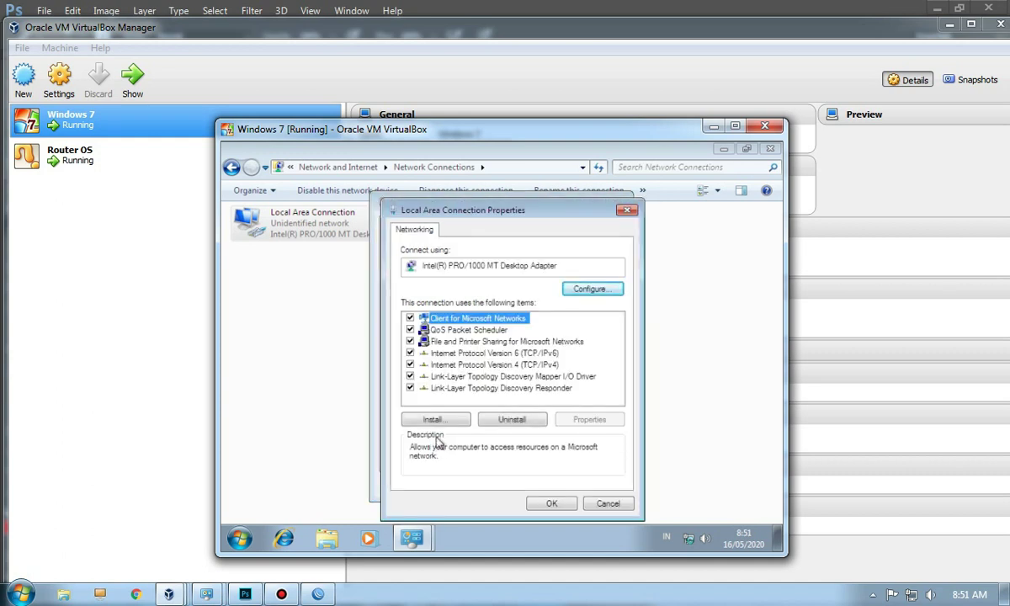
# Step: Set IPv4 to obtain IP and DNS automatically and verify DHCP address 192.168.10.254
pyautogui.click(458, 365)
pyautogui.doubleClick(485, 366)
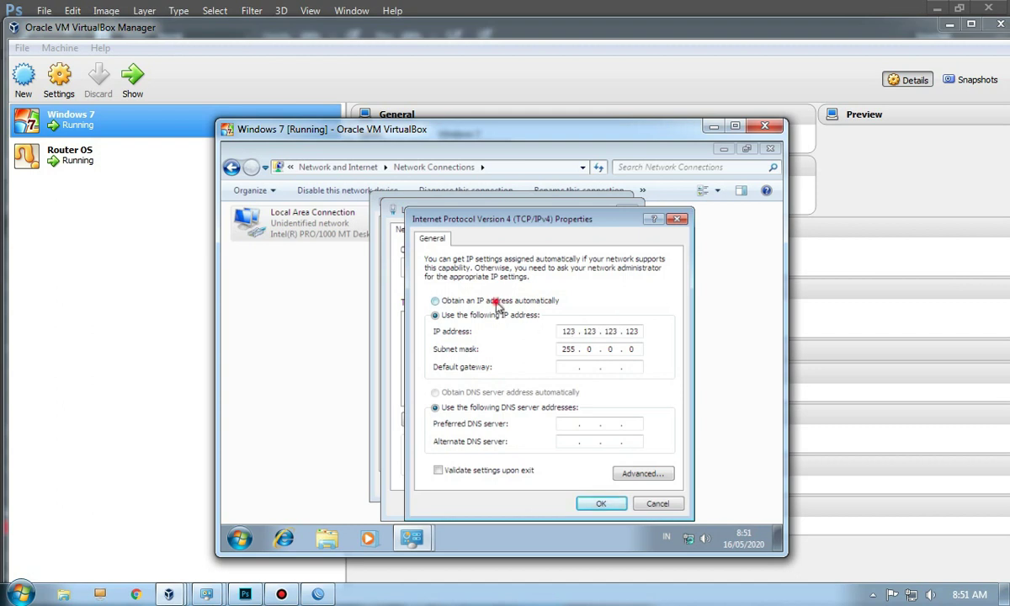
pyautogui.click(496, 304)
pyautogui.click(482, 389)
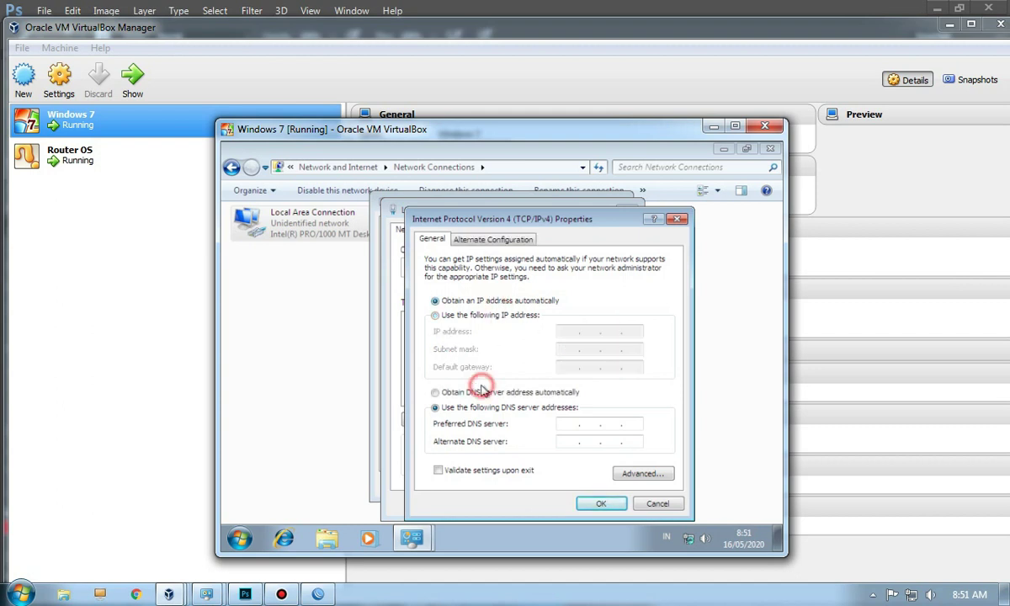
pyautogui.click(607, 509)
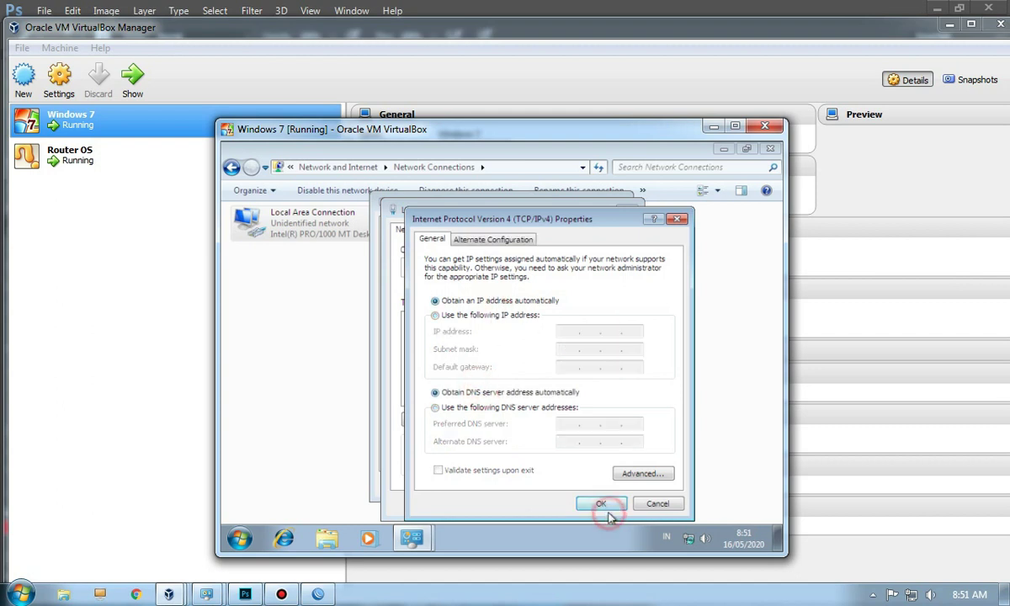
pyautogui.click(553, 504)
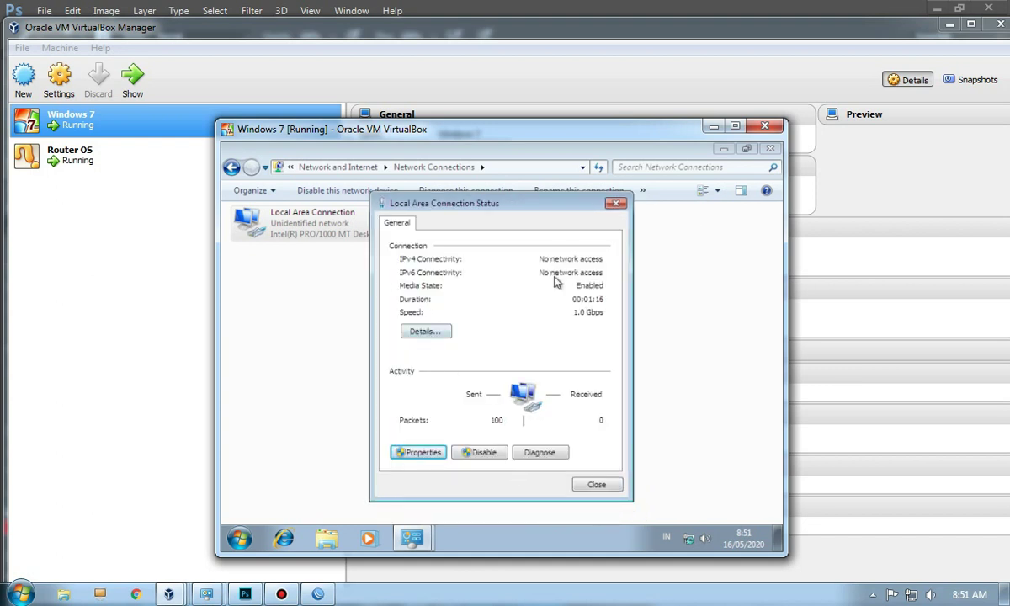
pyautogui.click(425, 331)
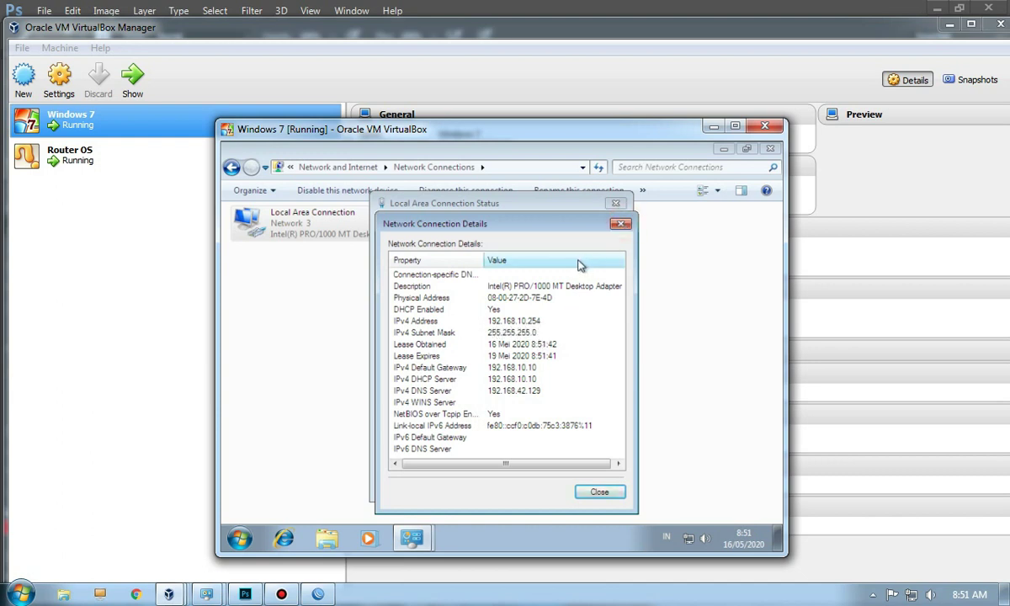
pyautogui.click(621, 223)
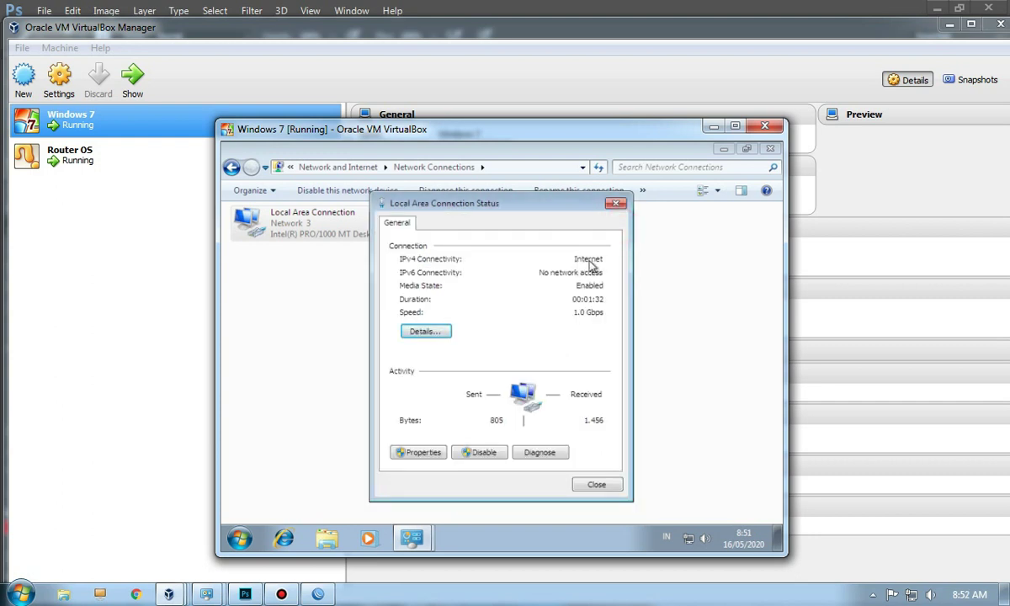
pyautogui.click(239, 539)
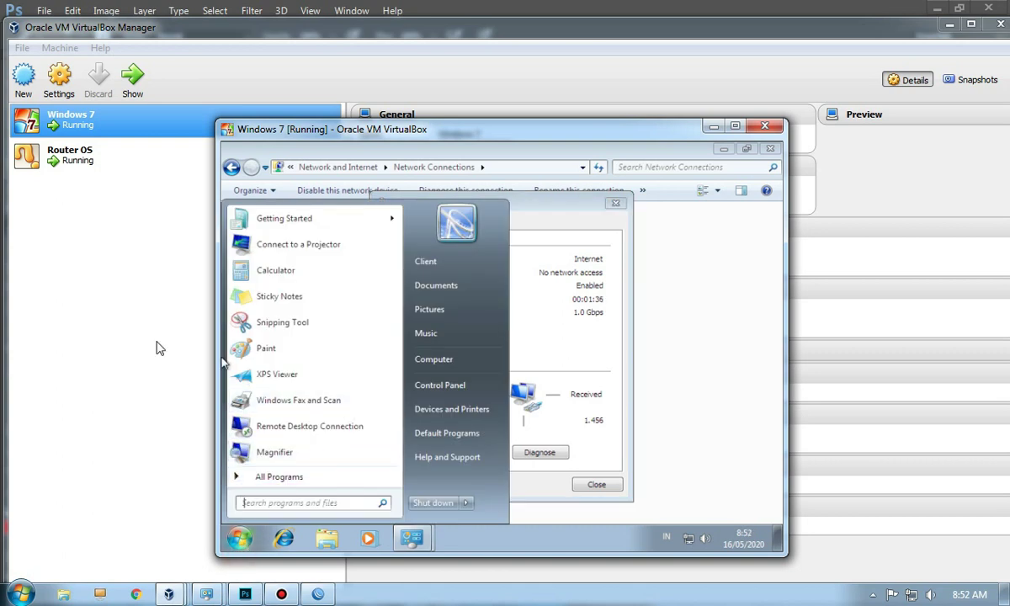
# Step: Open a guest command prompt with cmd and start ping google.com
pyautogui.write('cmd')
pyautogui.press('Return')
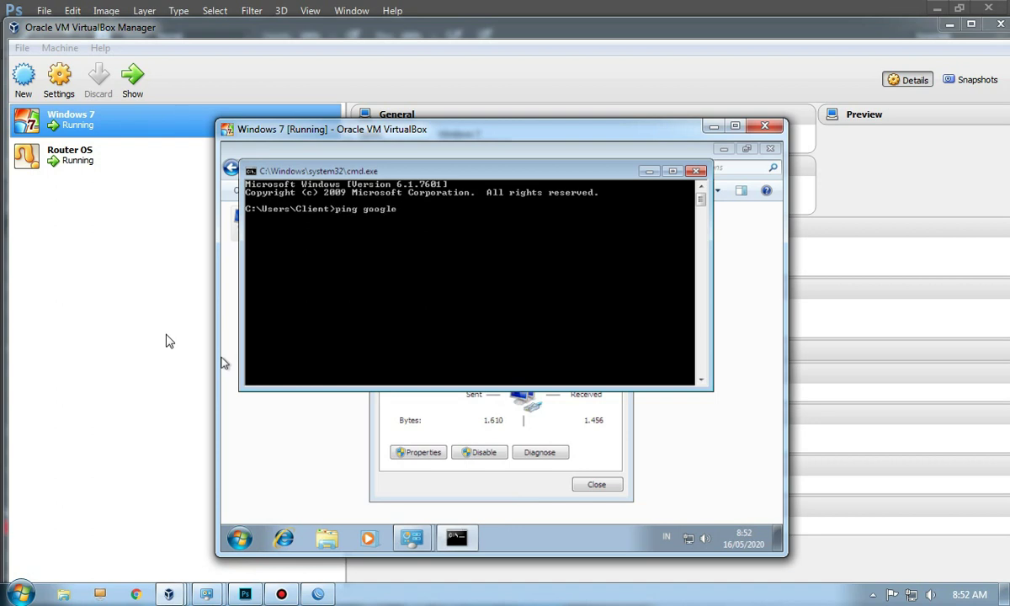
pyautogui.write('ping google.com')
pyautogui.press('Return')
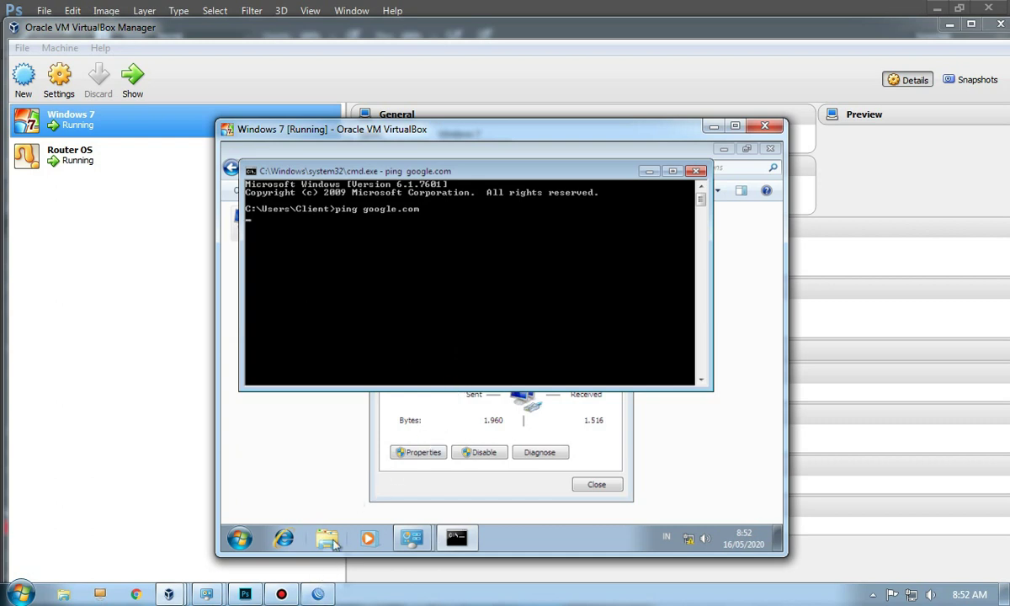
pyautogui.click(318, 594)
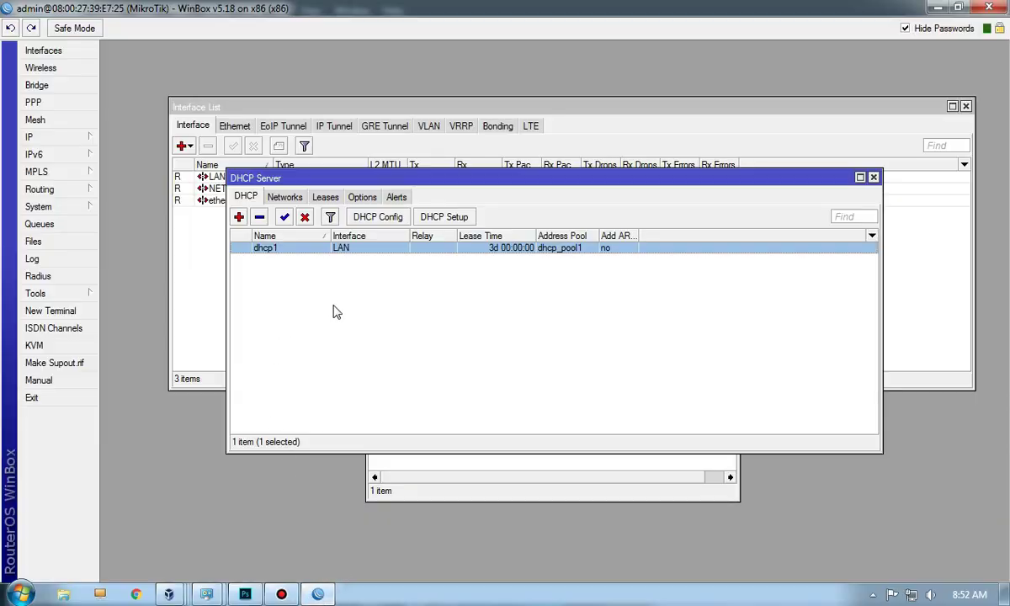
# Step: Add a srcnat firewall NAT rule with out-interface NET and action masquerade
pyautogui.click(77, 137)
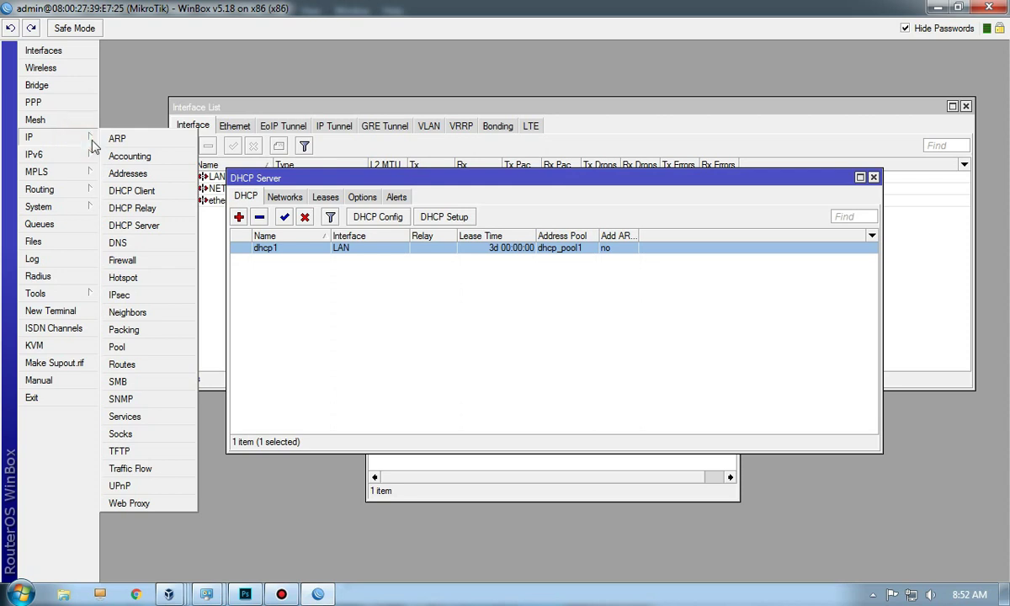
pyautogui.click(138, 260)
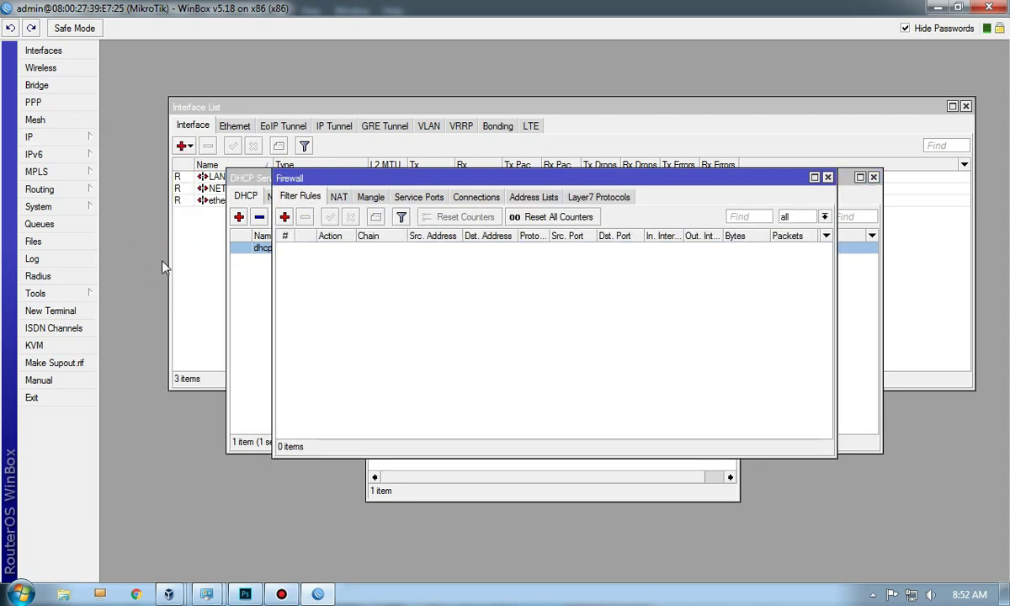
pyautogui.click(340, 199)
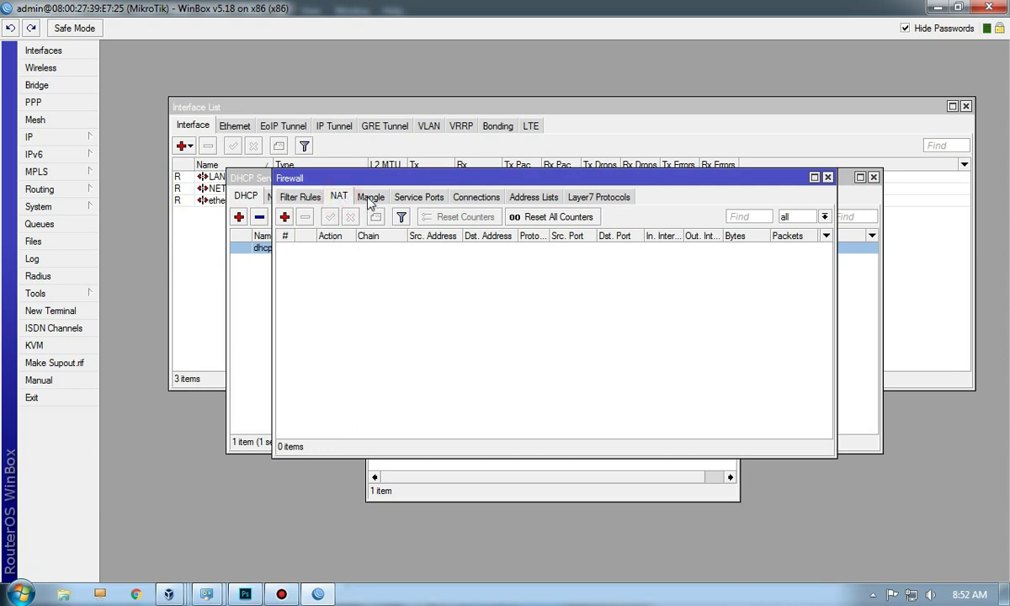
pyautogui.click(285, 217)
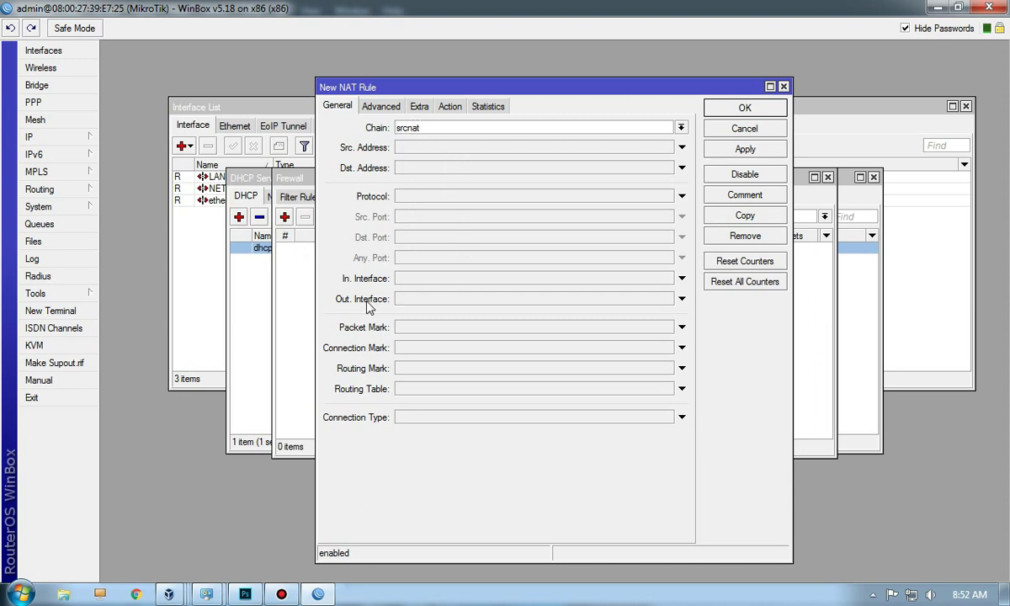
pyautogui.click(420, 301)
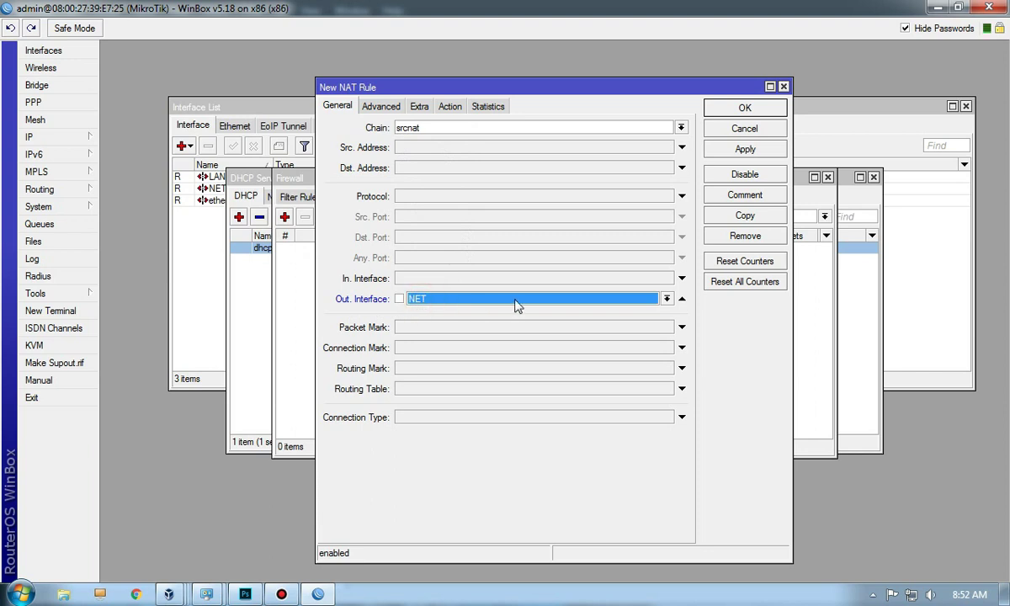
pyautogui.click(667, 299)
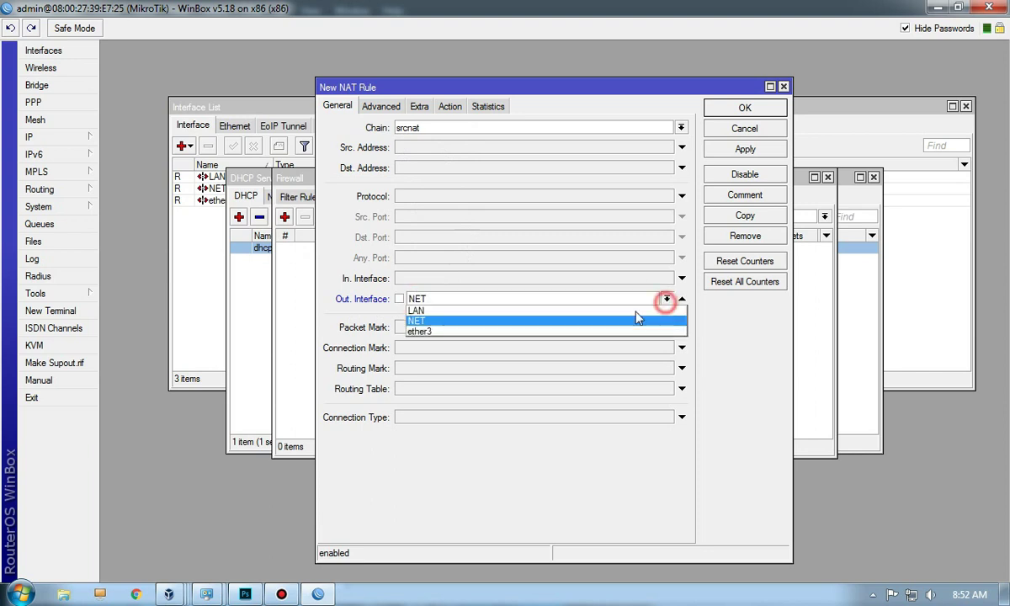
pyautogui.click(426, 321)
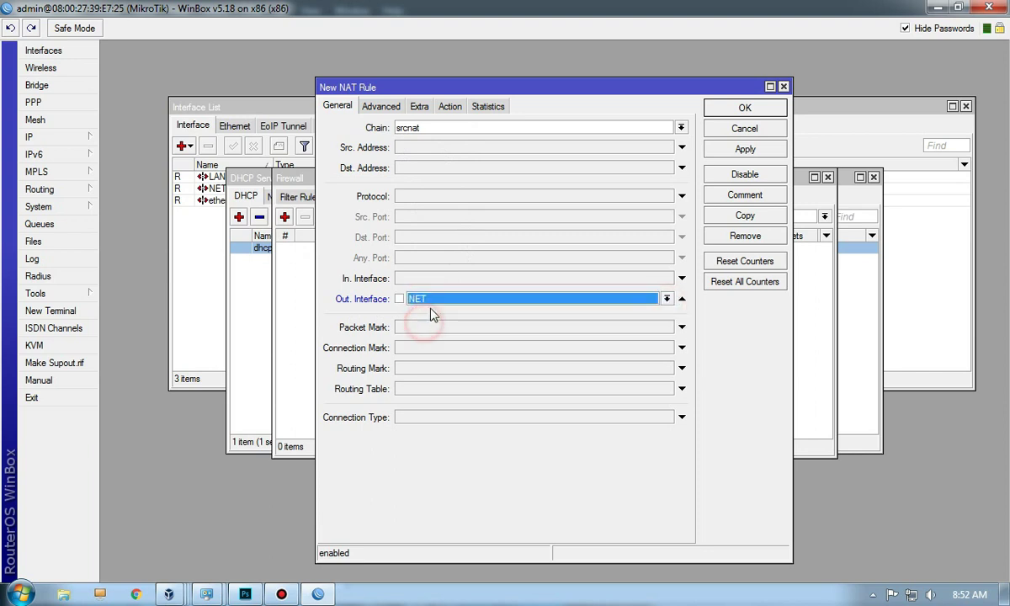
pyautogui.click(448, 110)
pyautogui.click(446, 126)
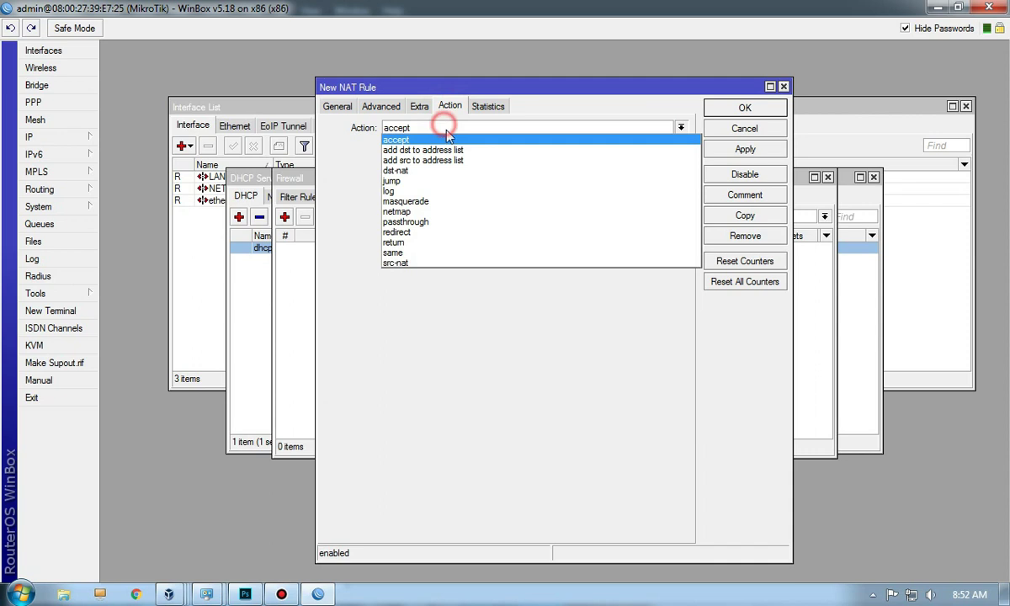
pyautogui.click(436, 202)
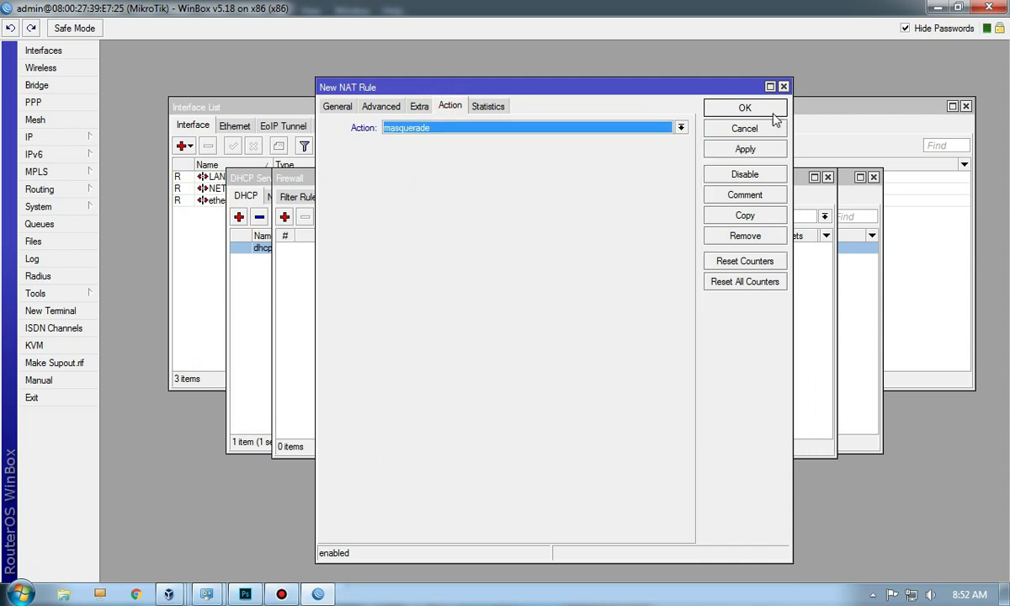
pyautogui.click(722, 110)
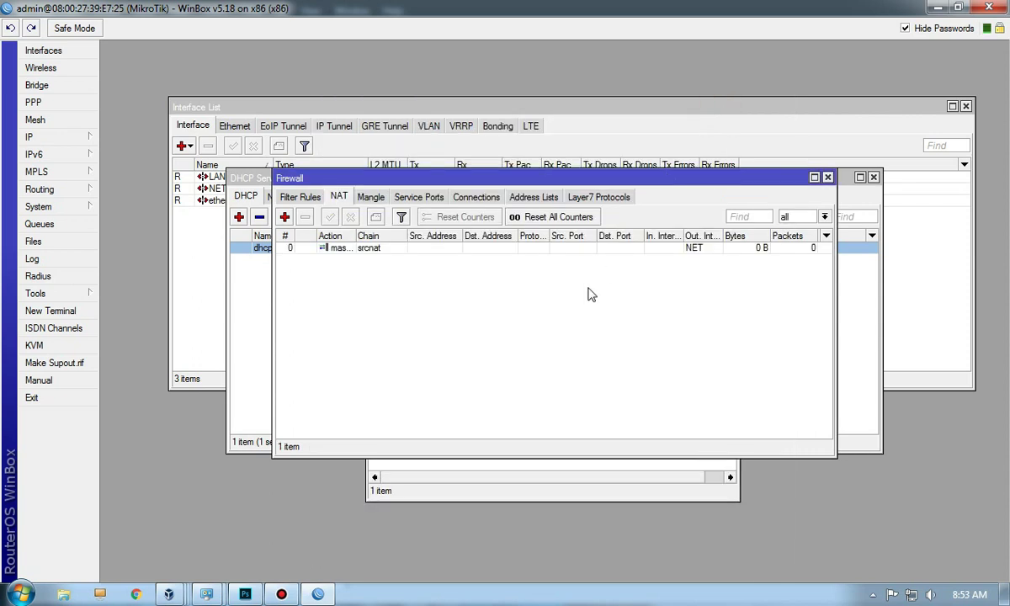
# Step: Bring the Windows 7 VM forward and check the connection's network details
pyautogui.moveTo(571, 182); pyautogui.dragTo(594, 275)
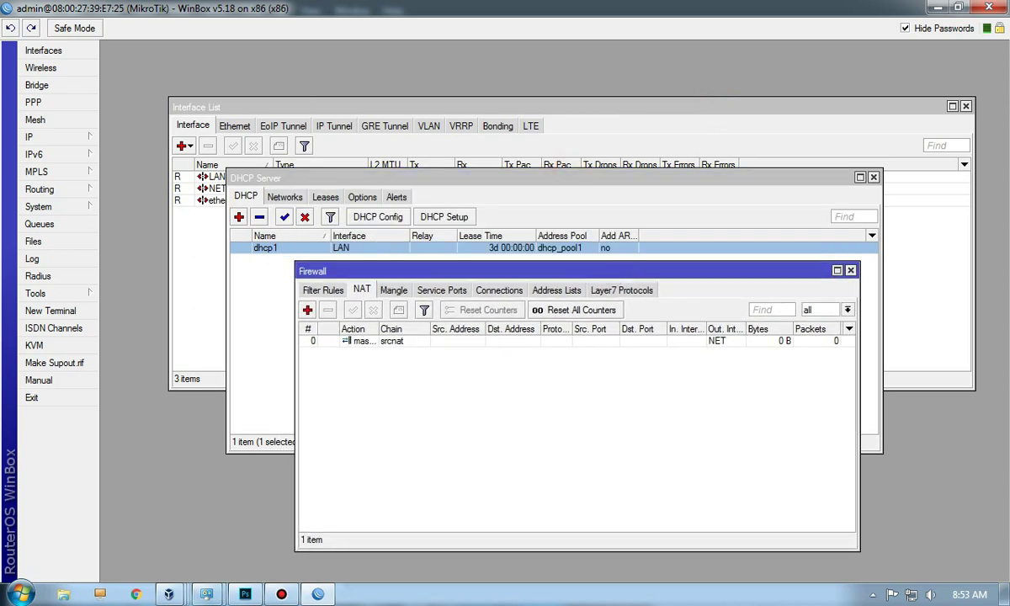
pyautogui.moveTo(169, 595)
pyautogui.moveTo(436, 520)
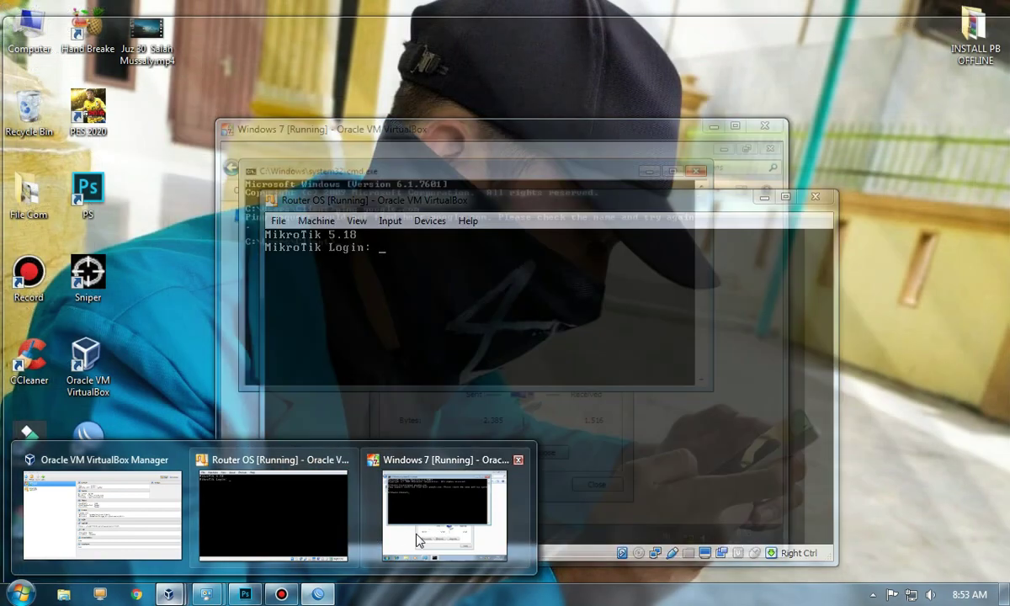
pyautogui.click(383, 531)
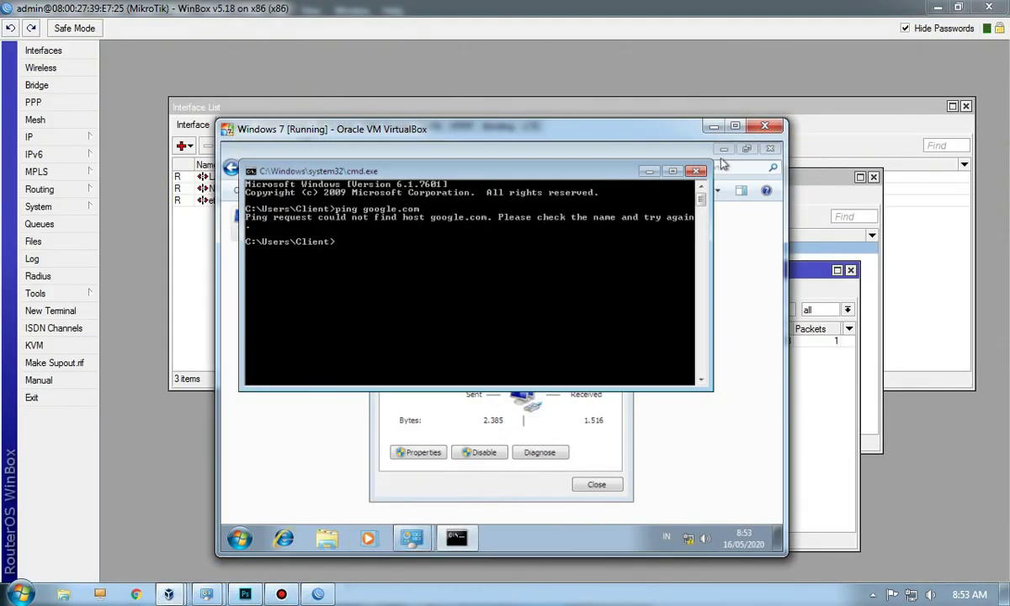
pyautogui.click(649, 171)
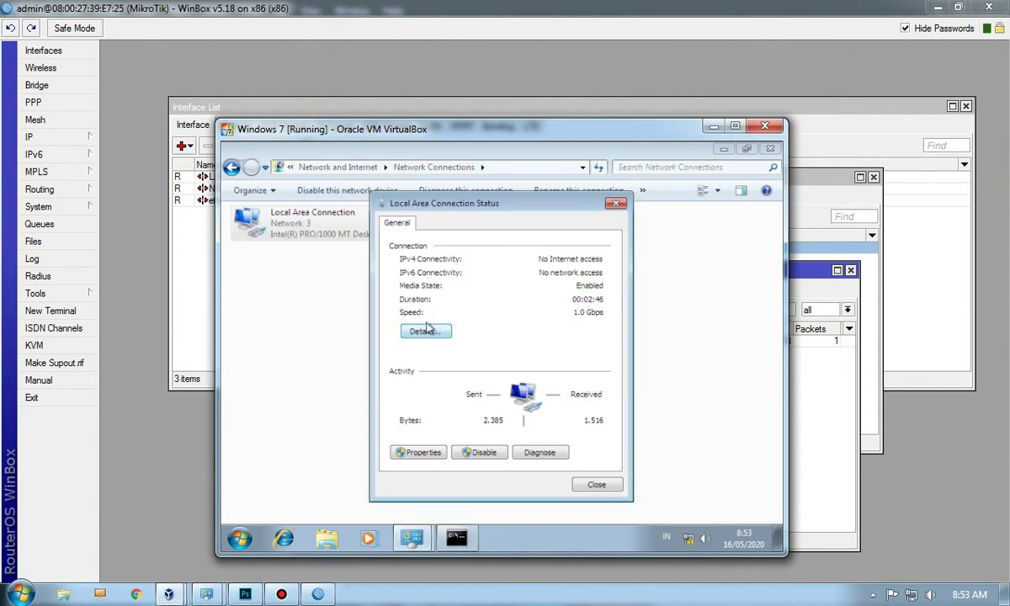
pyautogui.click(425, 331)
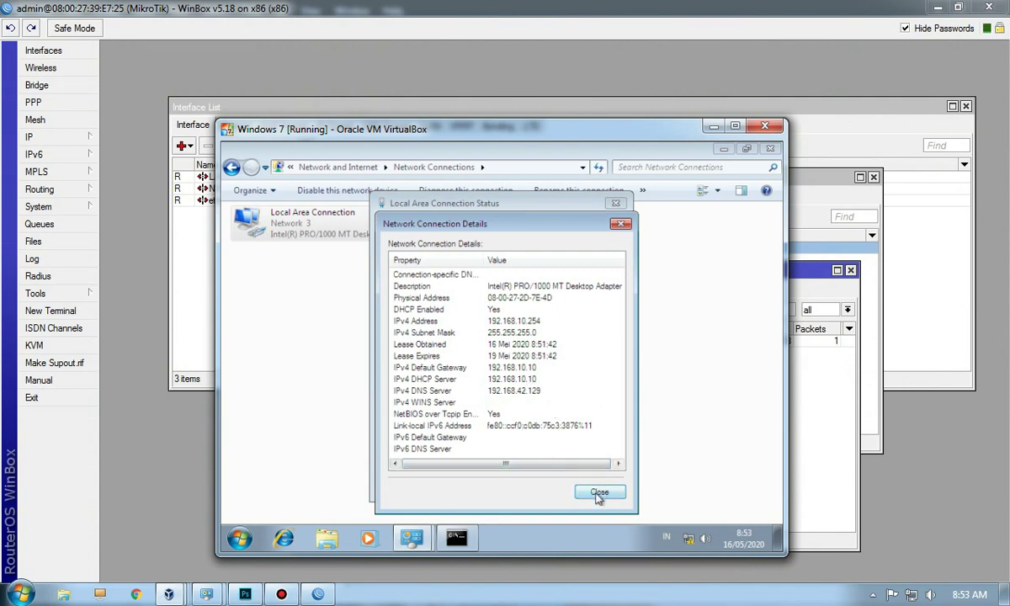
pyautogui.click(599, 493)
# Step: Rerun ping google.com in the guest for 4/4 replies, close cmd, and launch Internet Explorer
pyautogui.click(460, 542)
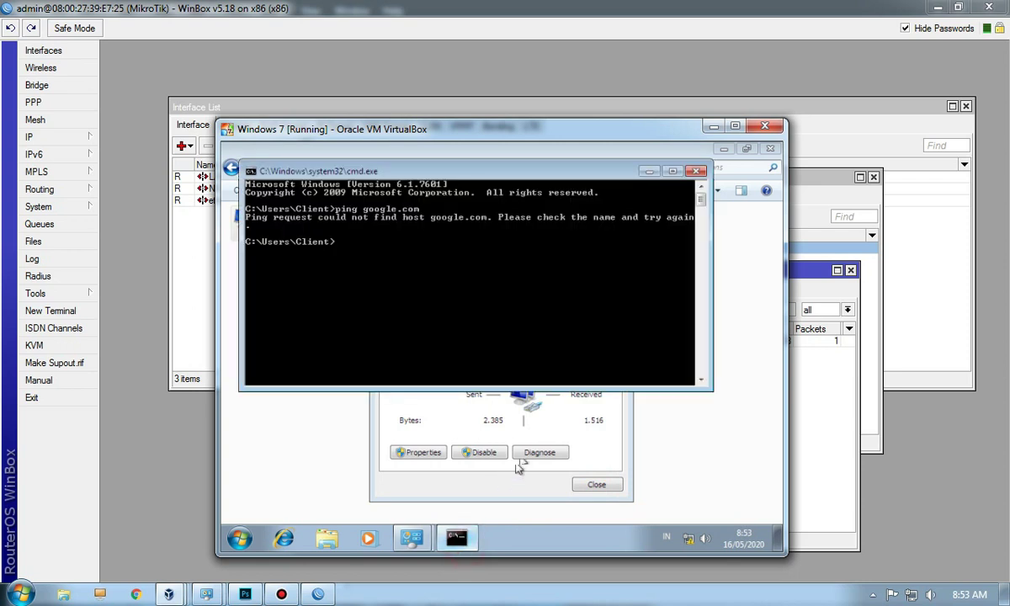
pyautogui.press('Up')
pyautogui.press('Return')
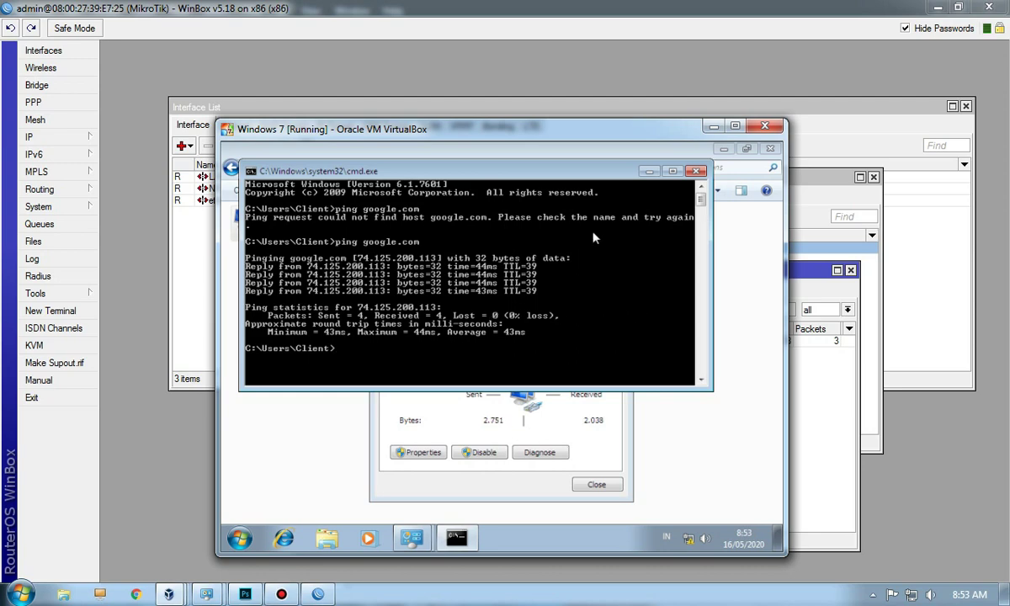
pyautogui.moveTo(600, 175); pyautogui.dragTo(607, 344)
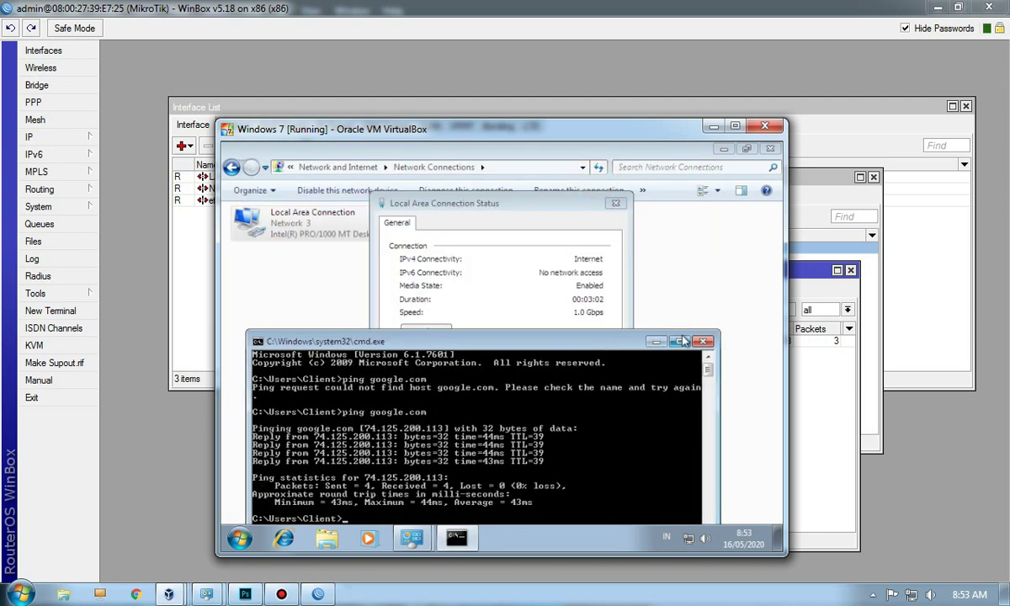
pyautogui.click(705, 341)
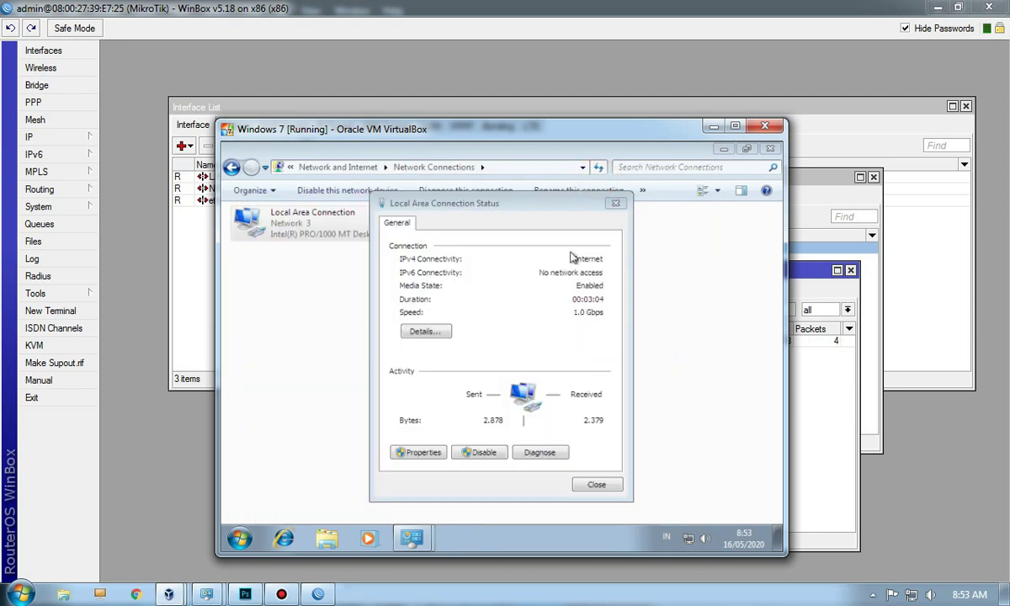
pyautogui.click(289, 532)
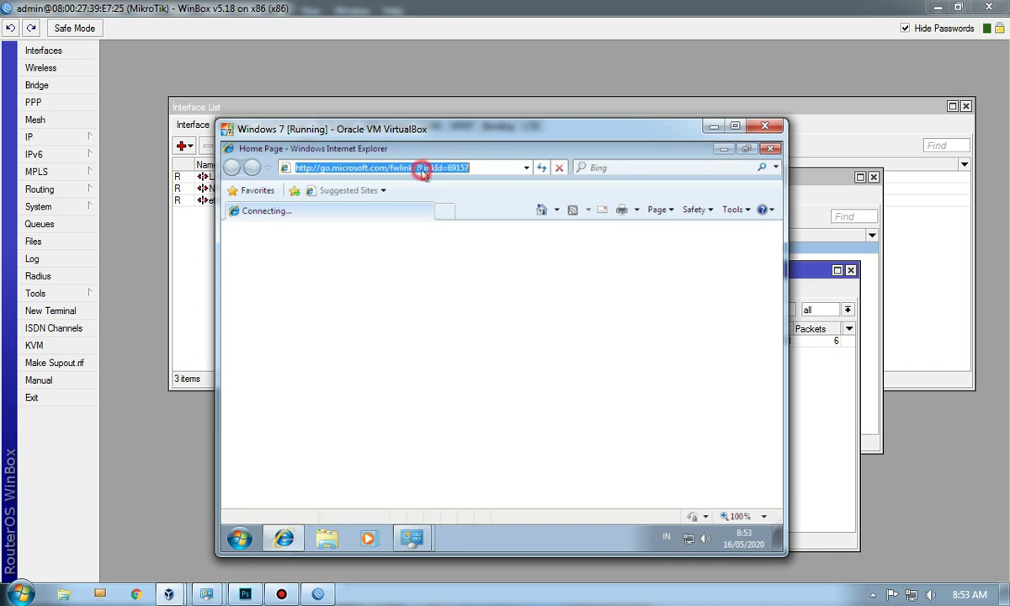
# Step: Load youtube.com in Internet Explorer and scroll down the page
pyautogui.write('you')
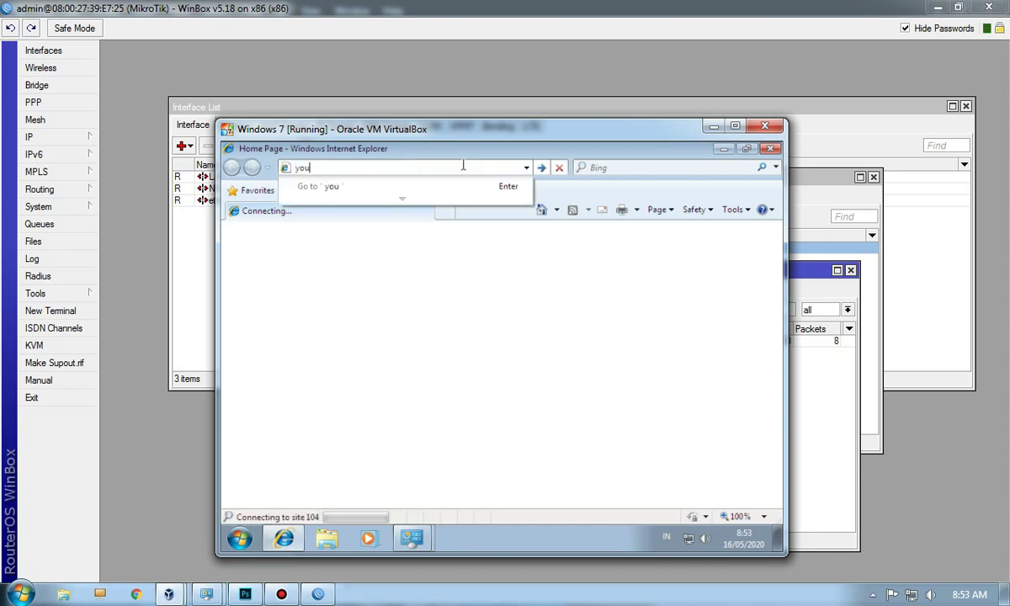
pyautogui.write('tube.com')
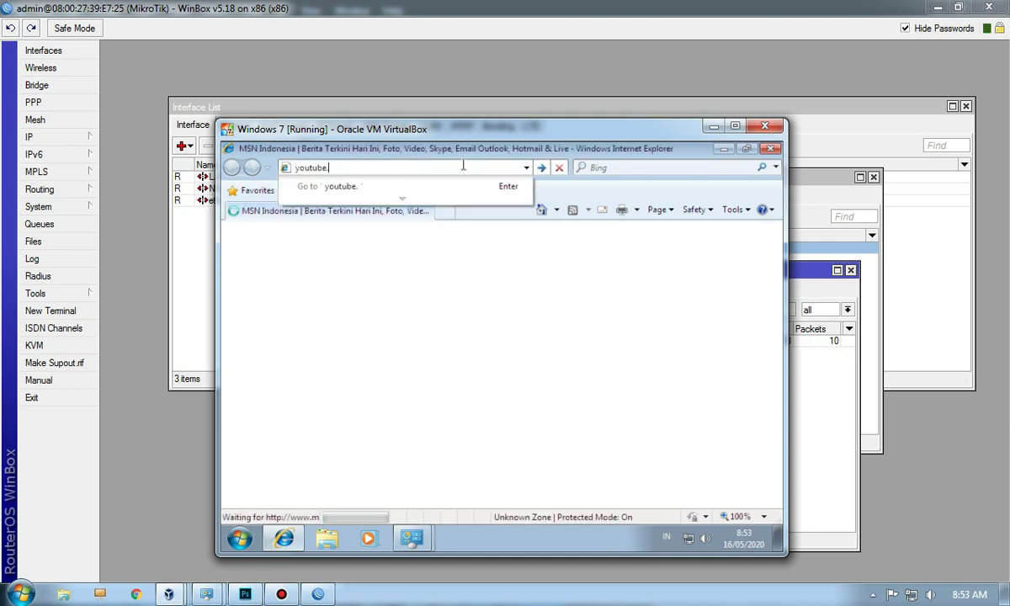
pyautogui.press('Return')
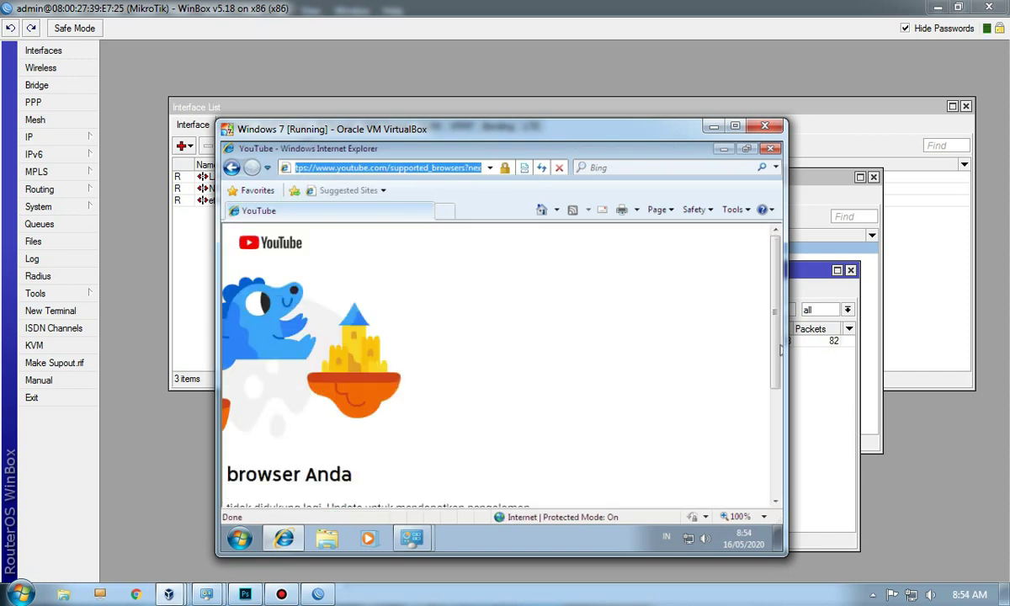
pyautogui.scroll(-2, 775, 338)
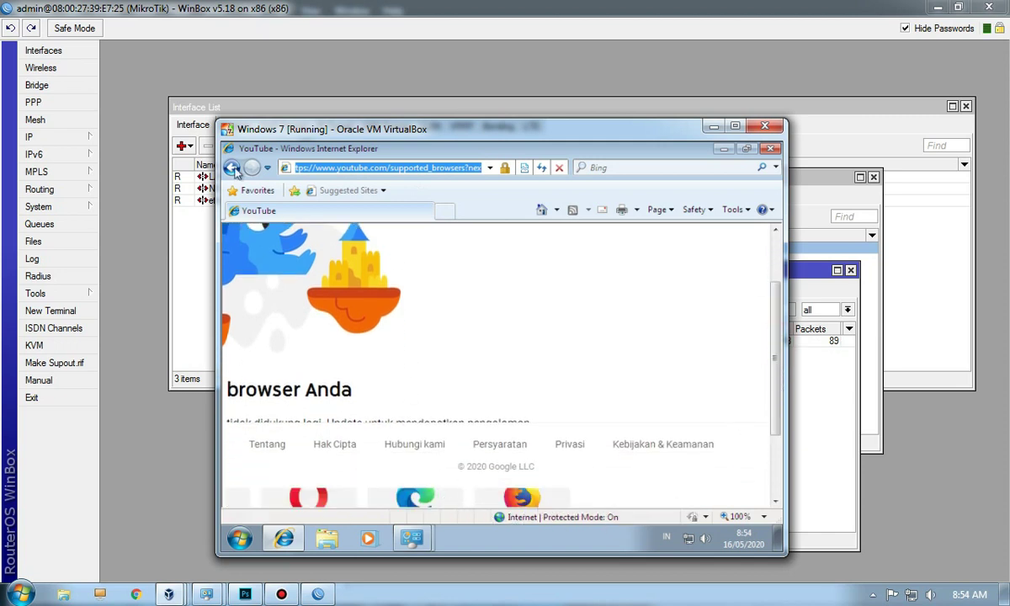
# Step: Open google.com and search for 'sdfsdf'
pyautogui.write('google.com')
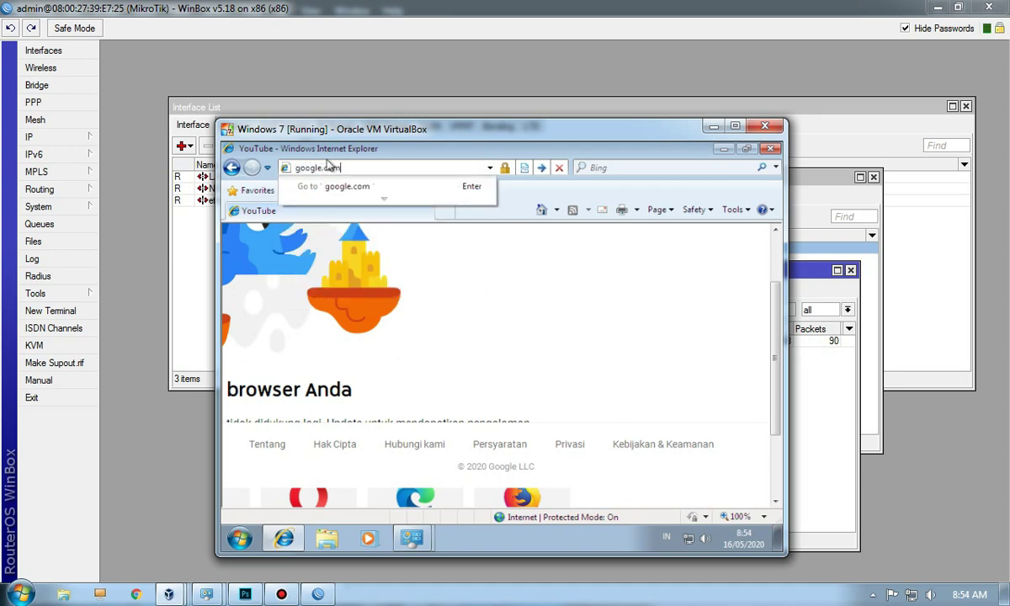
pyautogui.press('Return')
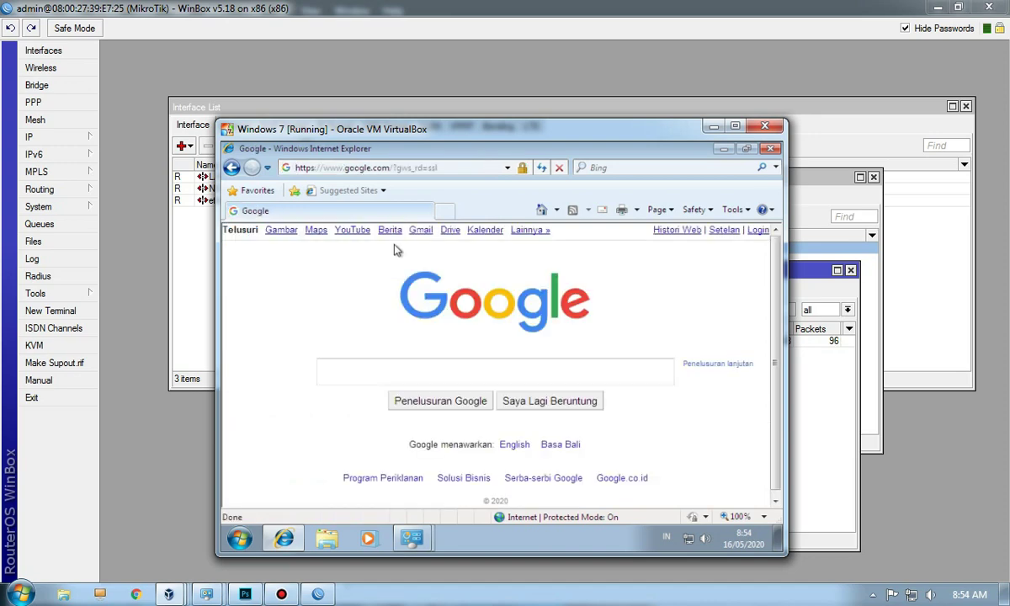
pyautogui.click(464, 377)
pyautogui.write('sdfsdf')
pyautogui.click(464, 402)
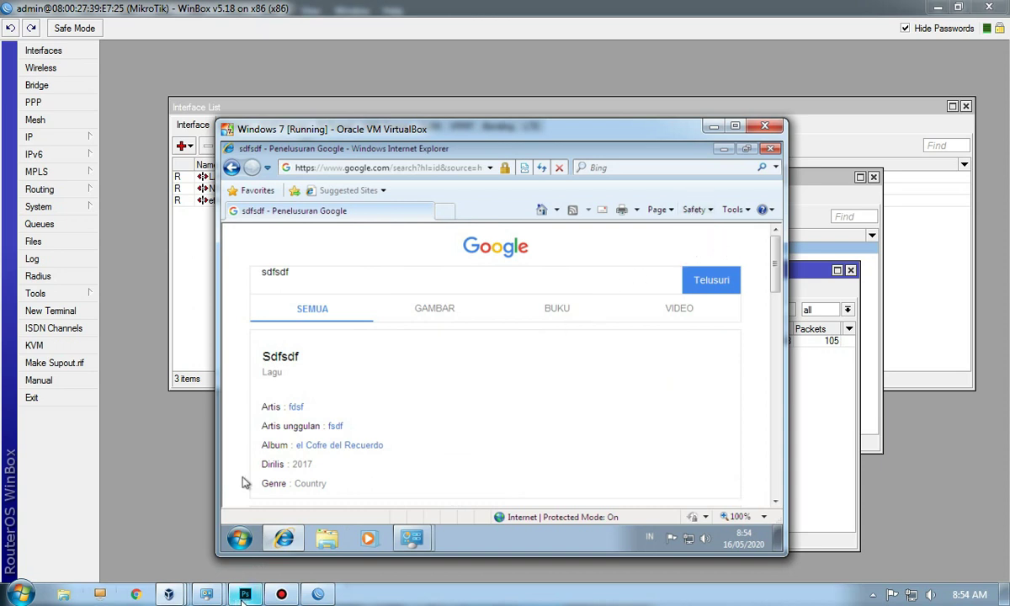
pyautogui.click(242, 594)
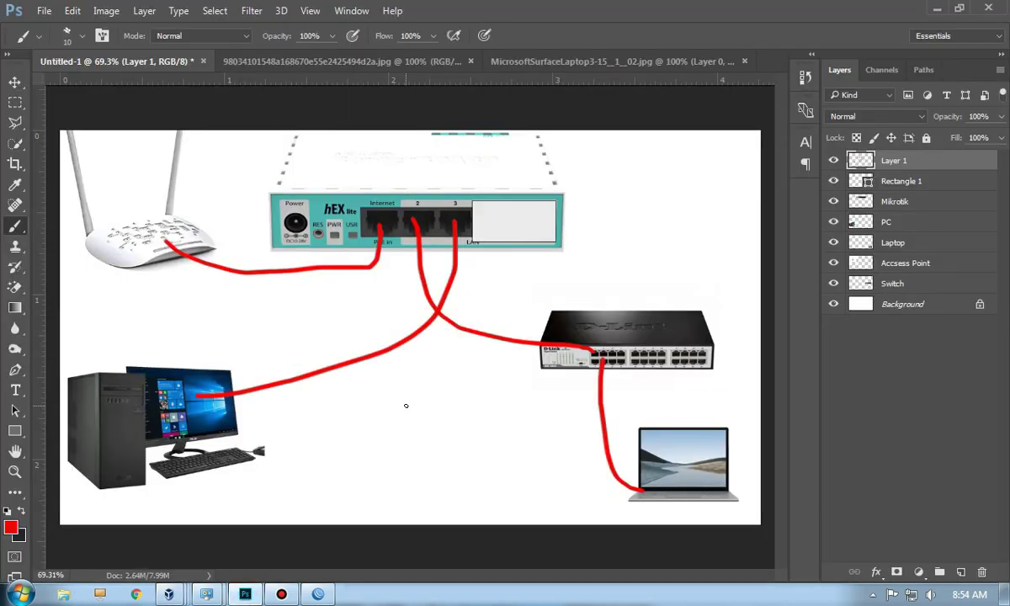
# Step: Close WinBox and switch to the plain Eraser tool in Photoshop
pyautogui.click(316, 595)
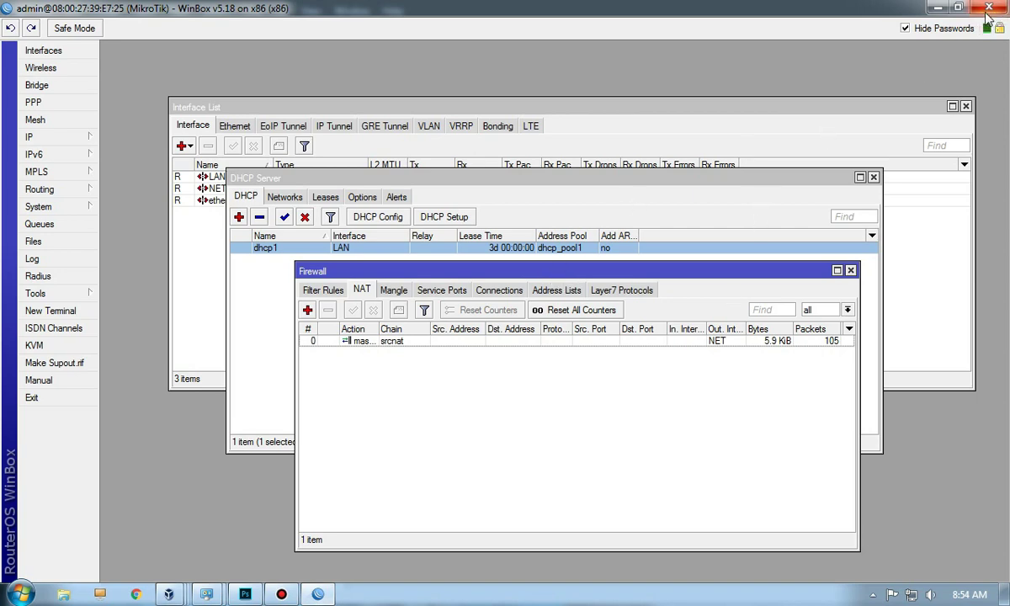
pyautogui.click(988, 8)
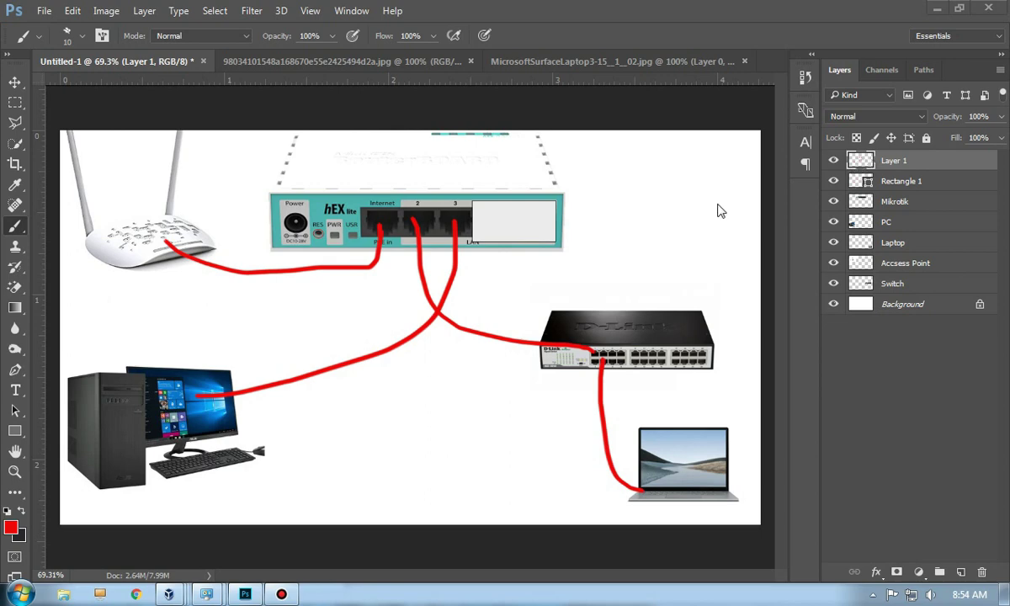
pyautogui.click(14, 287)
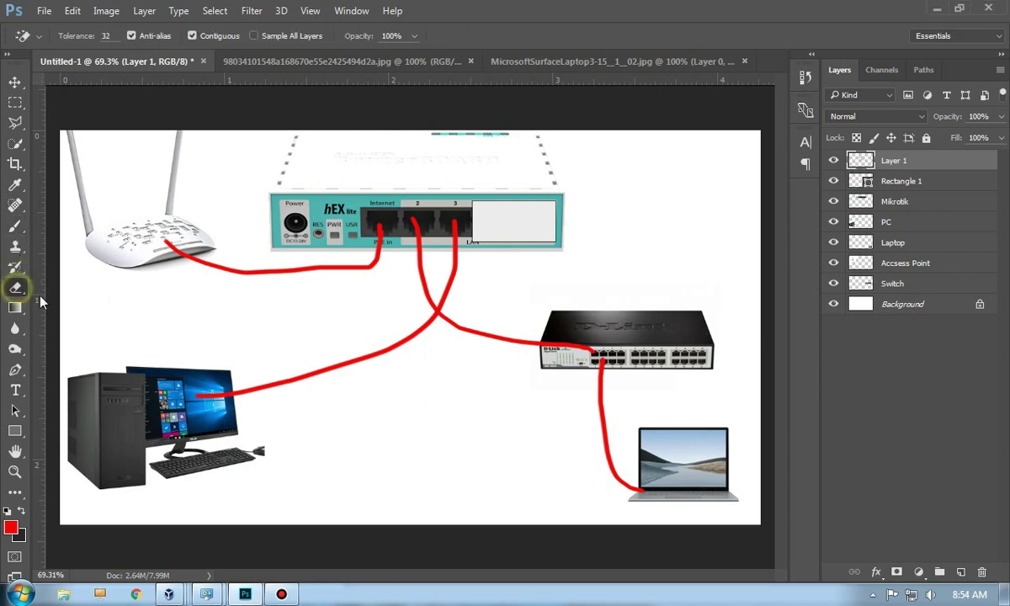
pyautogui.rightClick(15, 287)
pyautogui.click(67, 287)
# Step: Erase the red PC-to-port-3 cable using an 80 px hard round eraser brush
pyautogui.moveTo(225, 418)
pyautogui.mouseDown()
pyautogui.moveTo(338, 361)
pyautogui.moveTo(336, 378)
pyautogui.mouseUp()
pyautogui.press('[')
pyautogui.press('[')
pyautogui.press('[')
pyautogui.press('[')
pyautogui.press('[')
pyautogui.press('[')
pyautogui.press('[')
pyautogui.press('[')
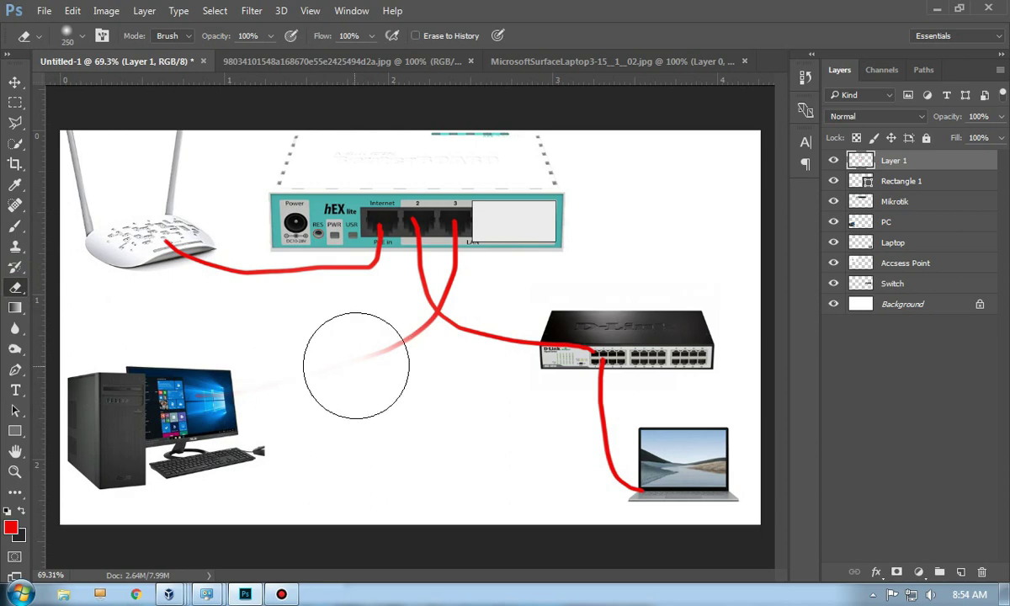
pyautogui.click(383, 352)
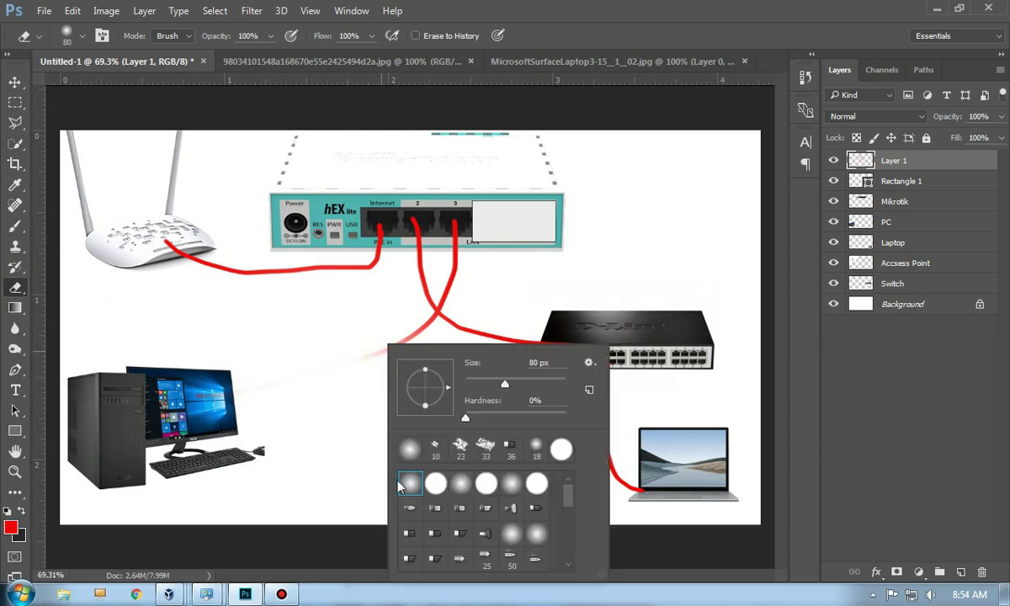
pyautogui.click(407, 451)
pyautogui.click(367, 361)
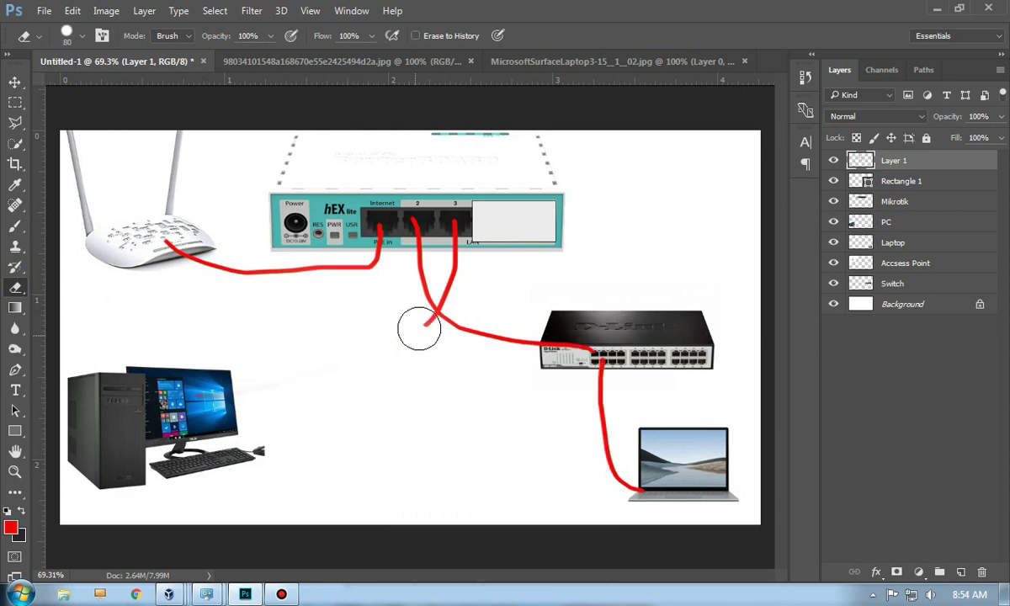
pyautogui.moveTo(454, 227); pyautogui.dragTo(446, 290)
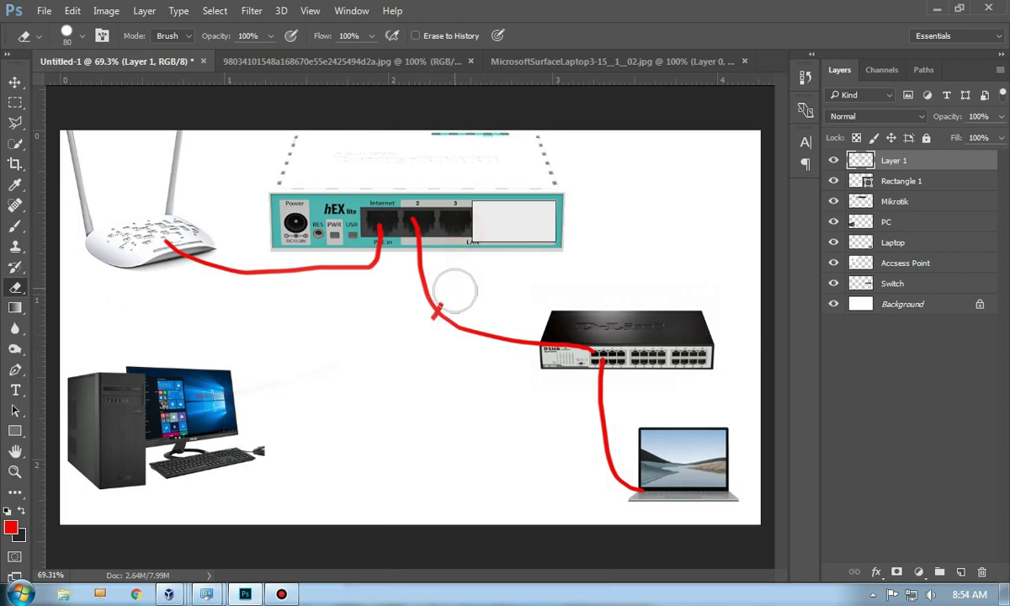
pyautogui.click(446, 302)
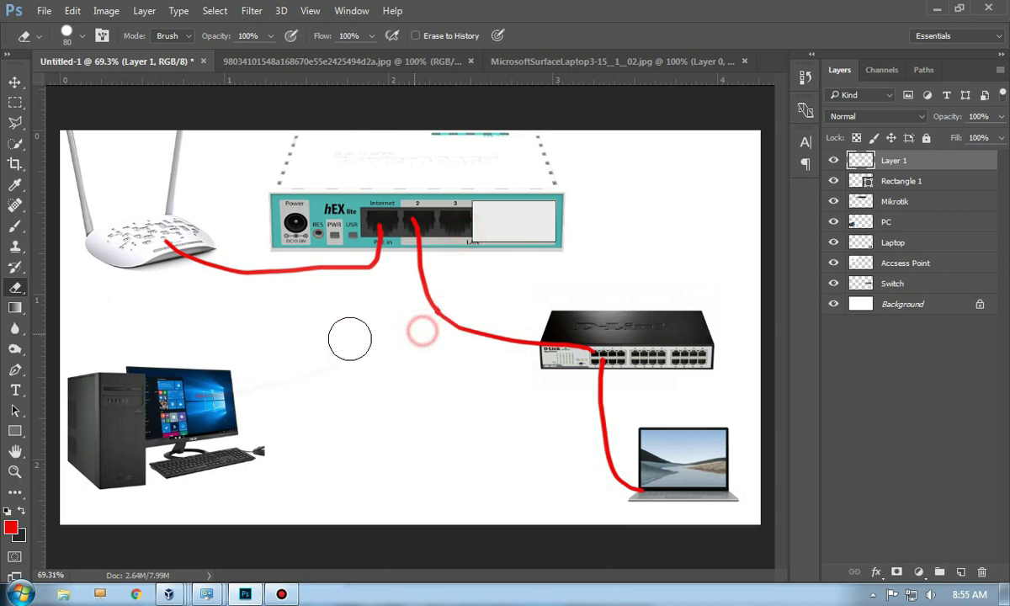